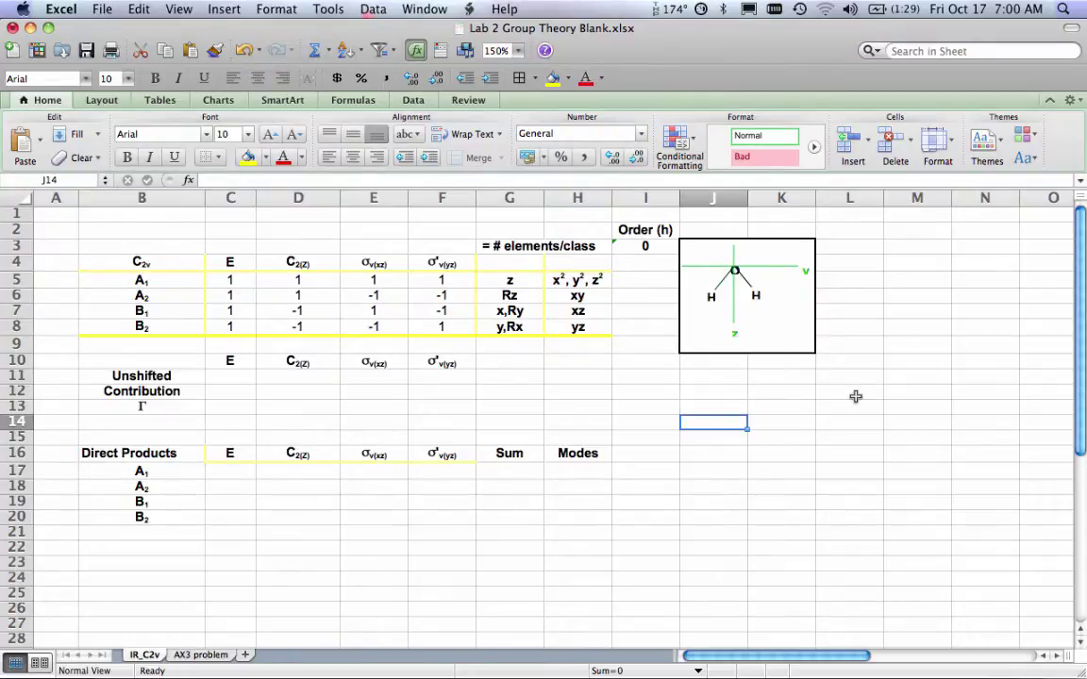
Examine the C2v character table in B4:H8 and its symmetry operation headings E, C2(Z), σv(xz) and σ'v(yz)
click(855, 396)
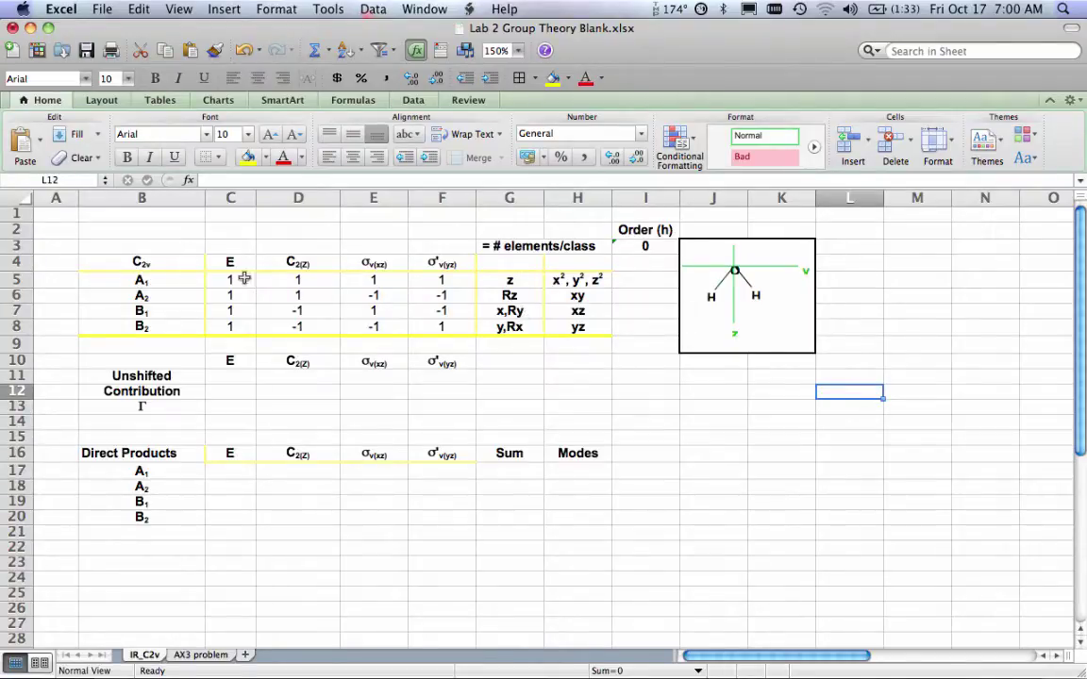
drag(142, 261, 604, 331)
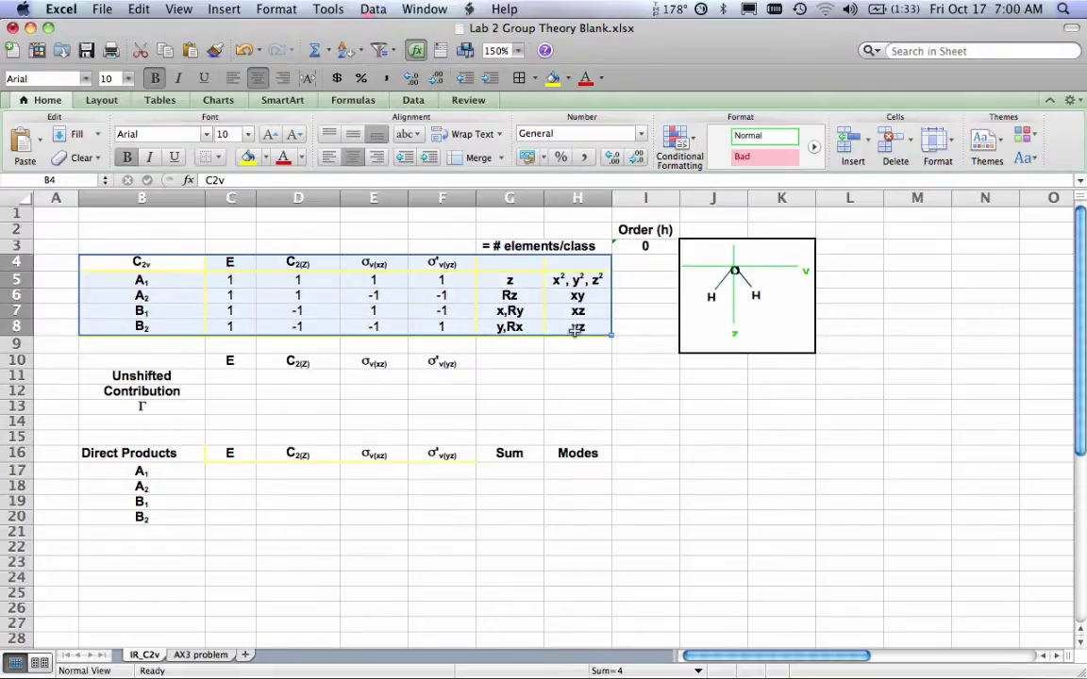
click(666, 362)
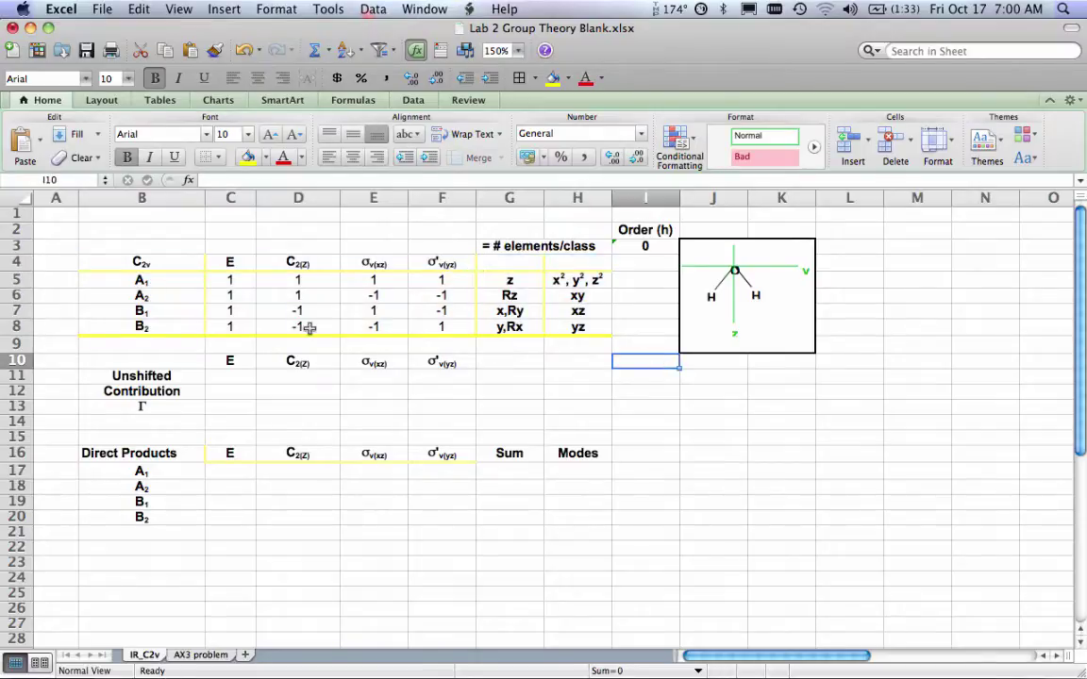
click(234, 266)
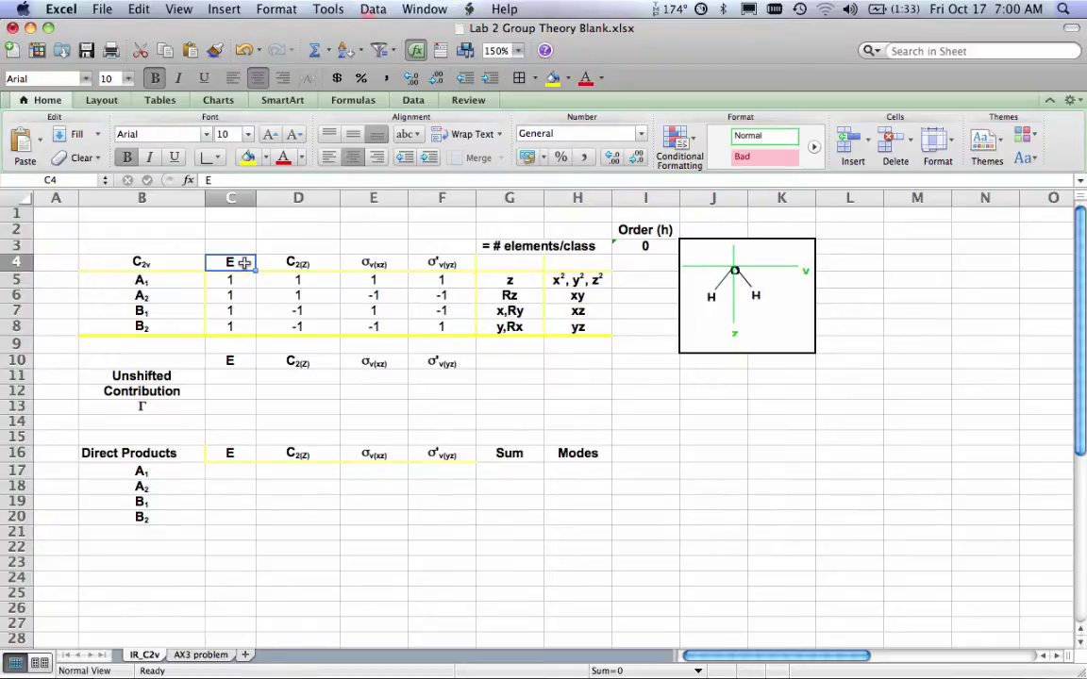
click(295, 263)
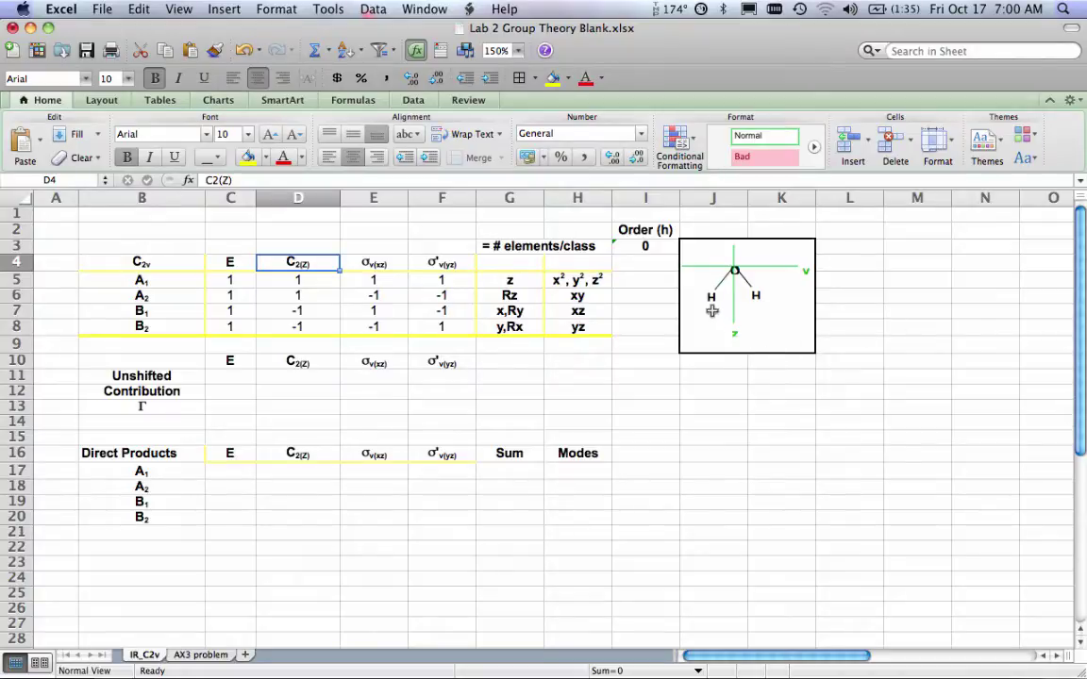
click(357, 262)
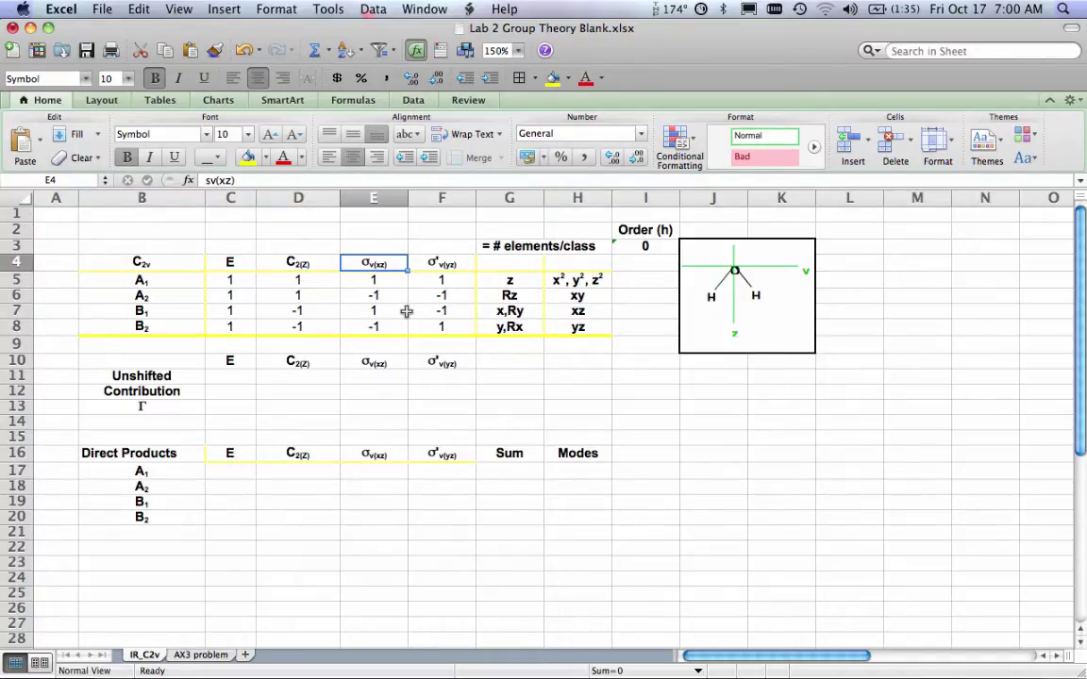
click(441, 264)
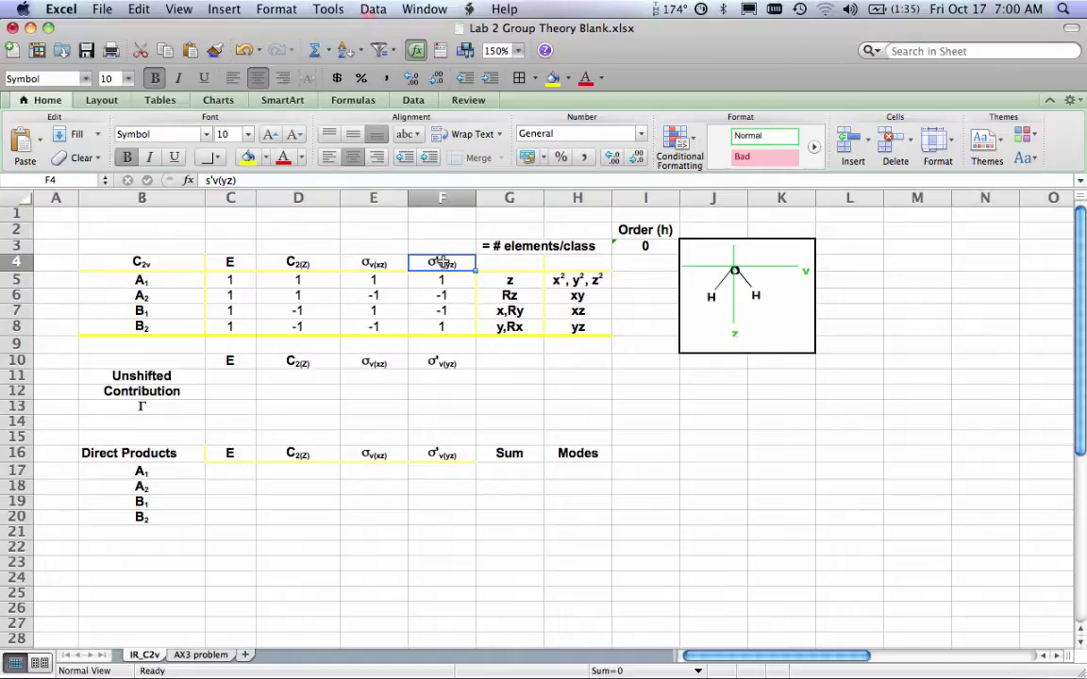
click(371, 262)
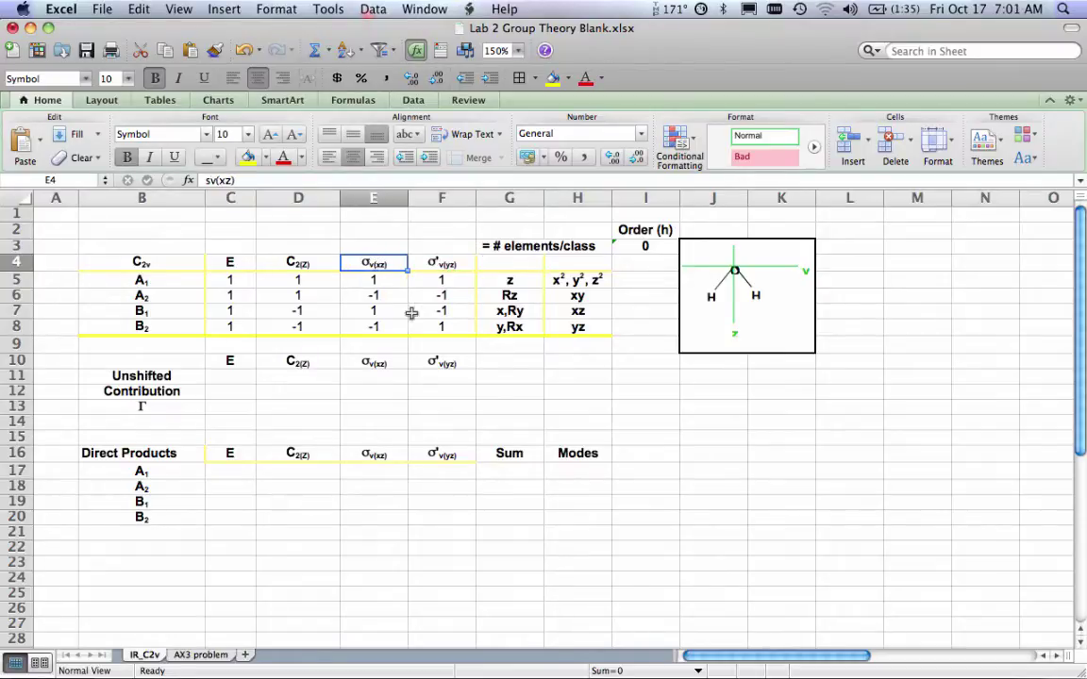
Prefix the first two operation headings in row 4 with their element count, making them "1 E" and "1 C2(Z)"
click(230, 263)
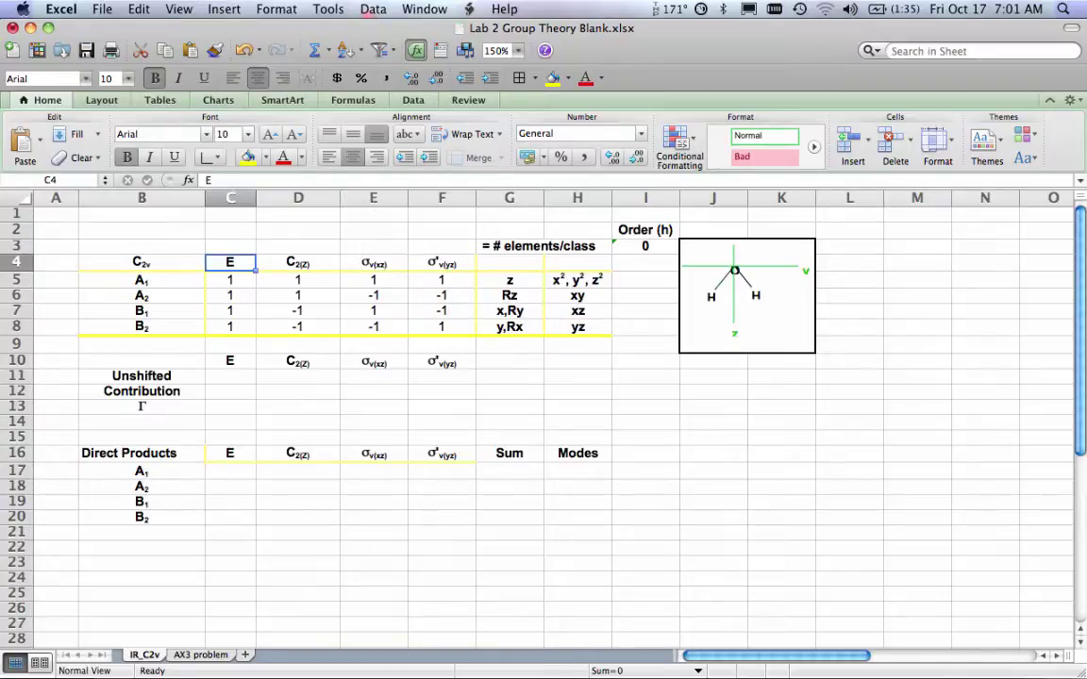
double_click(219, 262)
text(1)
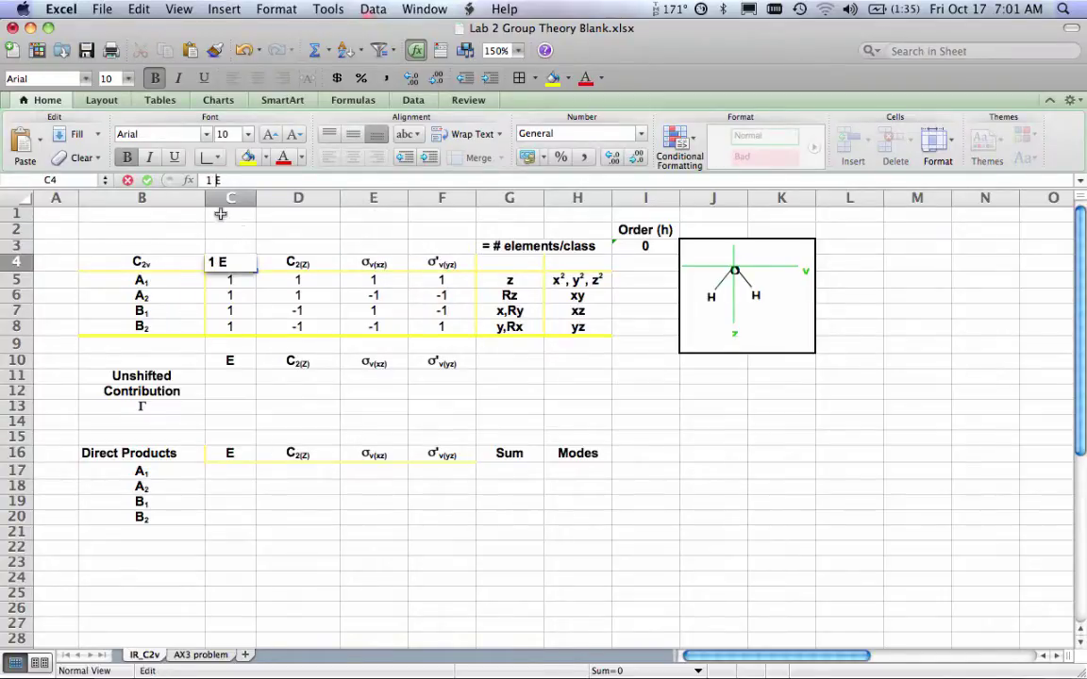
key(Return)
key(Up)
key(Right)
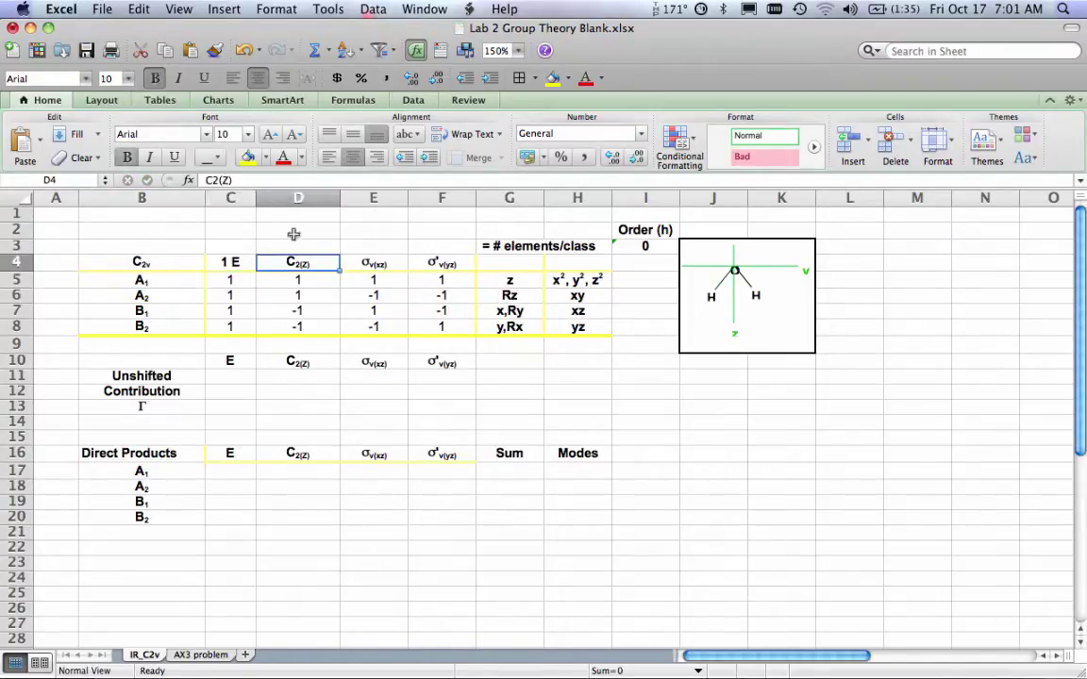
double_click(283, 263)
text(1)
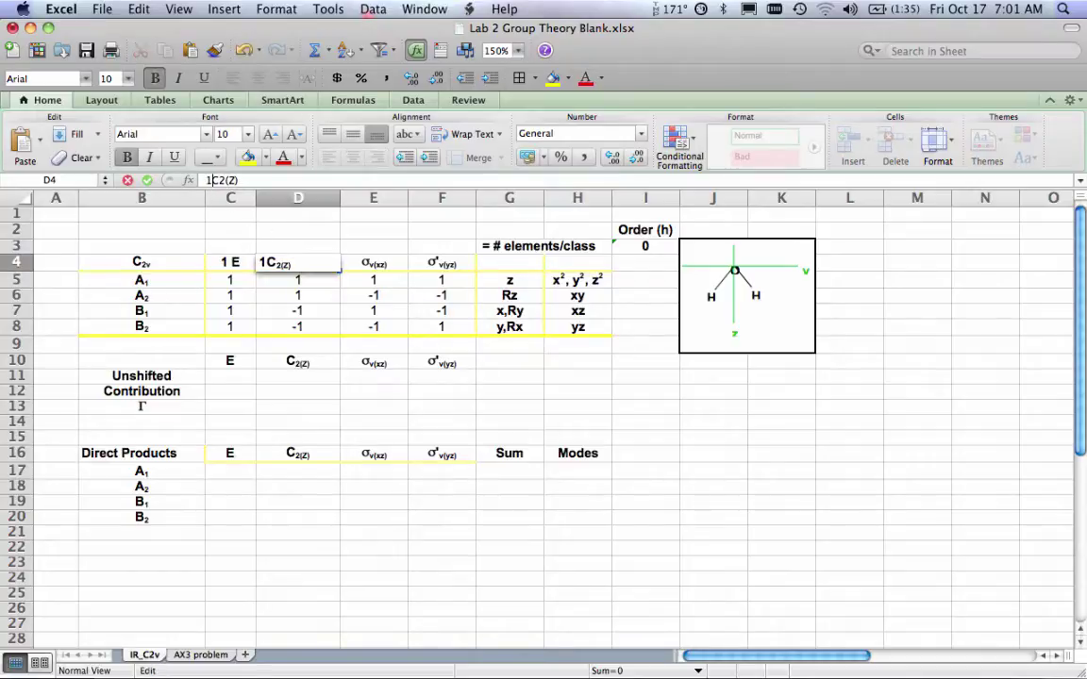
key(Return)
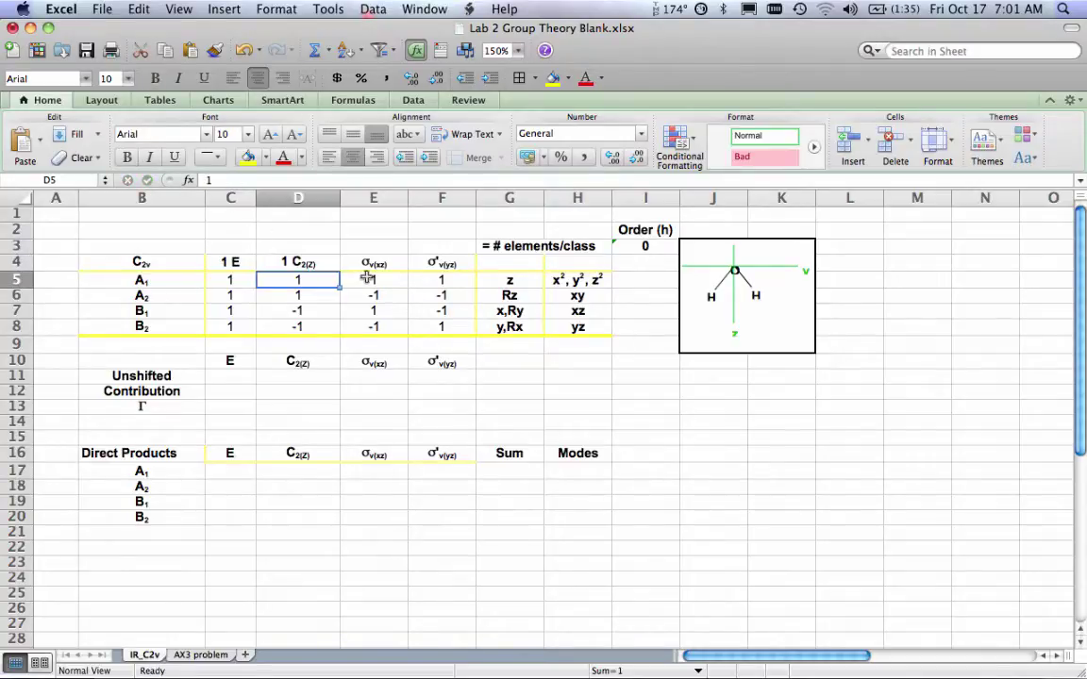
click(370, 263)
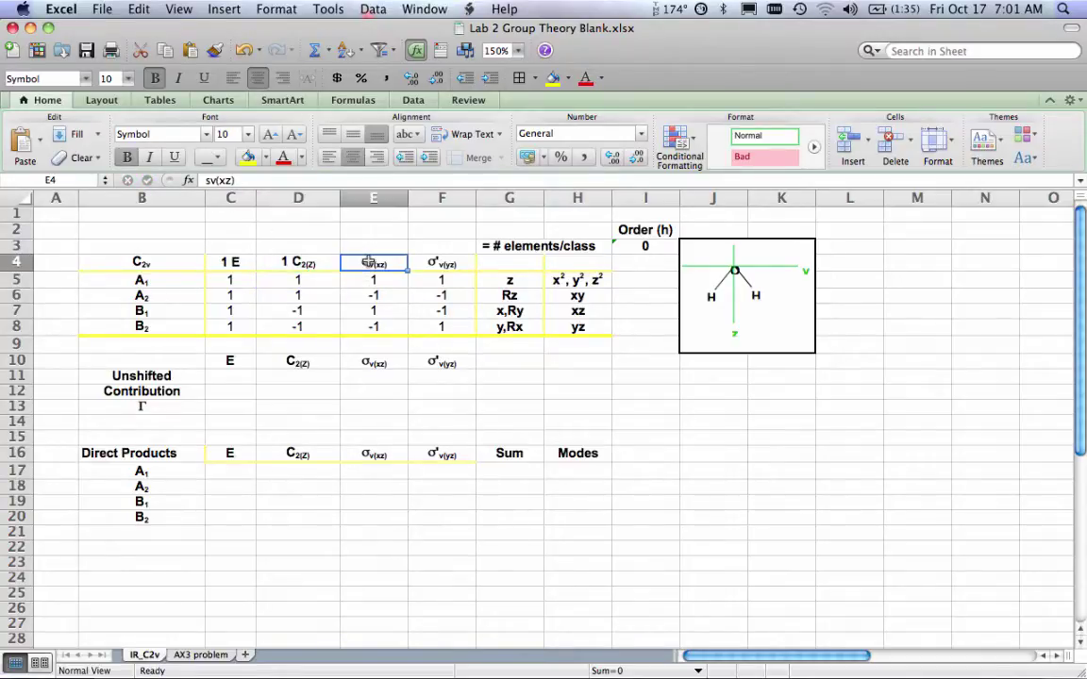
Enter 1 as the number of elements per class above each of the four operations in C3:F3 and check the order formula
click(215, 241)
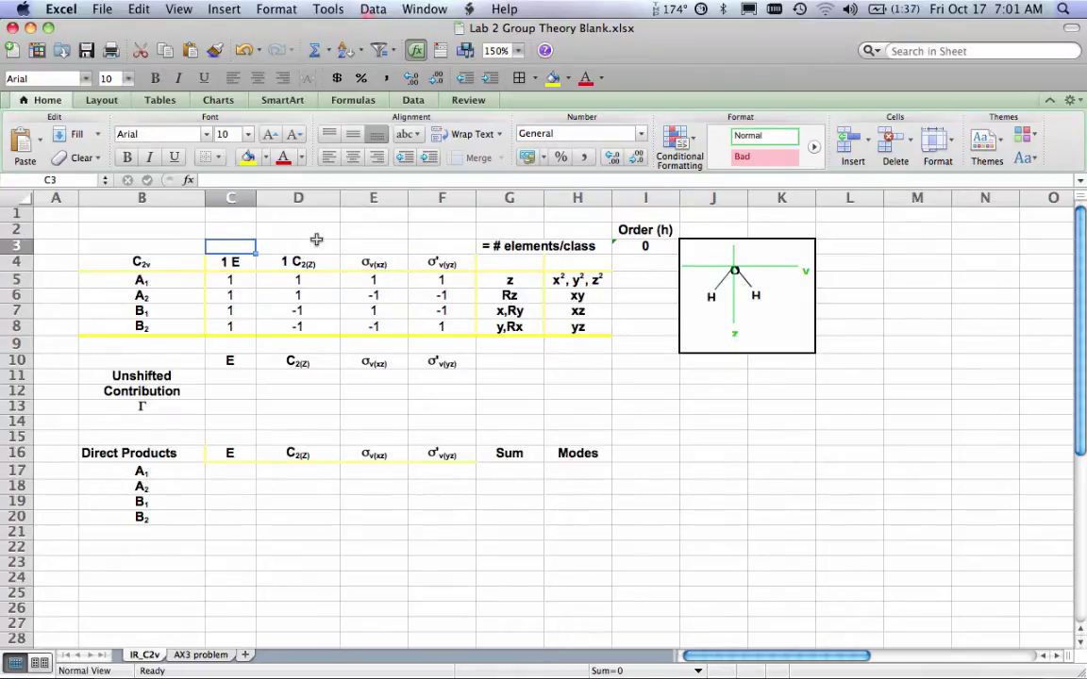
text(1)
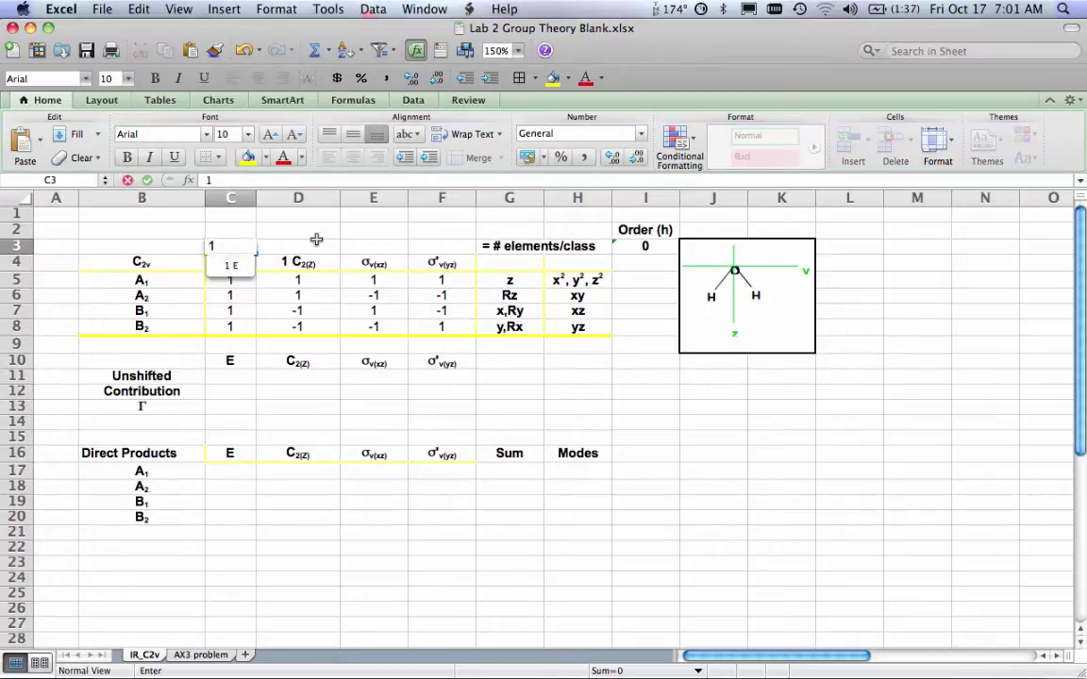
key(Tab)
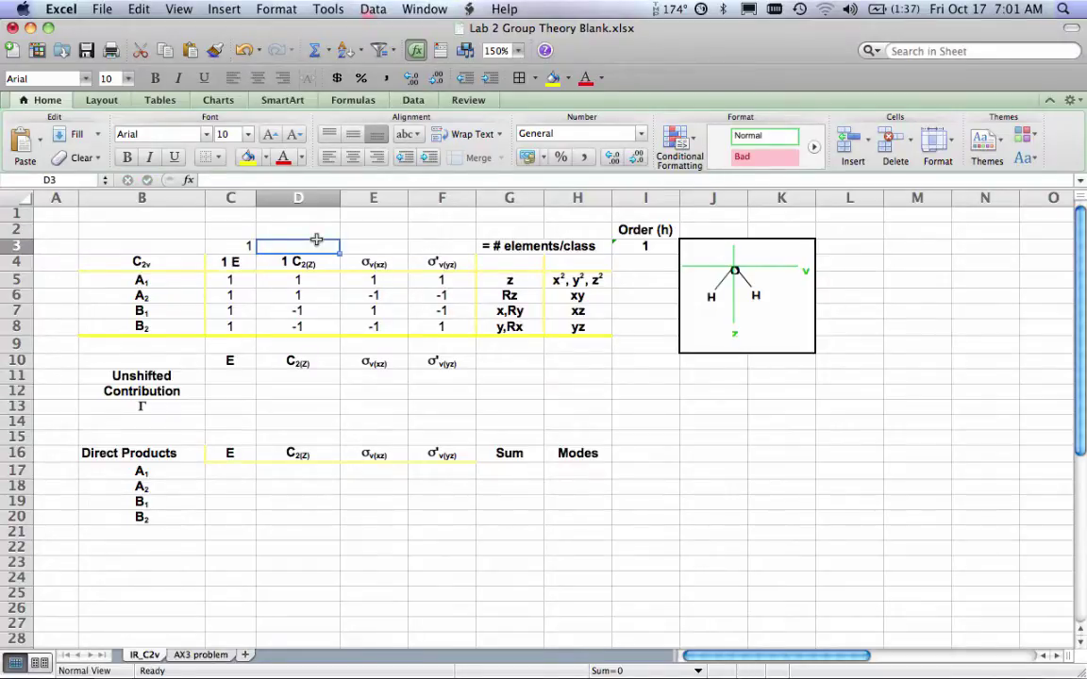
text(1)
key(Tab)
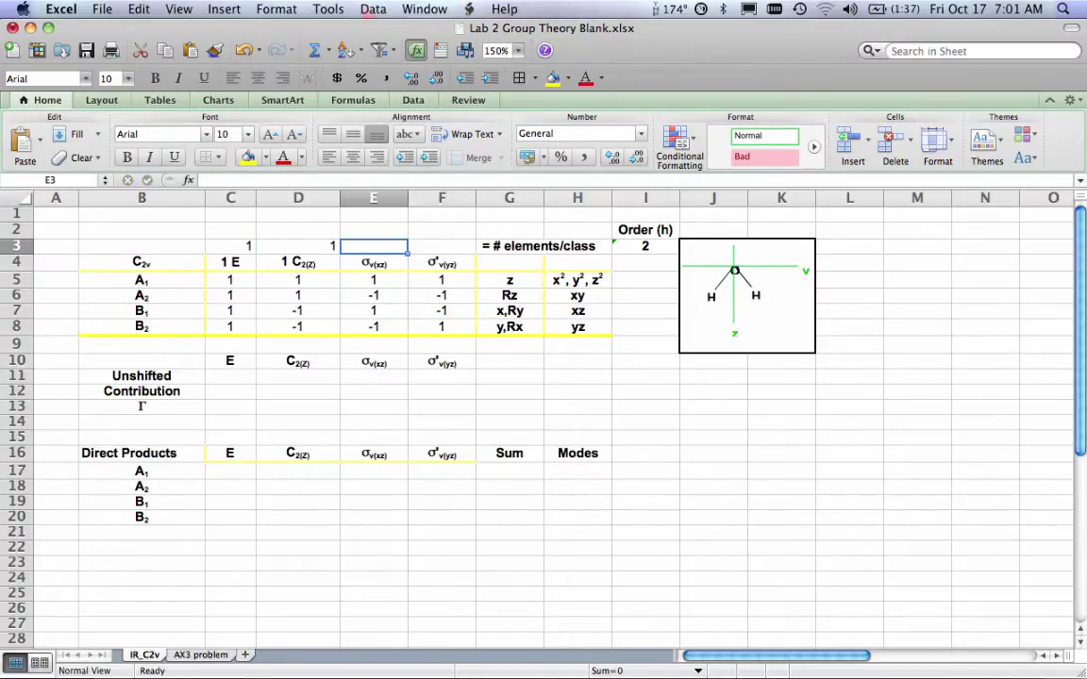
text(1)
key(Tab)
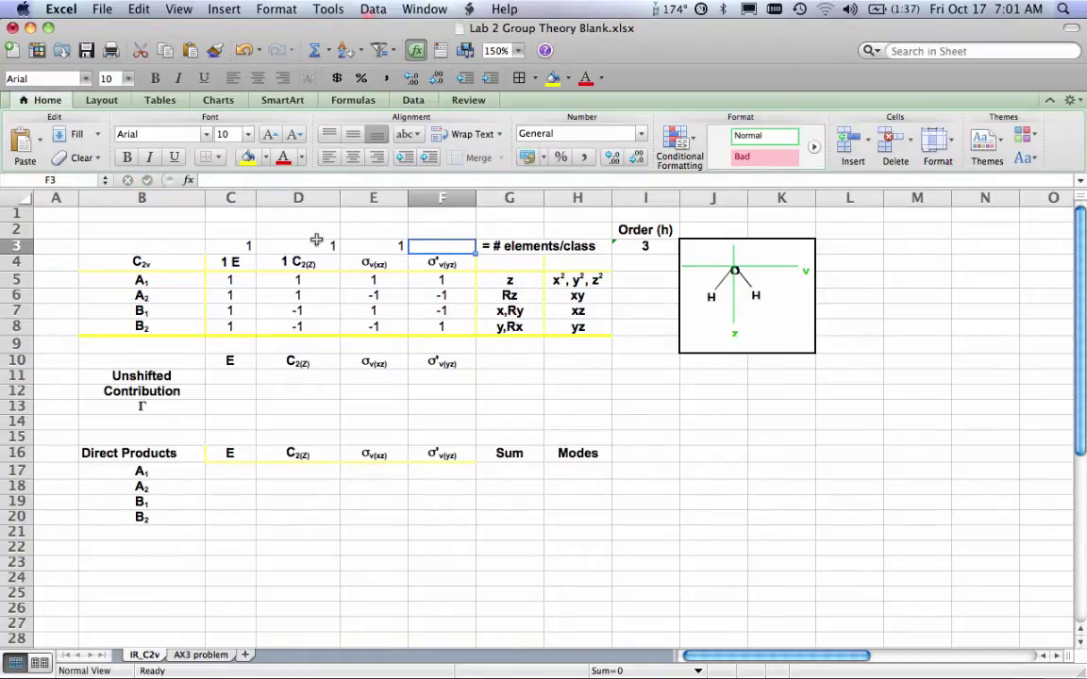
text(1)
key(Tab)
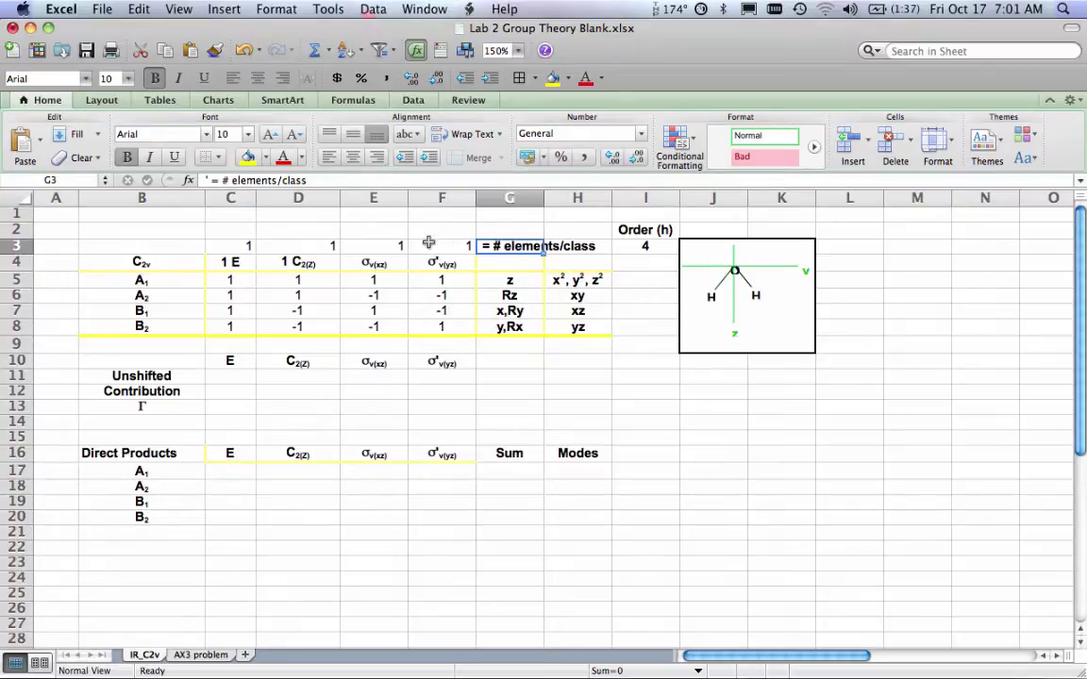
click(242, 247)
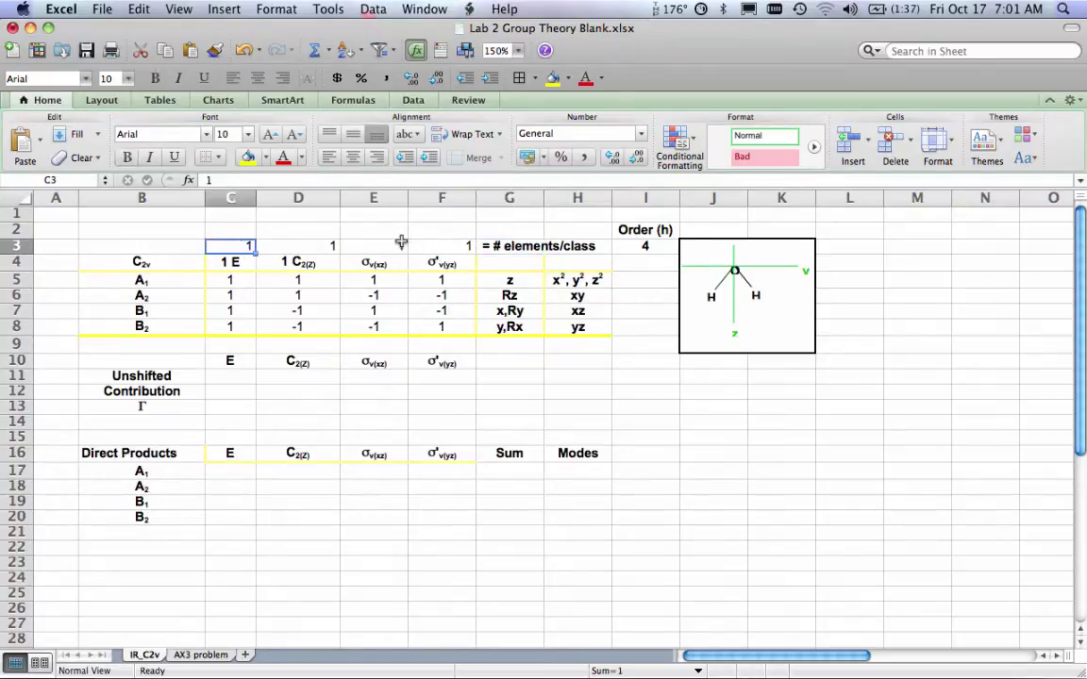
click(647, 247)
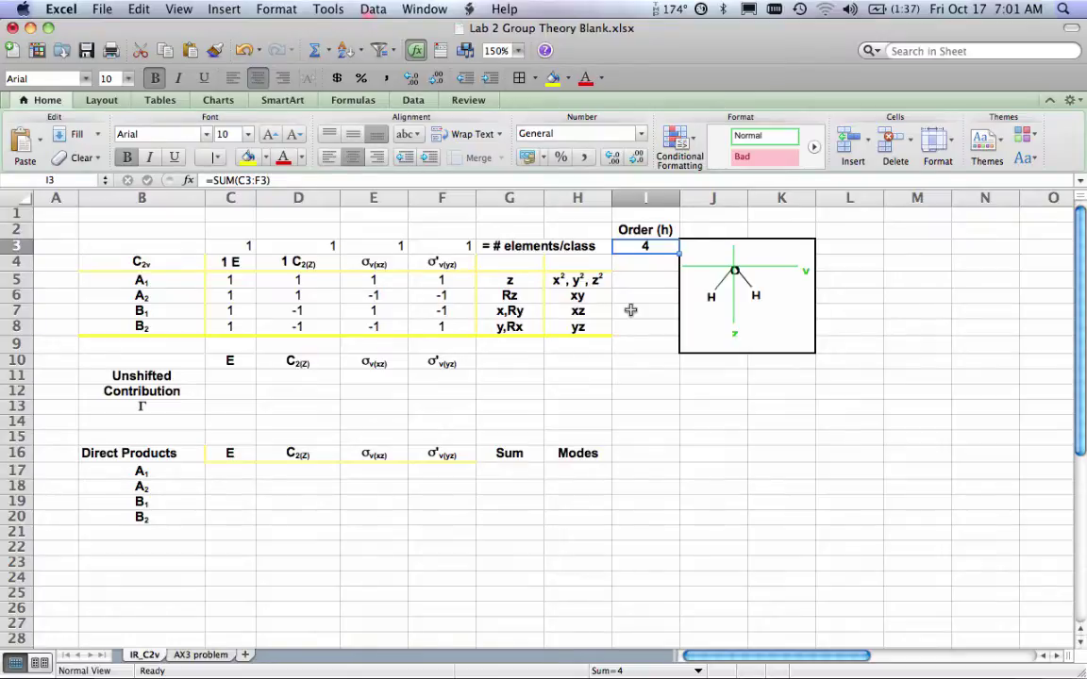
click(641, 309)
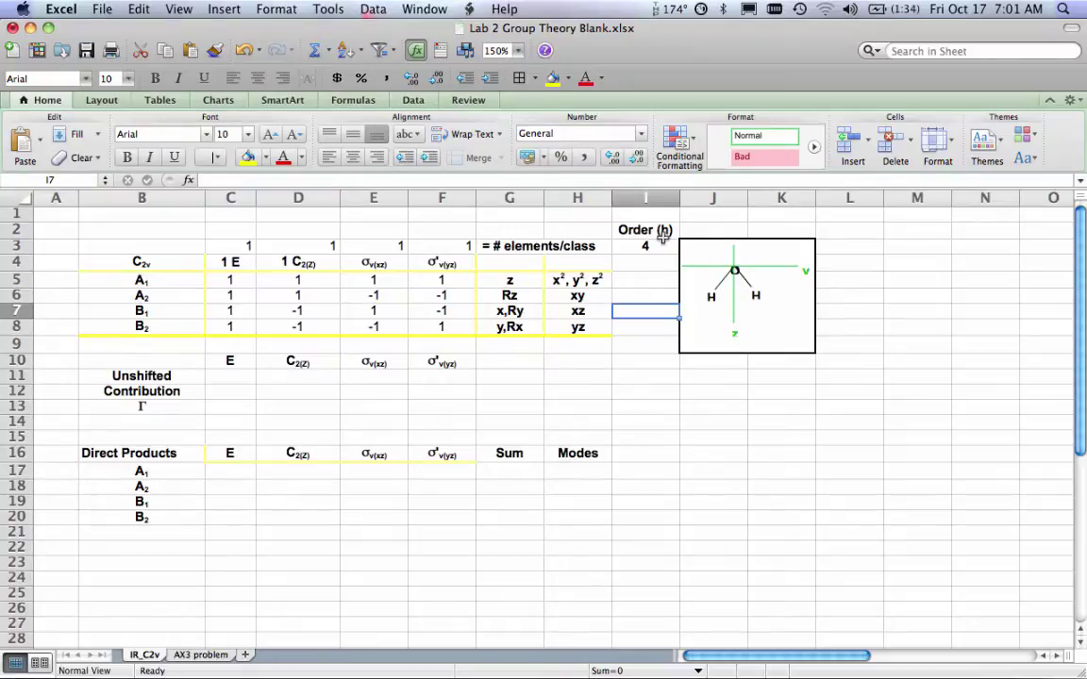
Fill the Unshifted row with 3, 1, 1 and 3 for E, C2(Z), σv(xz) and σ'v(yz) in C11:F11
click(228, 375)
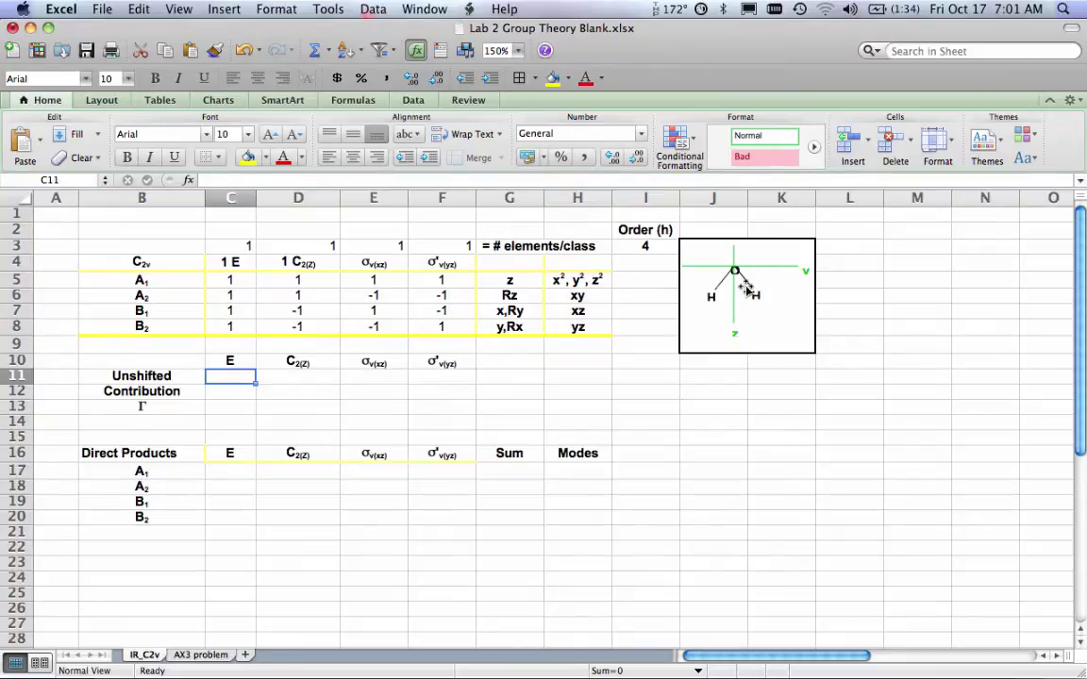
drag(234, 359, 434, 364)
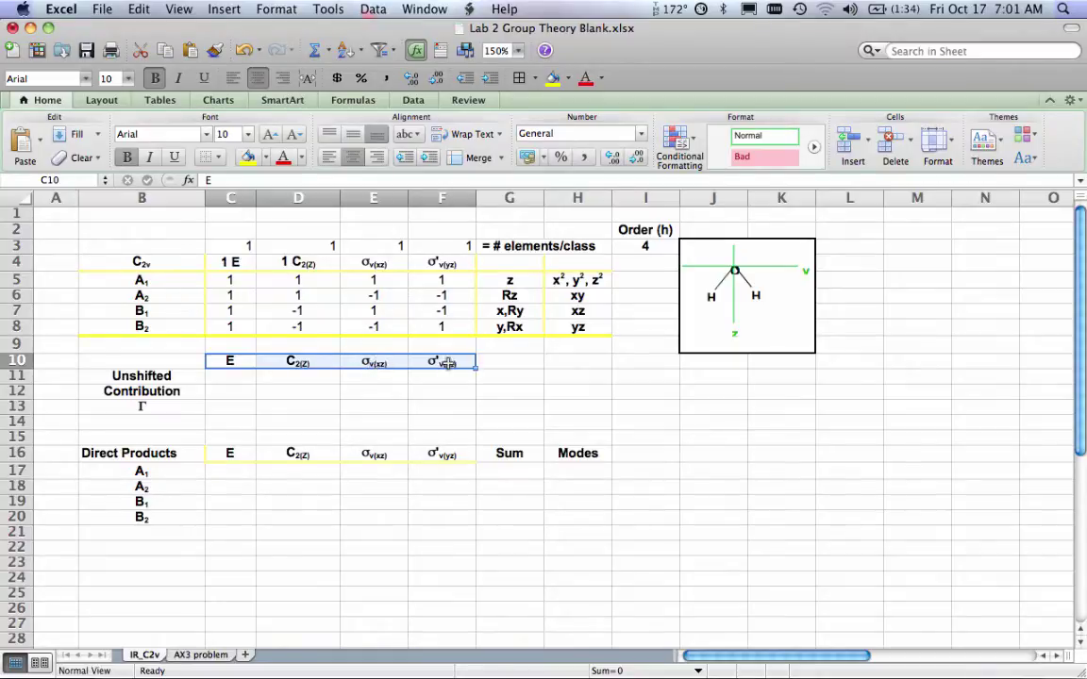
click(243, 375)
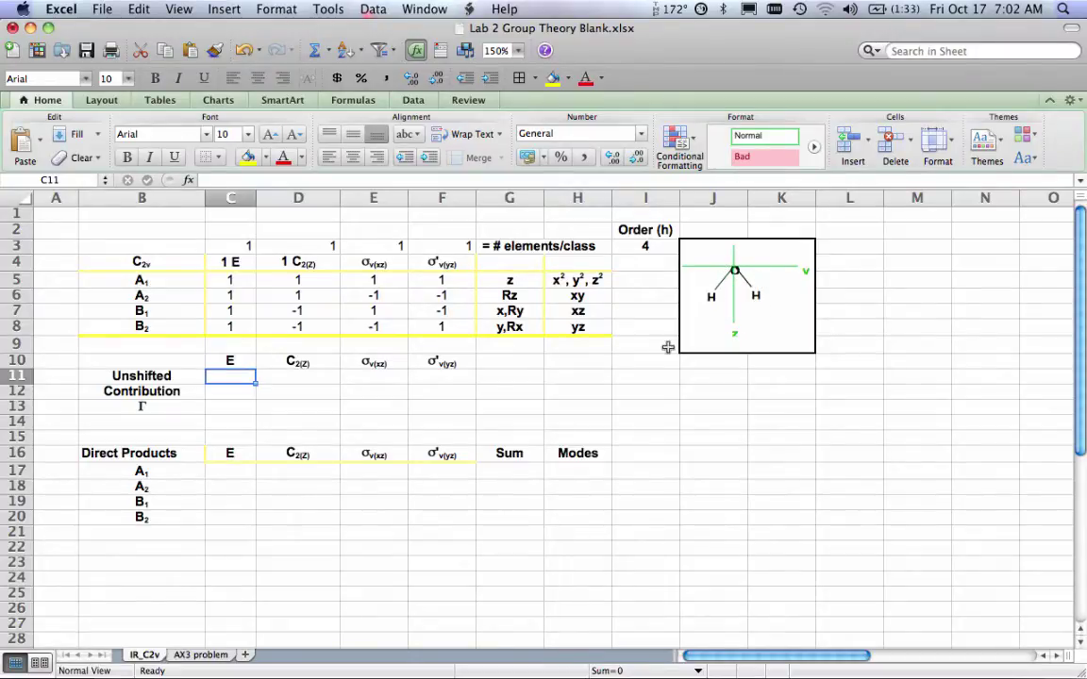
text(3)
key(Tab)
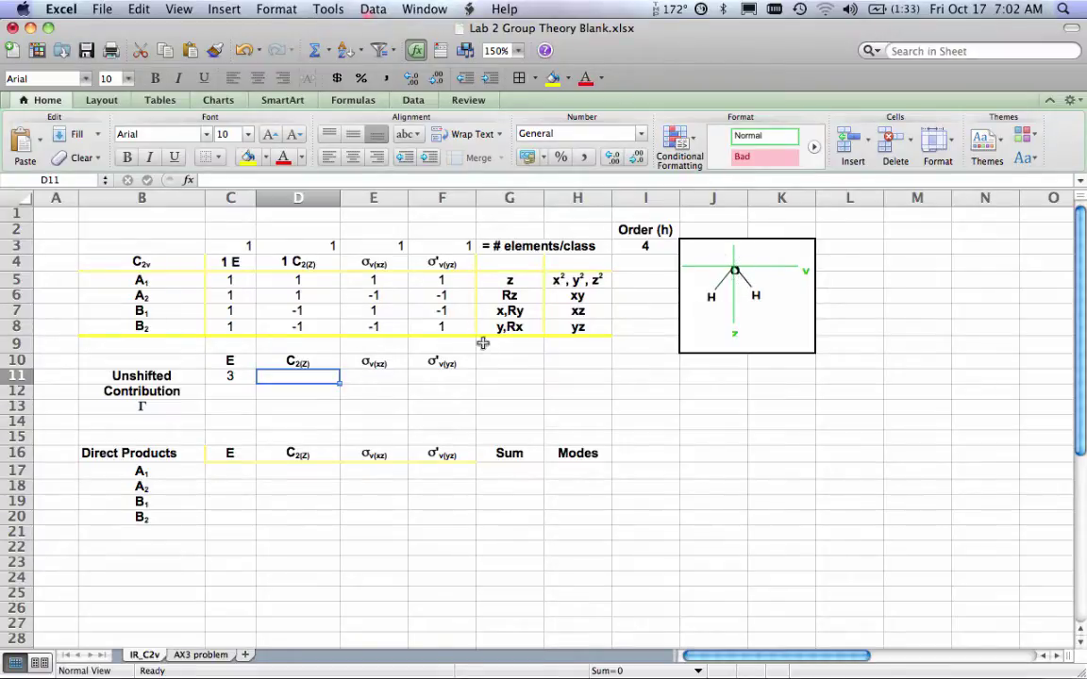
text(1)
key(Tab)
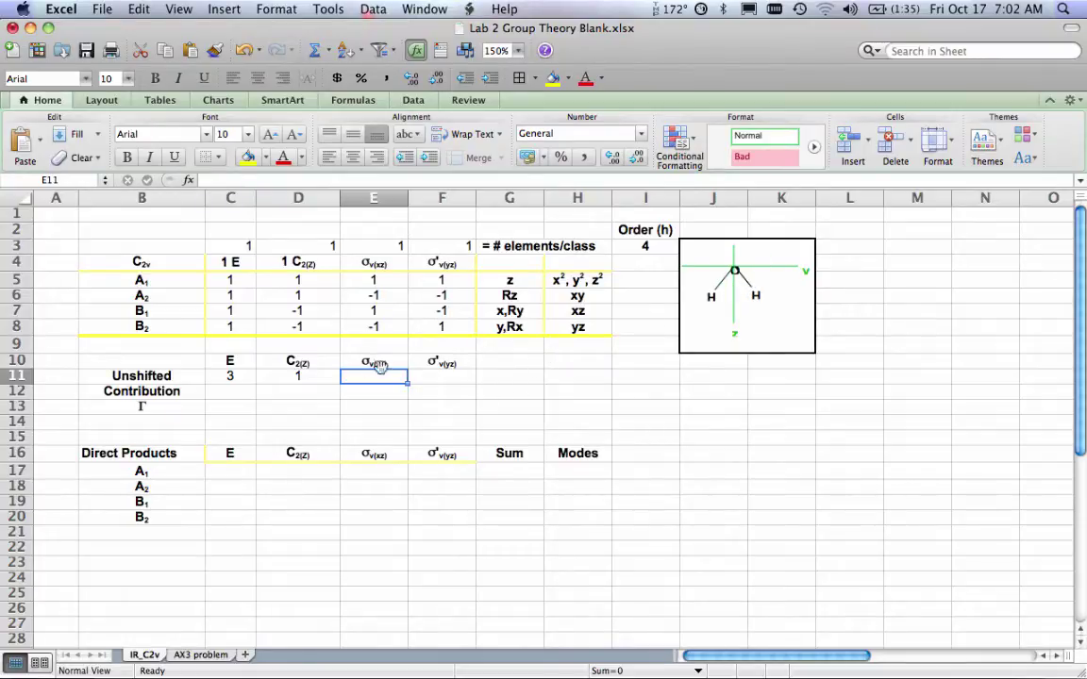
text(1)
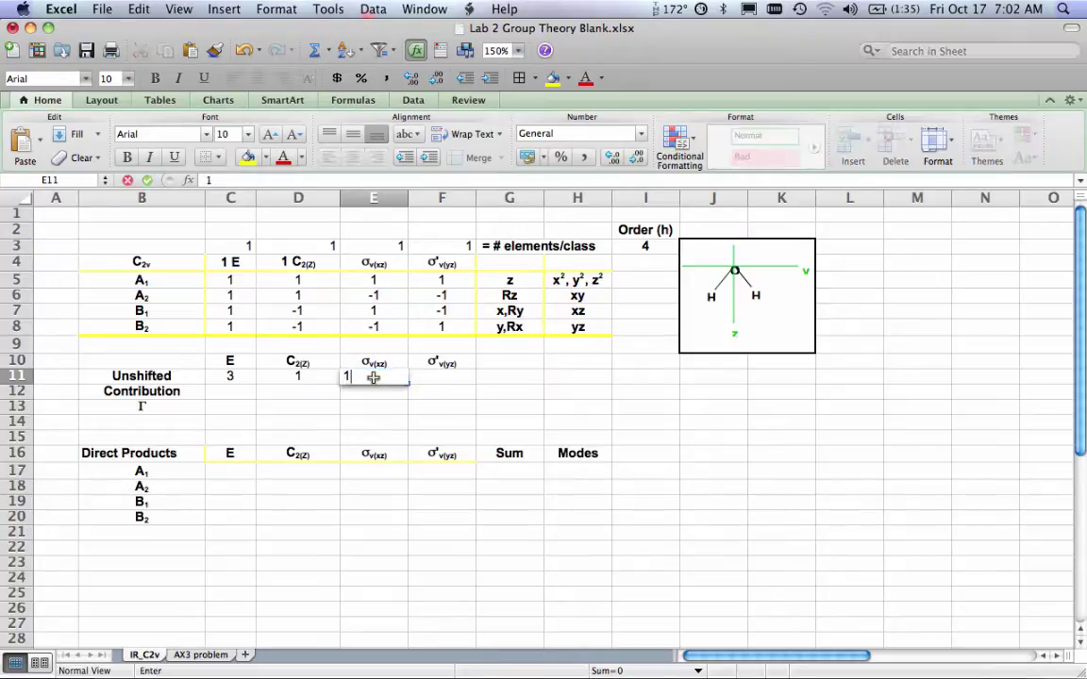
key(Tab)
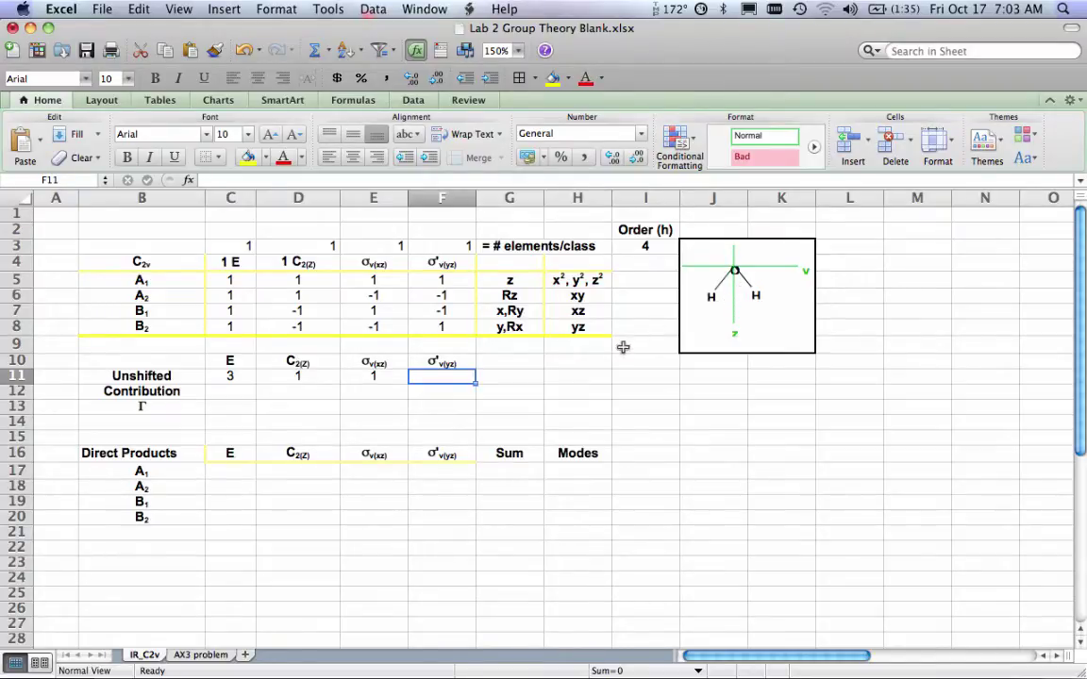
text(3)
key(Return)
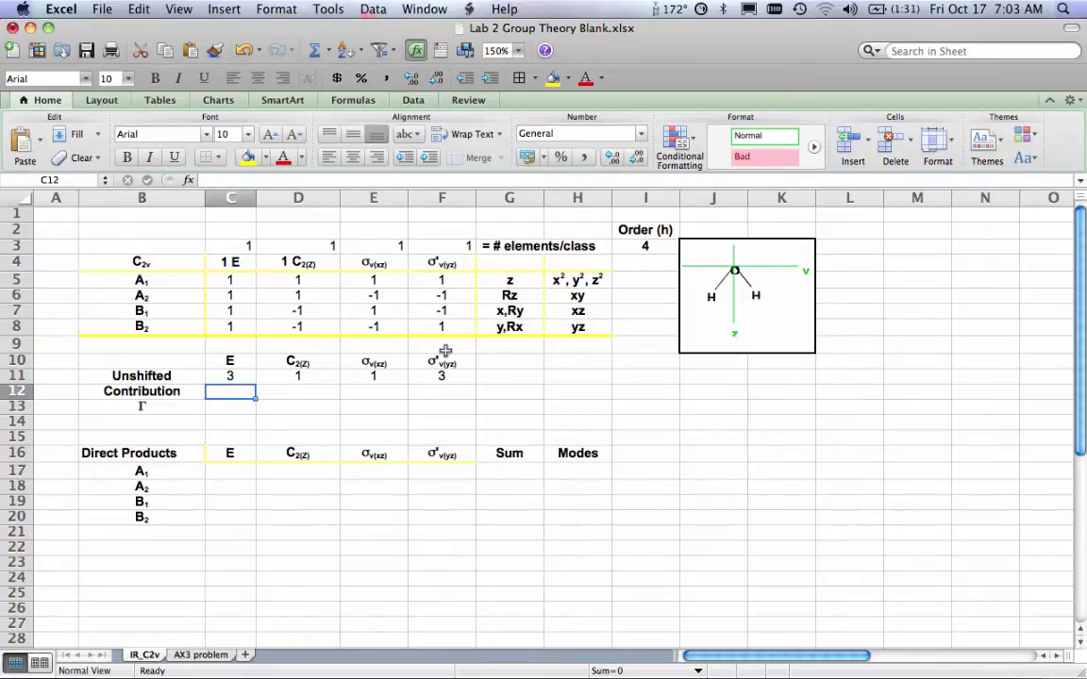
Enter the contributions 3 for E in C12, 1 for σv(xz) in E12 and 1 for σ'v(yz) in F12
drag(236, 379, 424, 379)
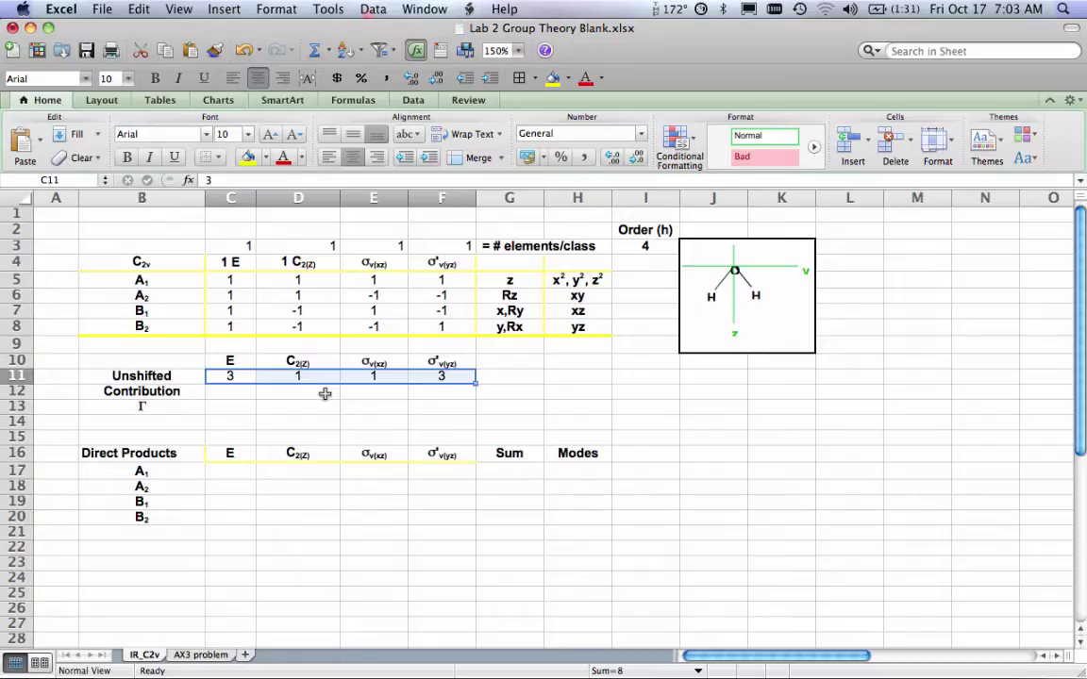
click(249, 390)
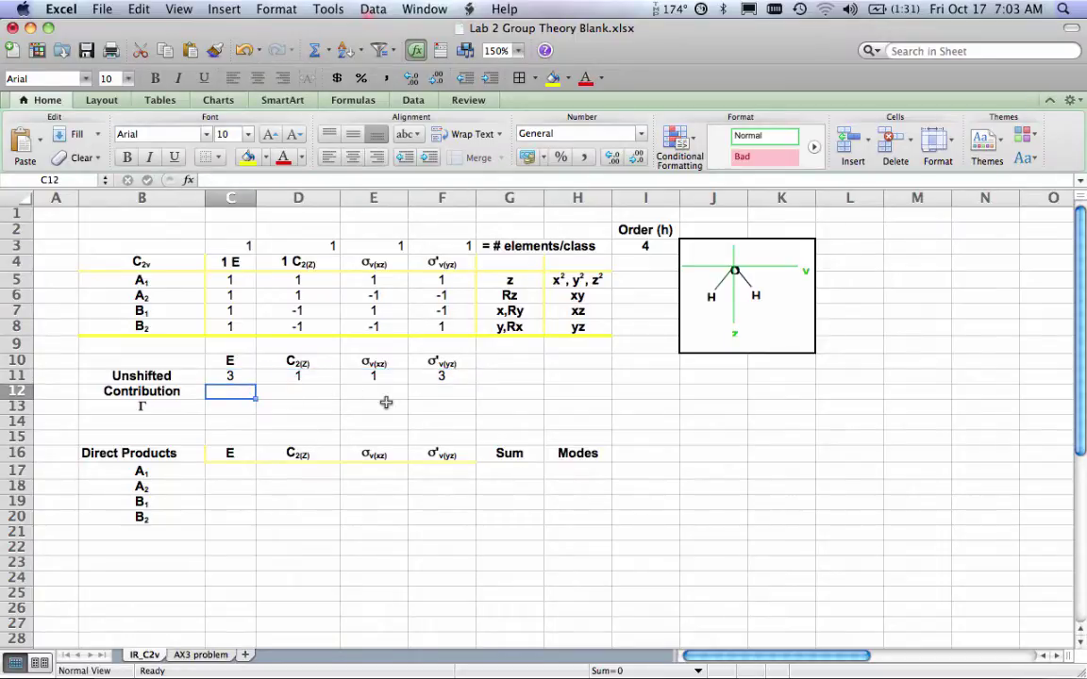
text(3)
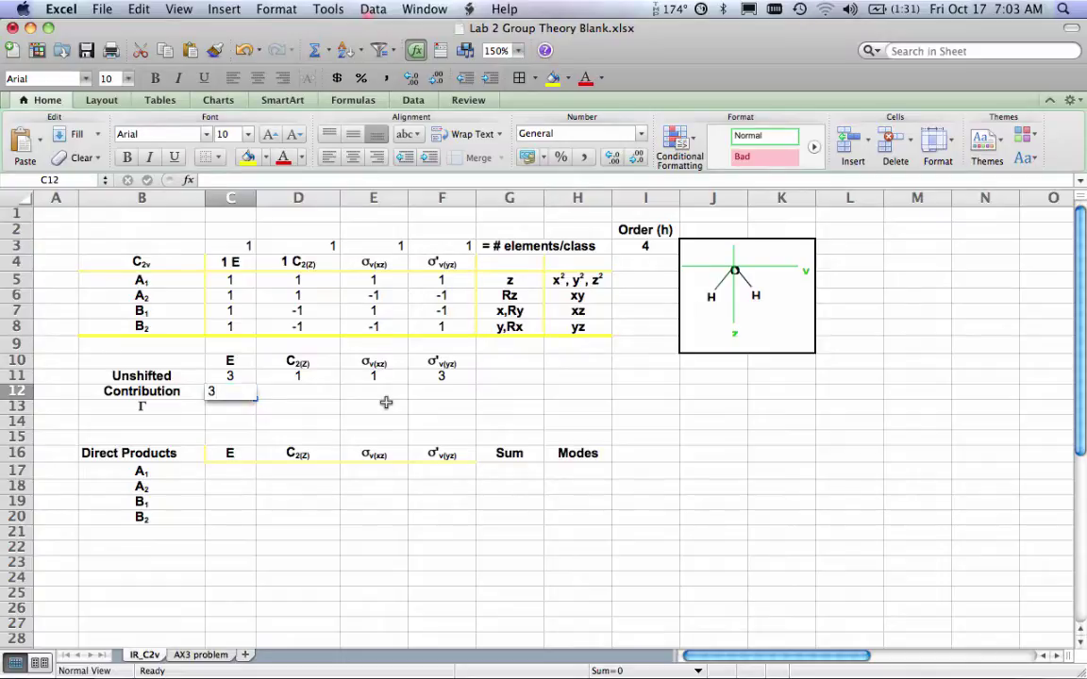
key(Tab)
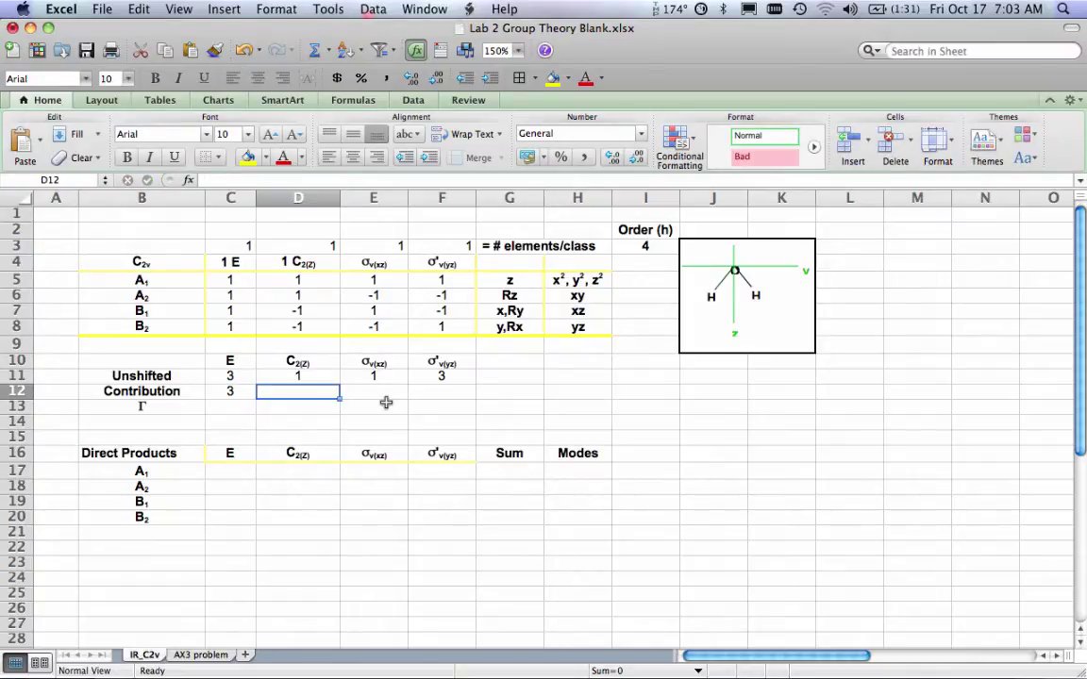
click(377, 393)
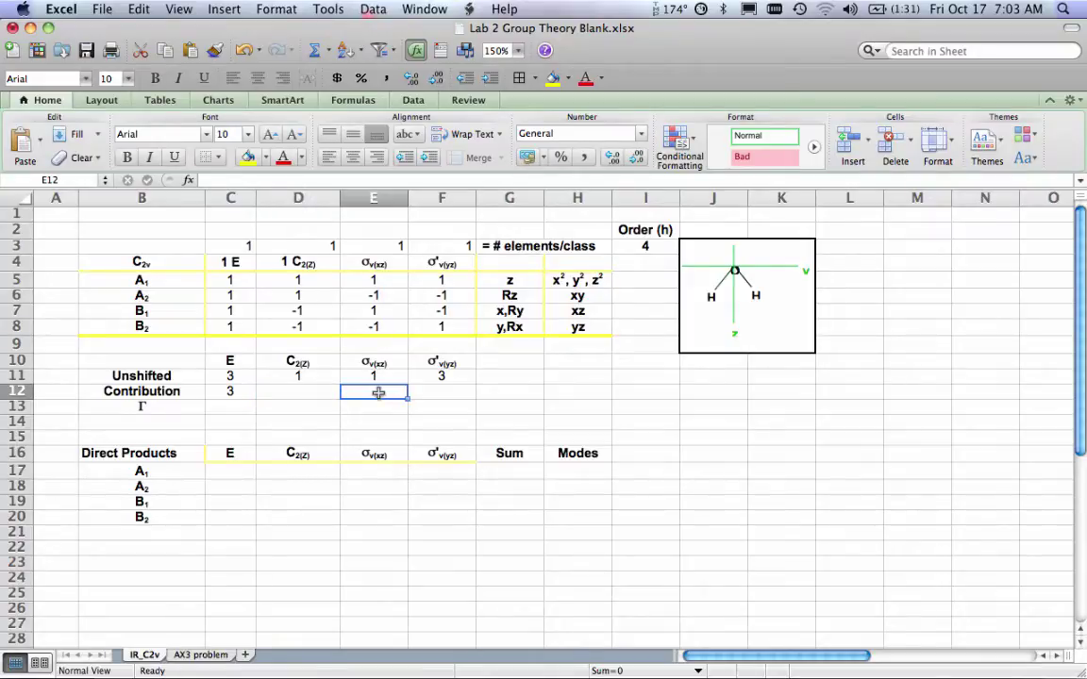
text(1)
key(Tab)
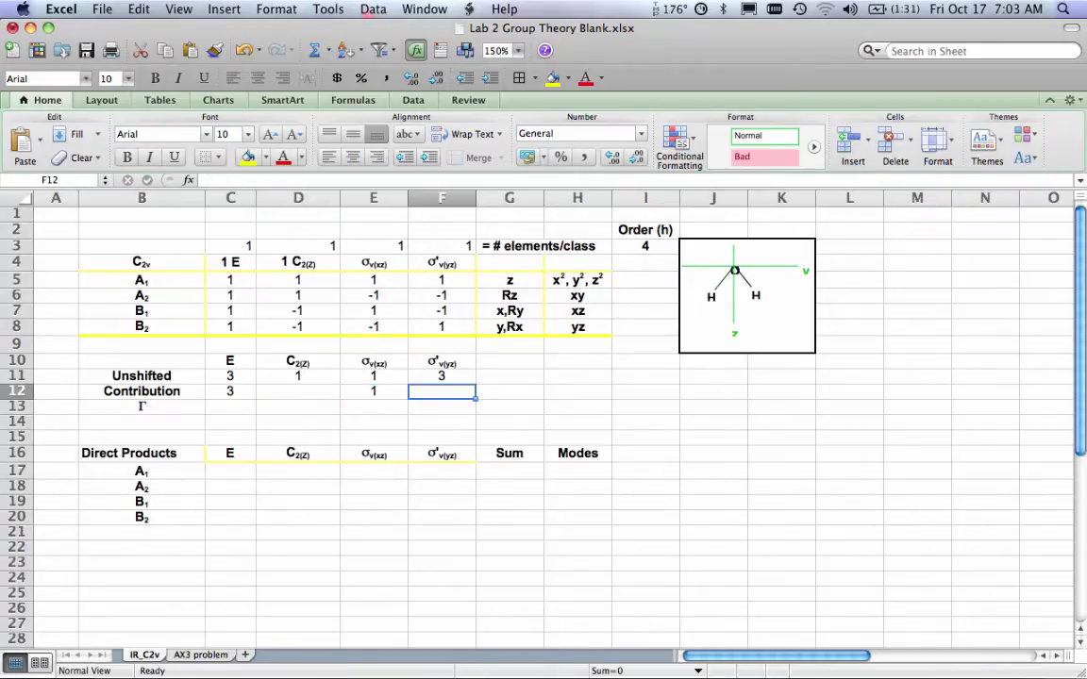
text(1)
key(Return)
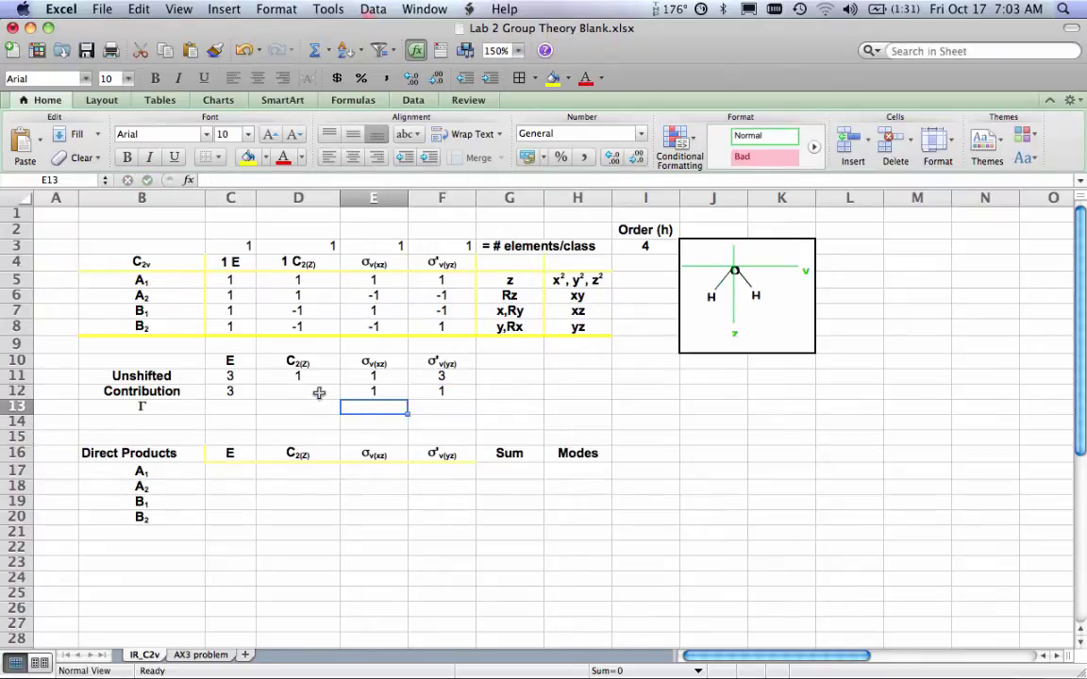
Calculate the C2(Z) contribution in D12 with =1 + 2*cos((360*pi()/180)/2) and centre the cell
click(319, 392)
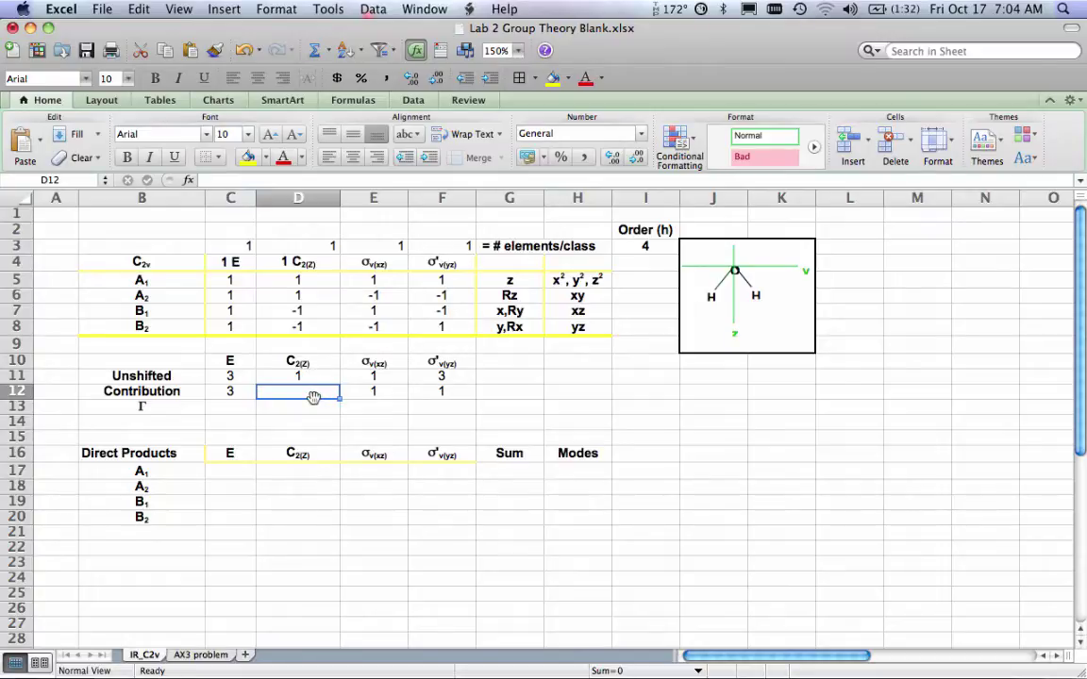
text(=)
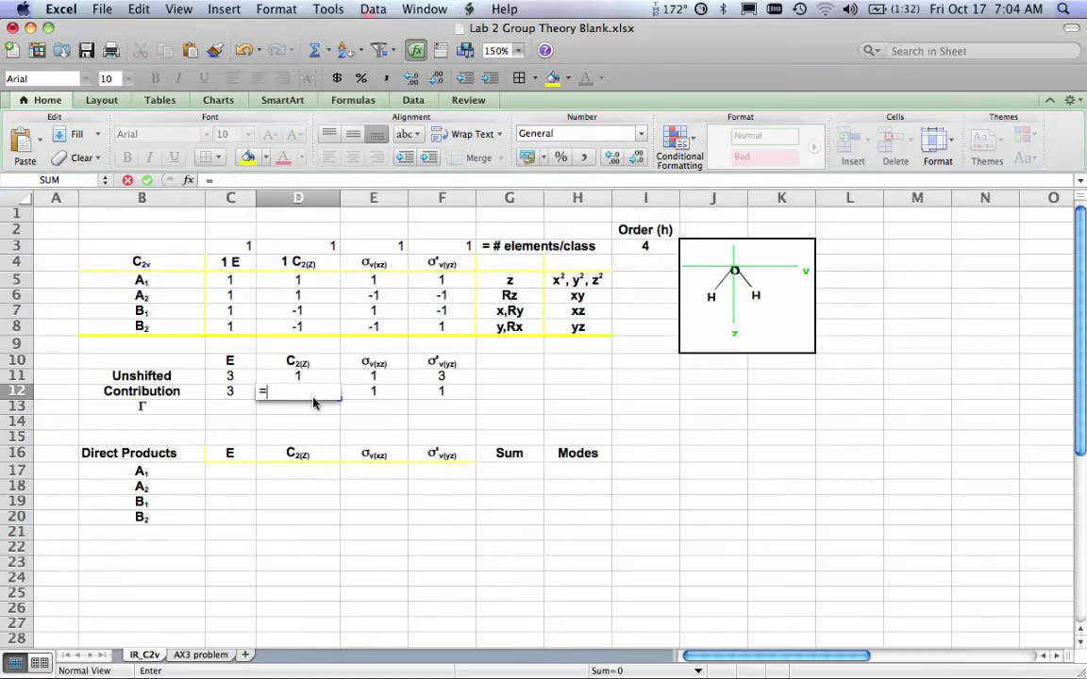
text(1 + 2*cos)
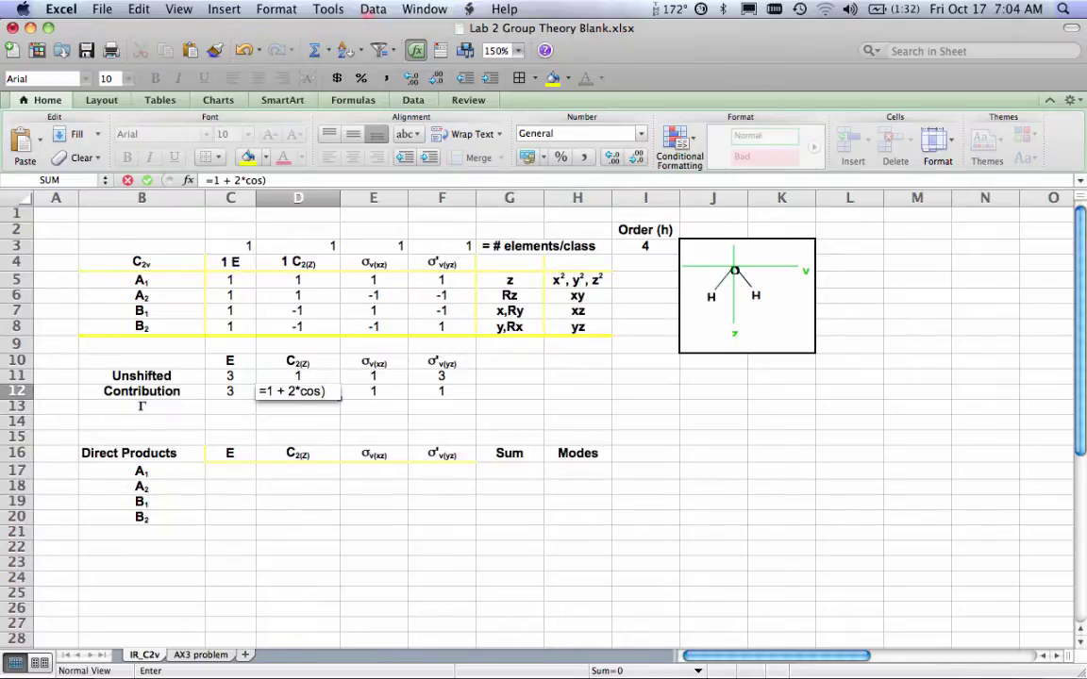
text((()
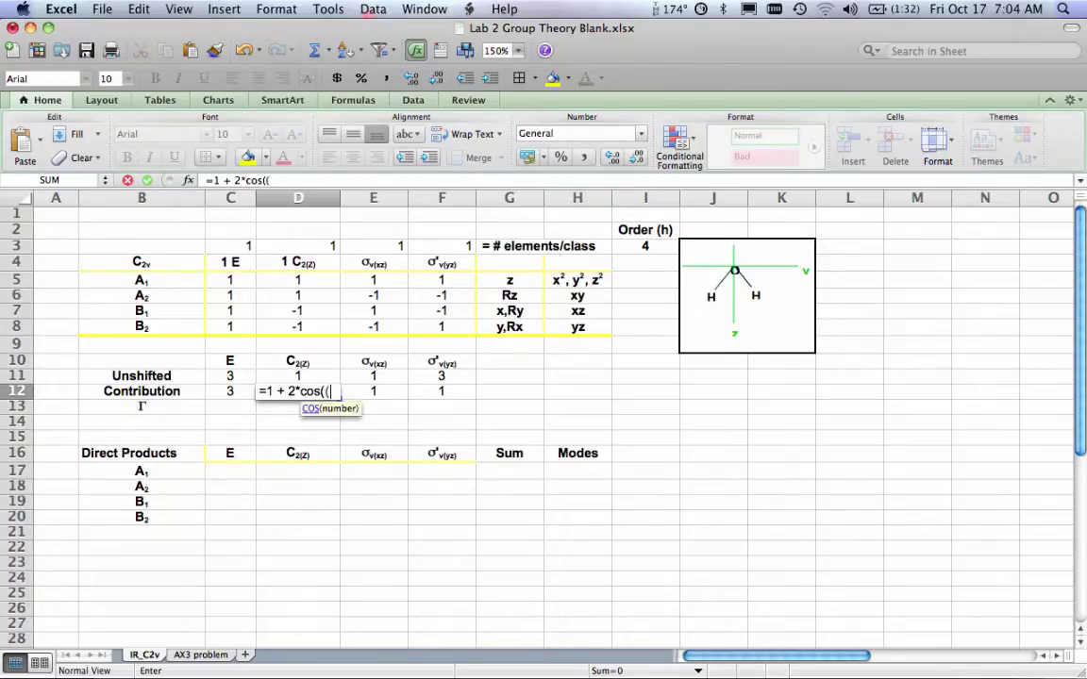
text(360)
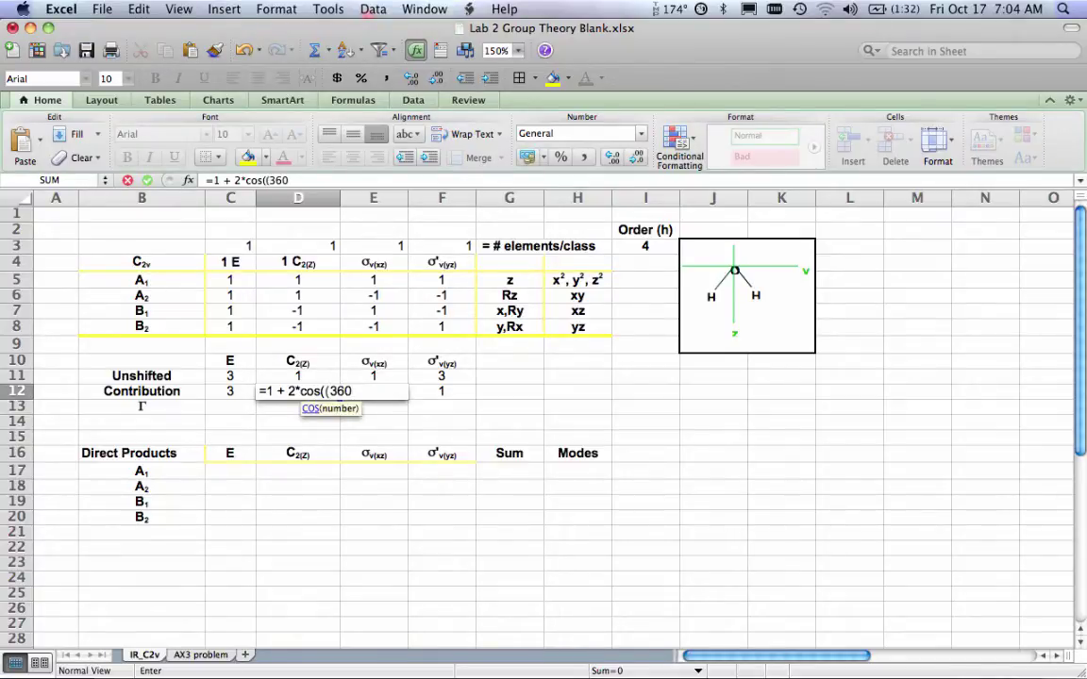
text(*pi()/180))
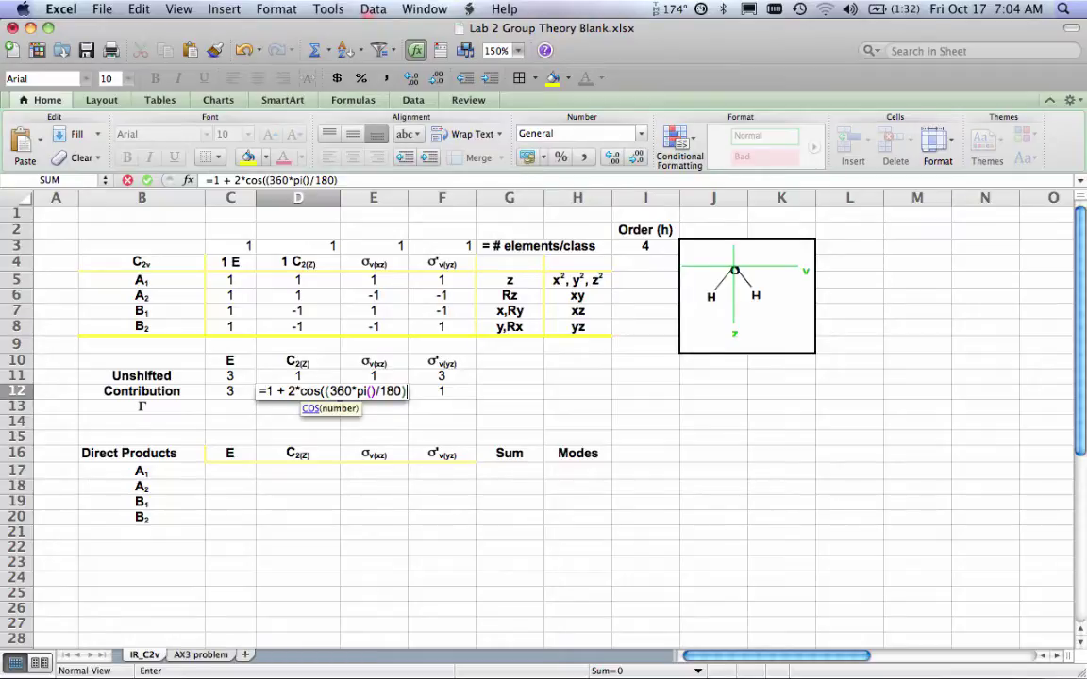
text()/2)
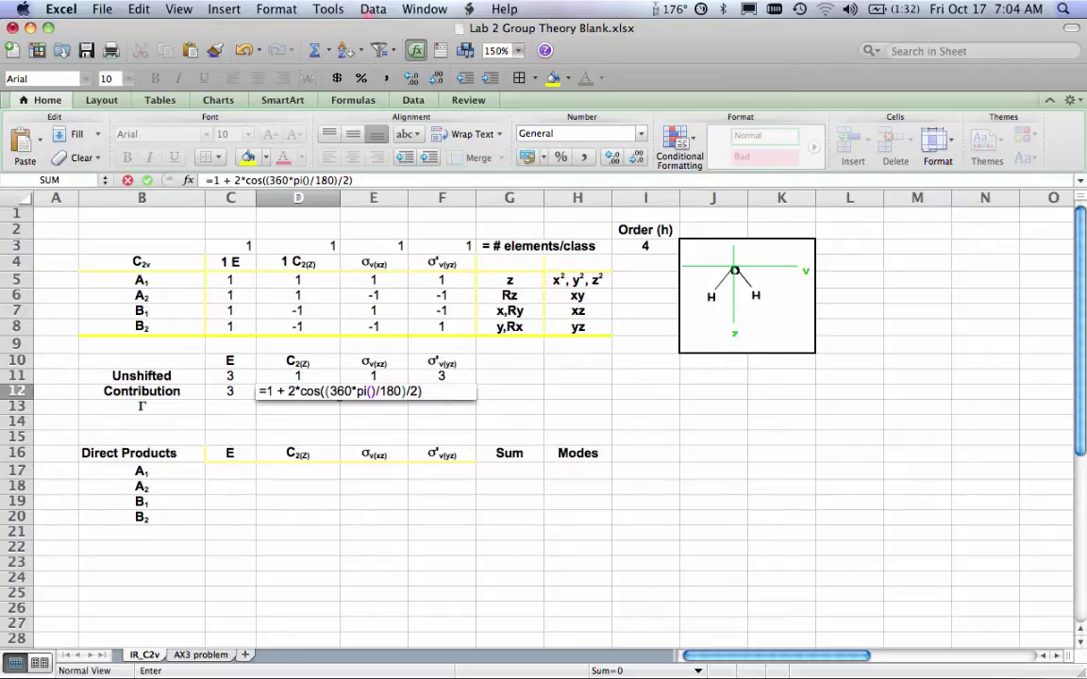
key(Return)
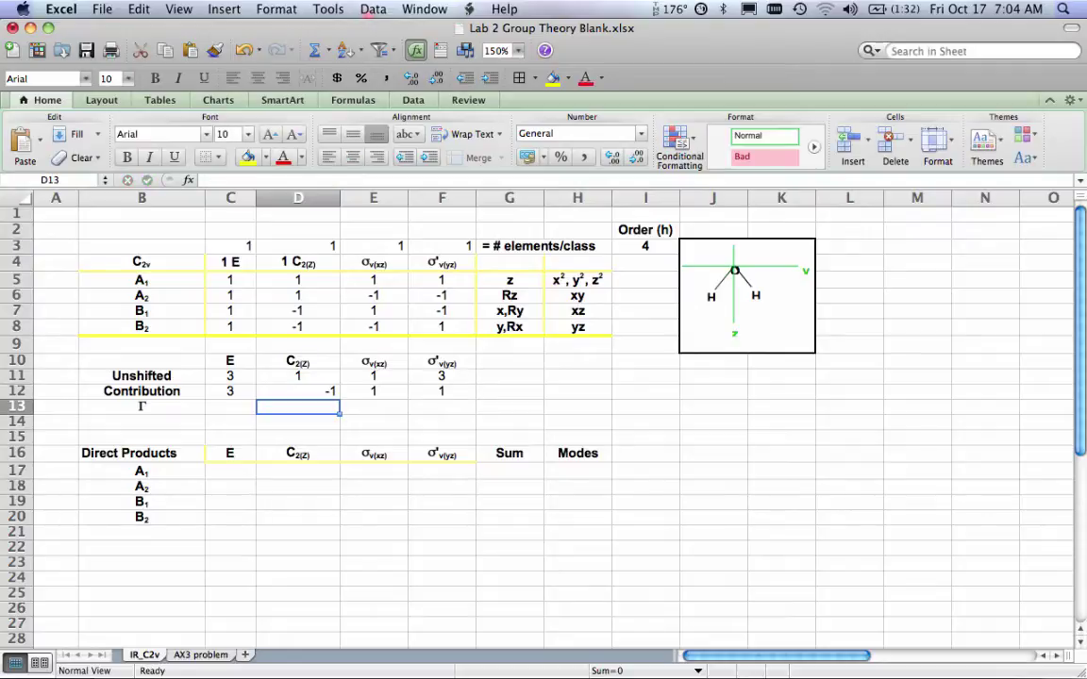
click(300, 387)
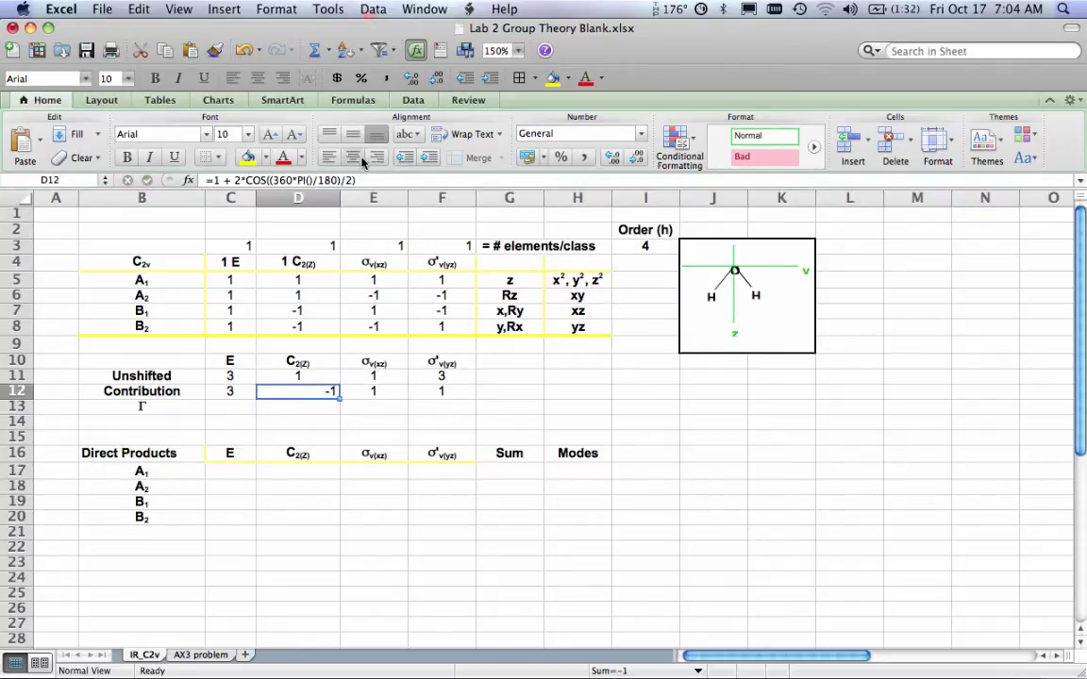
click(427, 409)
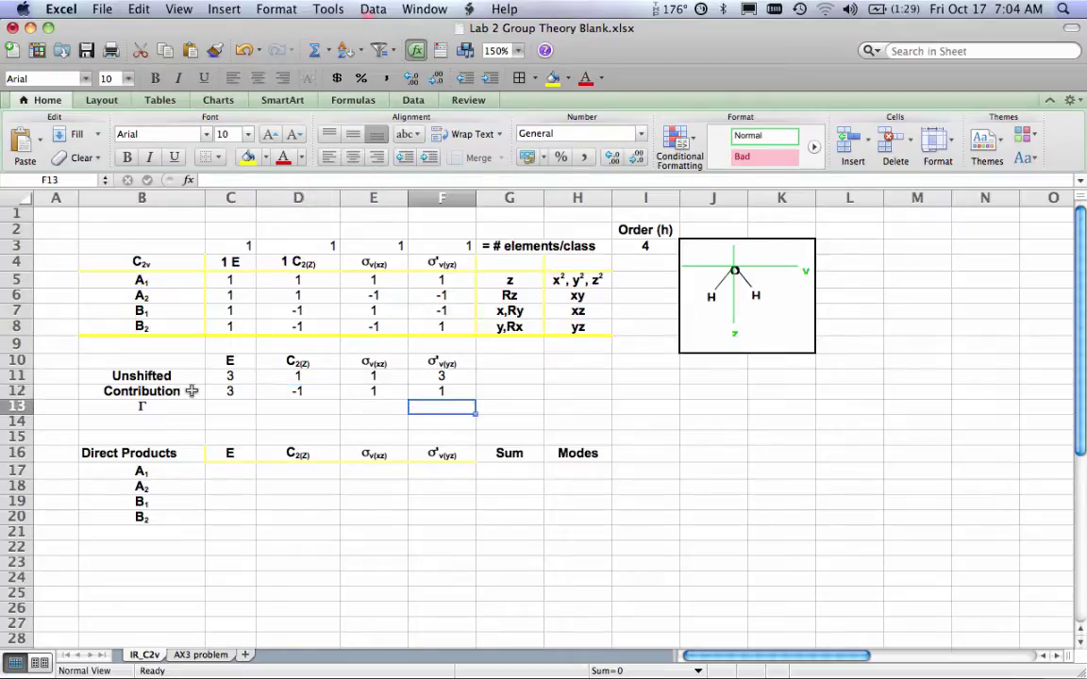
Calculate Γ for E in C13 as the unshifted atoms times the contribution, using =C11*C12
drag(226, 390, 420, 390)
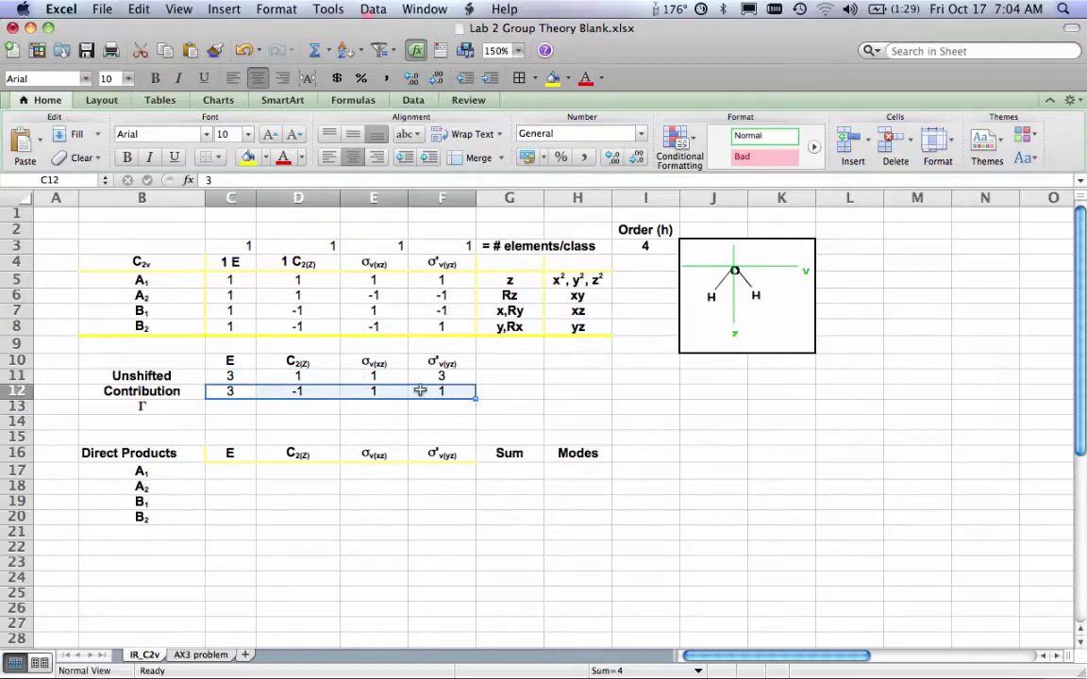
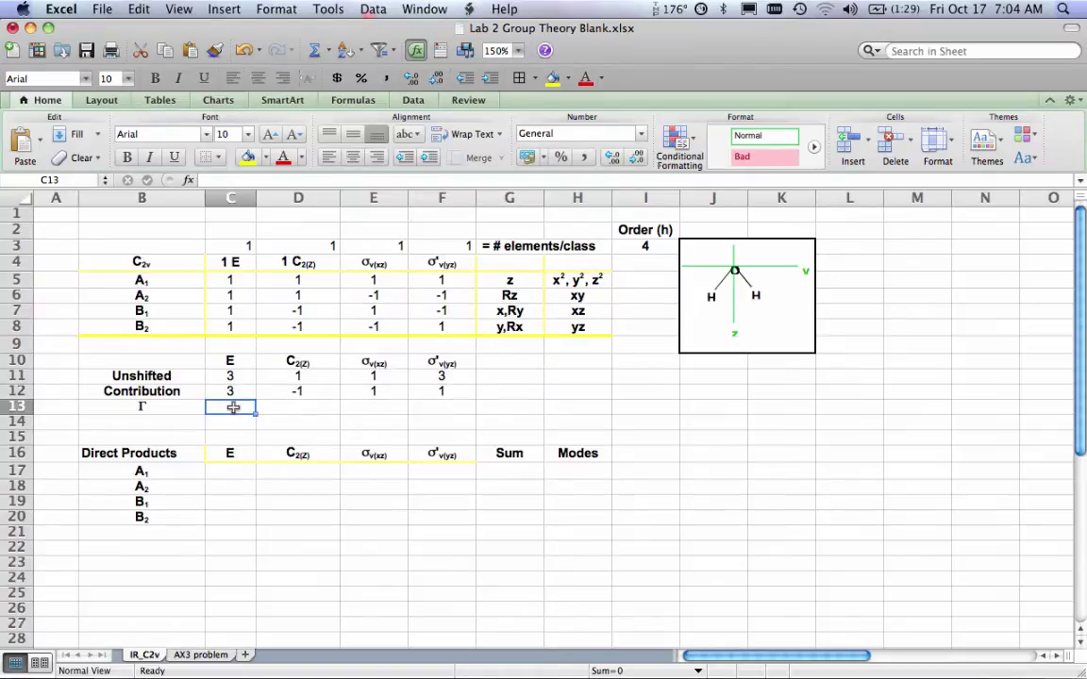
text(=)
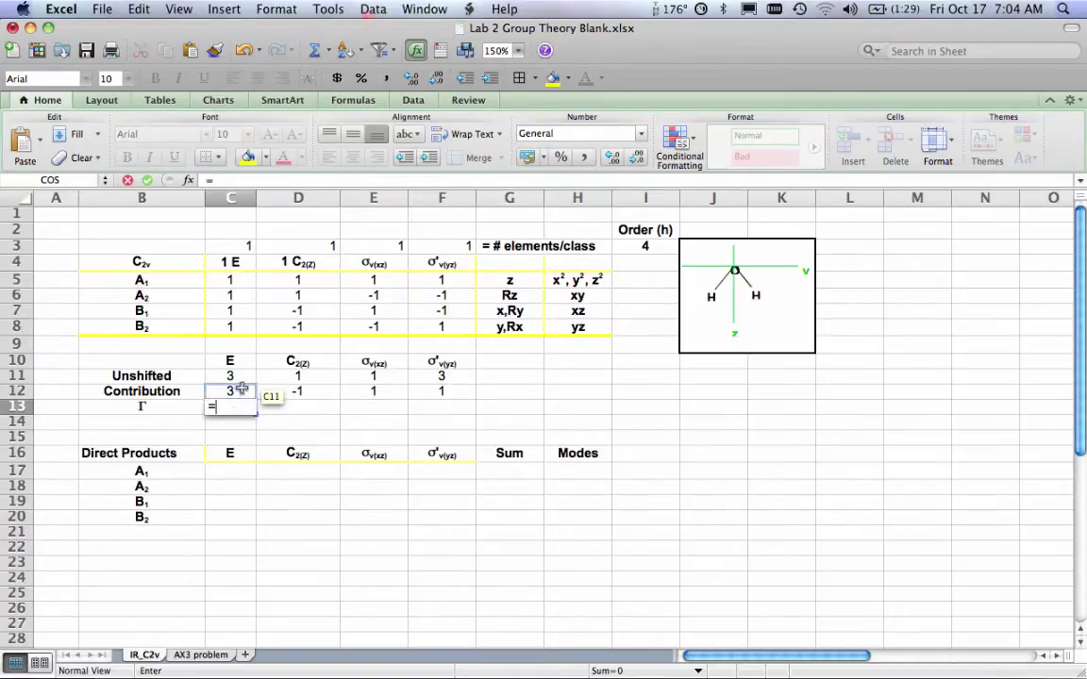
click(241, 377)
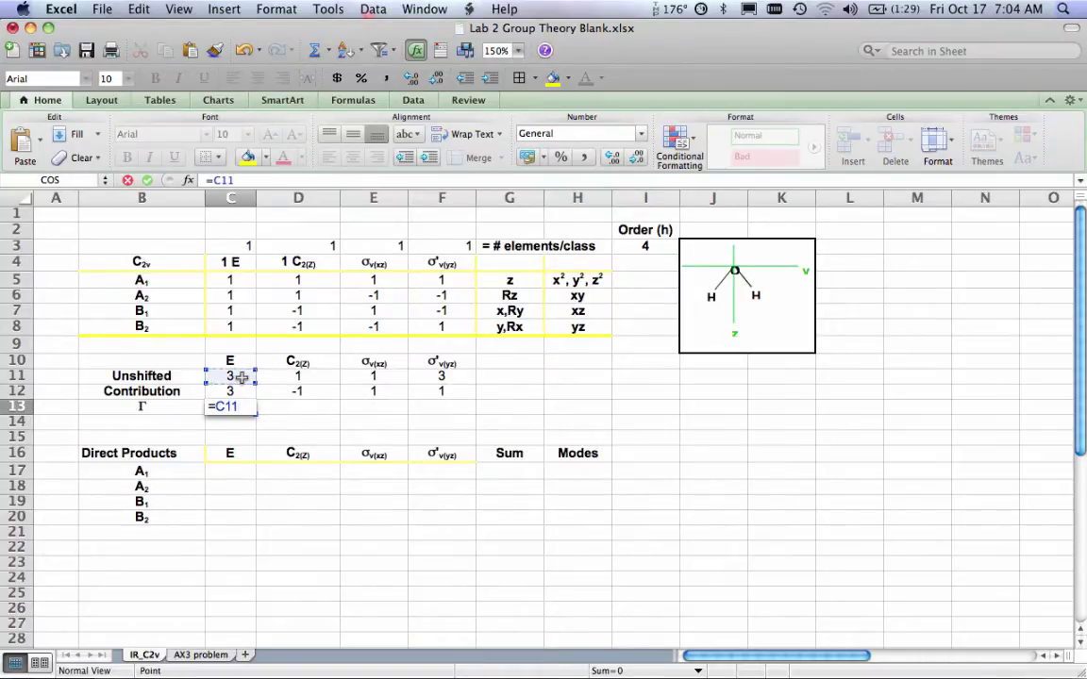
text(*)
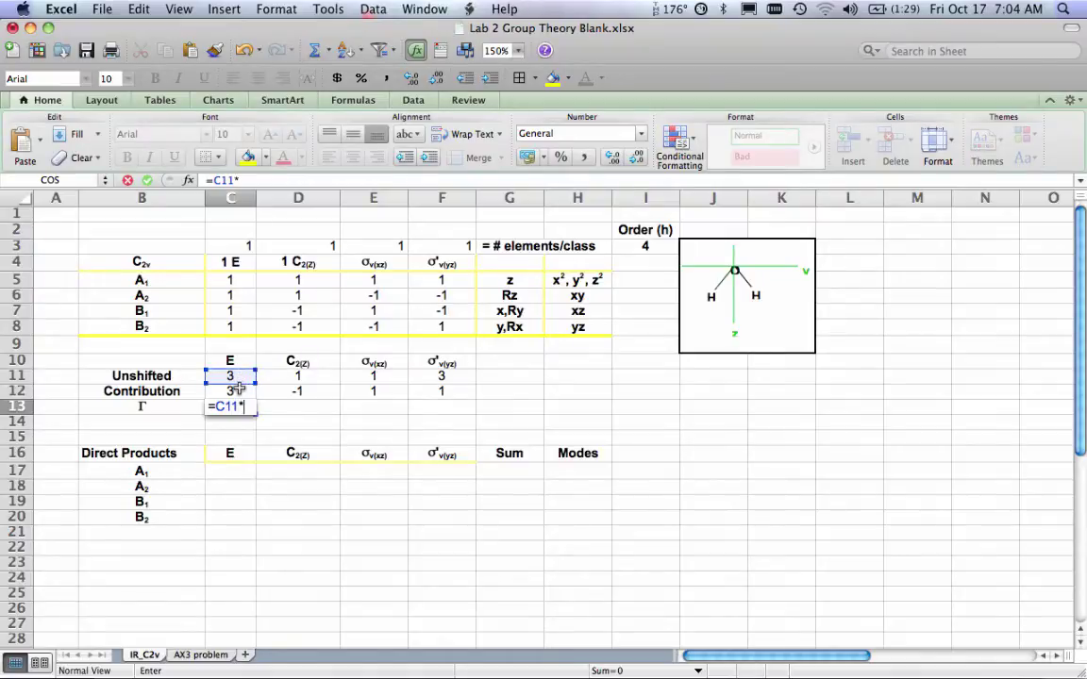
click(236, 390)
key(Return)
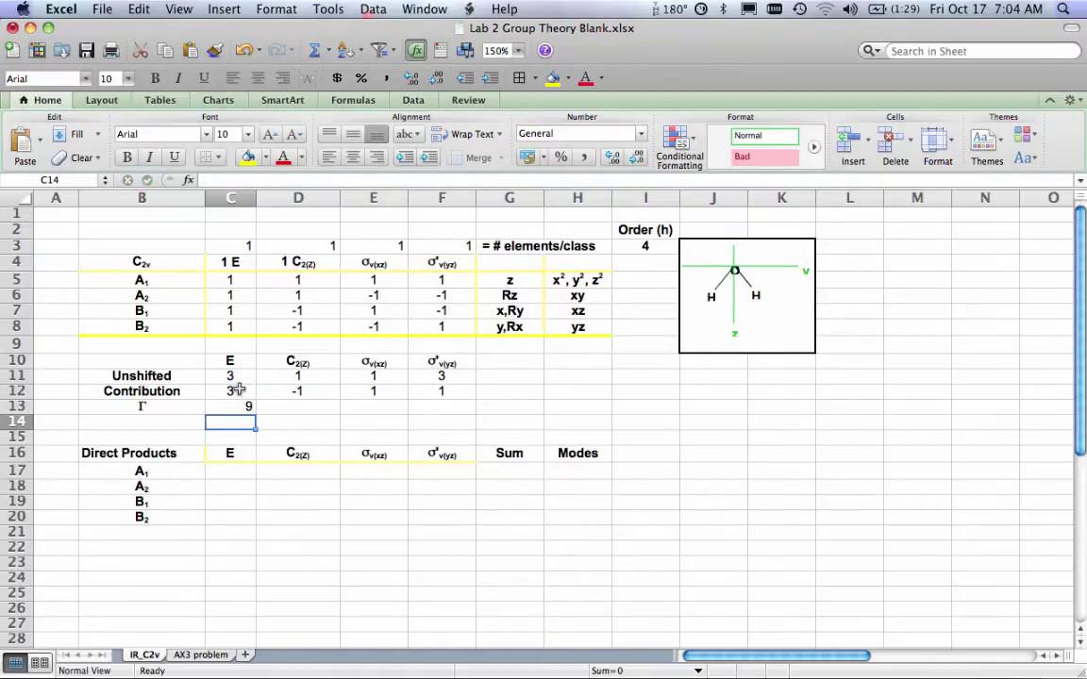
Fill the Γ formula from C13 across to F13 and centre the values in the row
drag(242, 406, 411, 404)
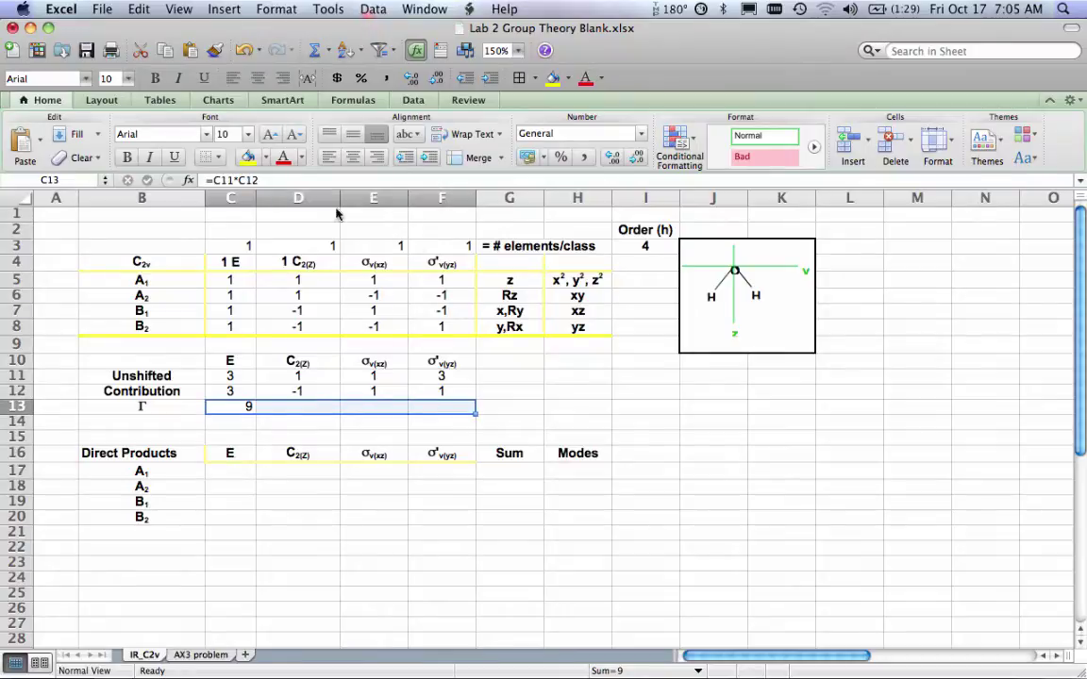
click(139, 8)
mouse_move(170, 173)
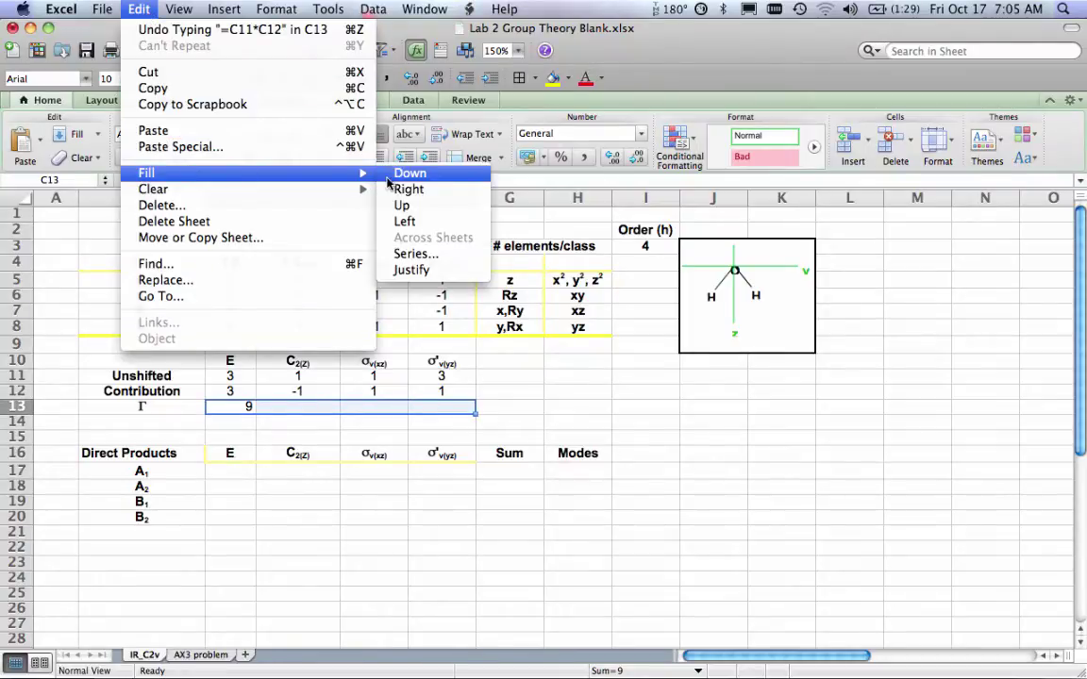
click(400, 189)
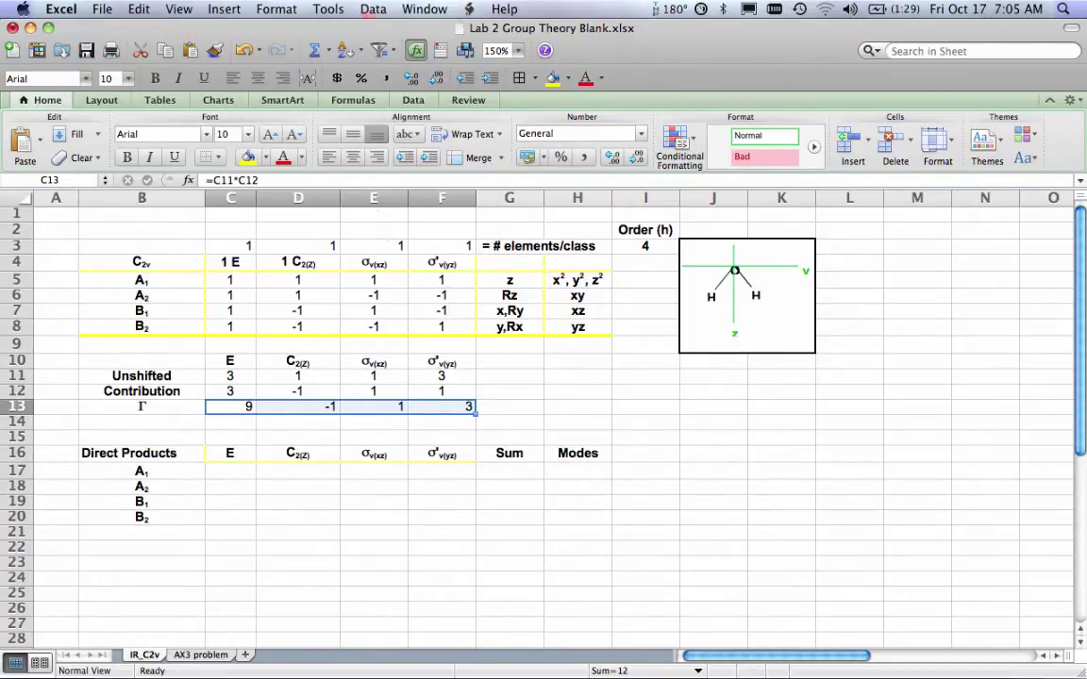
click(353, 157)
click(705, 426)
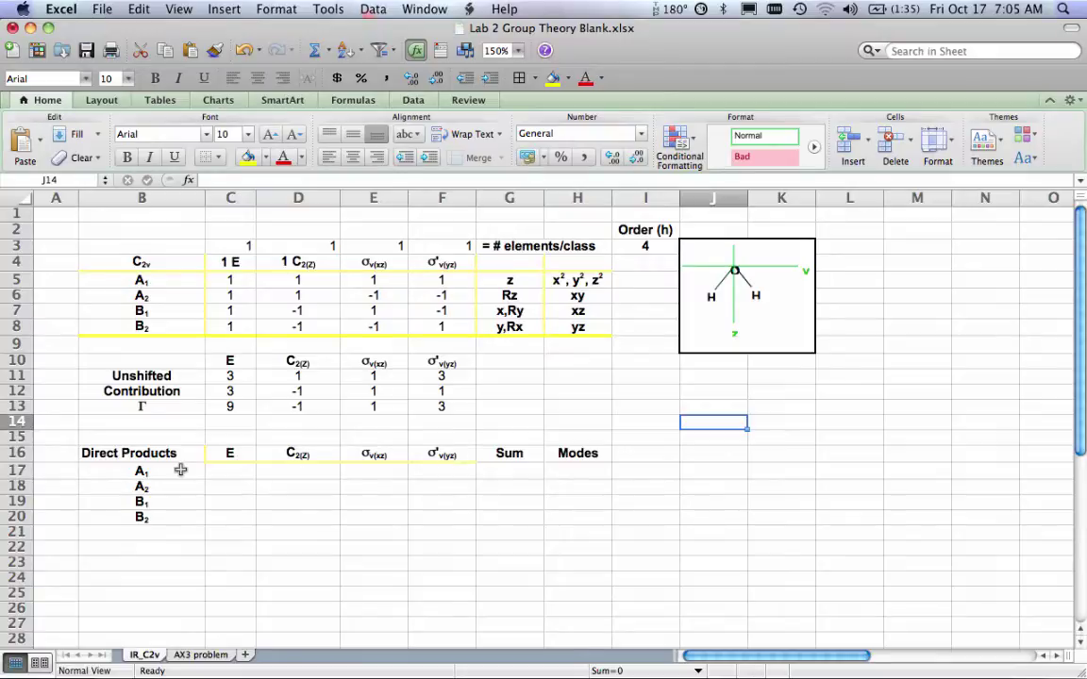
Calculate the A1 direct product for E in C17 with the formula =C$3*C5*C$13
drag(156, 470, 158, 513)
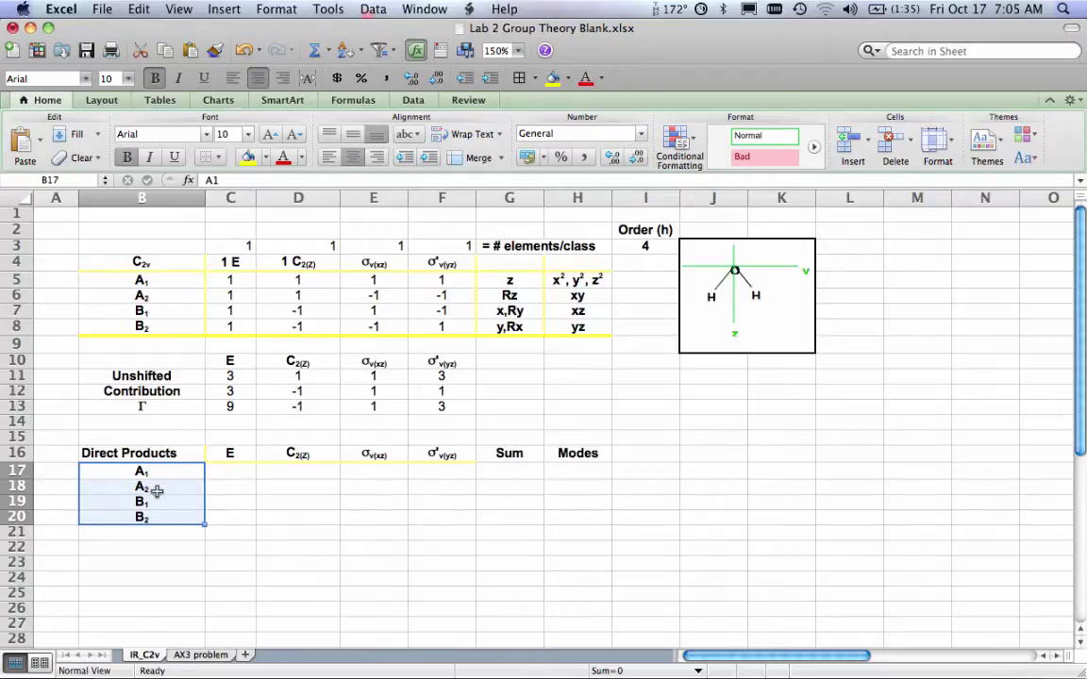
drag(161, 281, 162, 326)
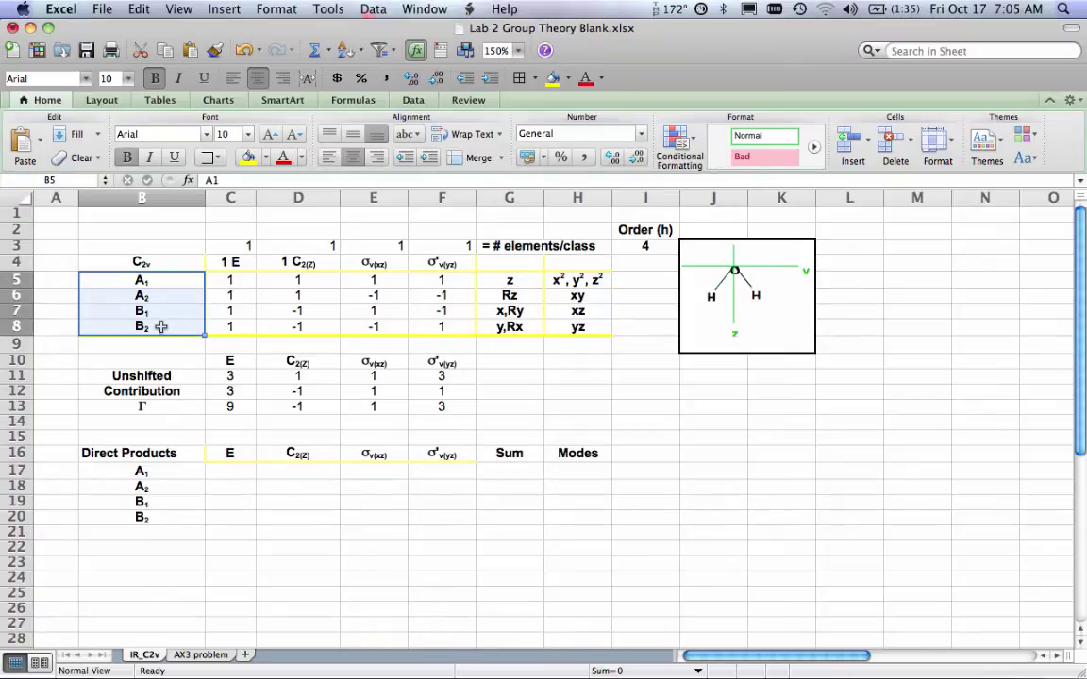
click(238, 477)
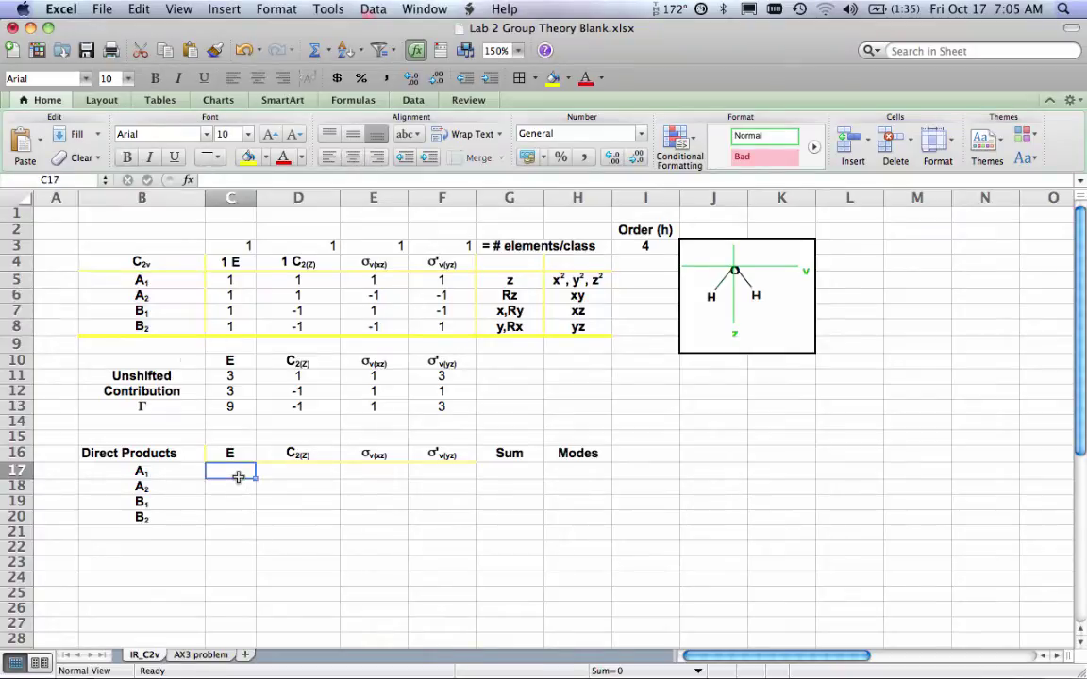
text(=)
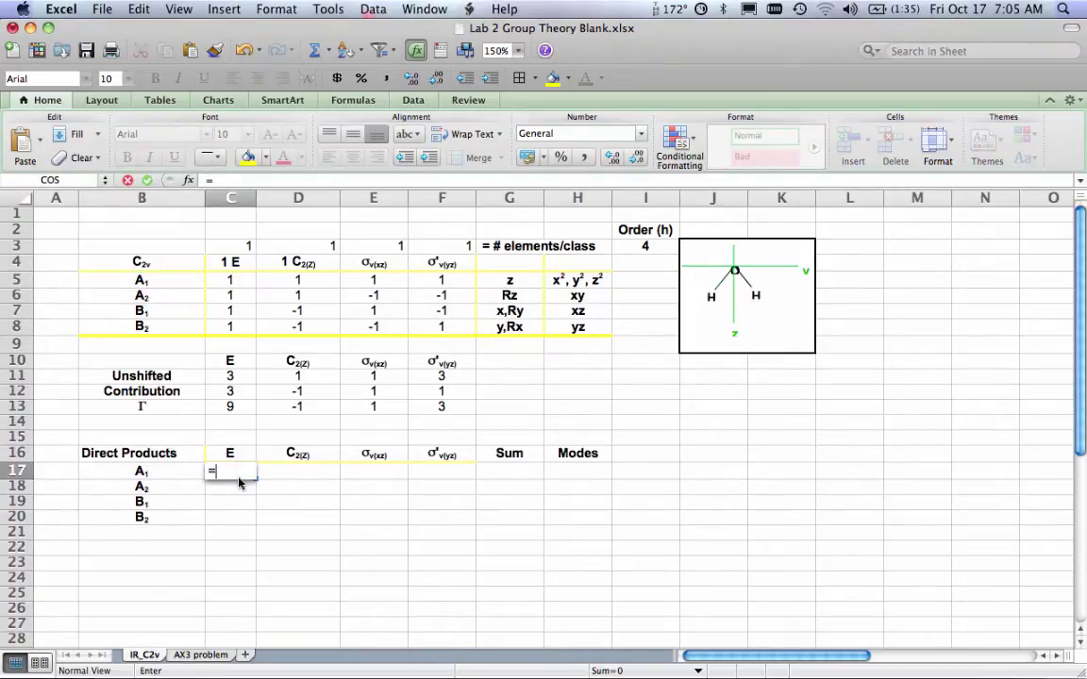
drag(214, 428, 241, 245)
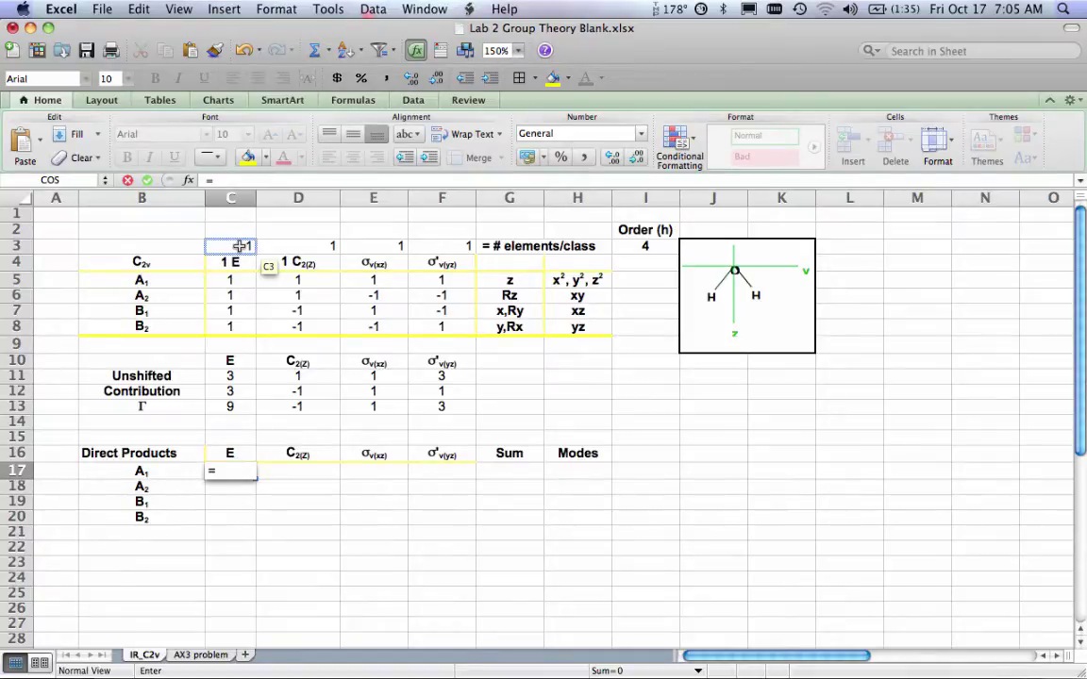
click(240, 246)
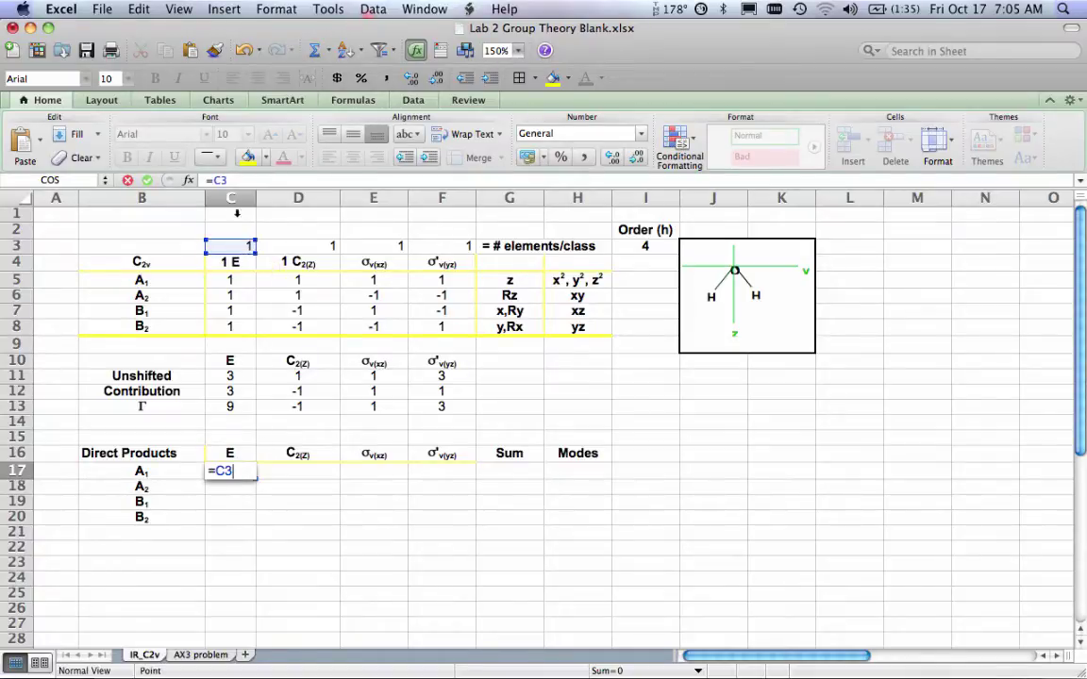
click(220, 180)
text($3*)
click(227, 280)
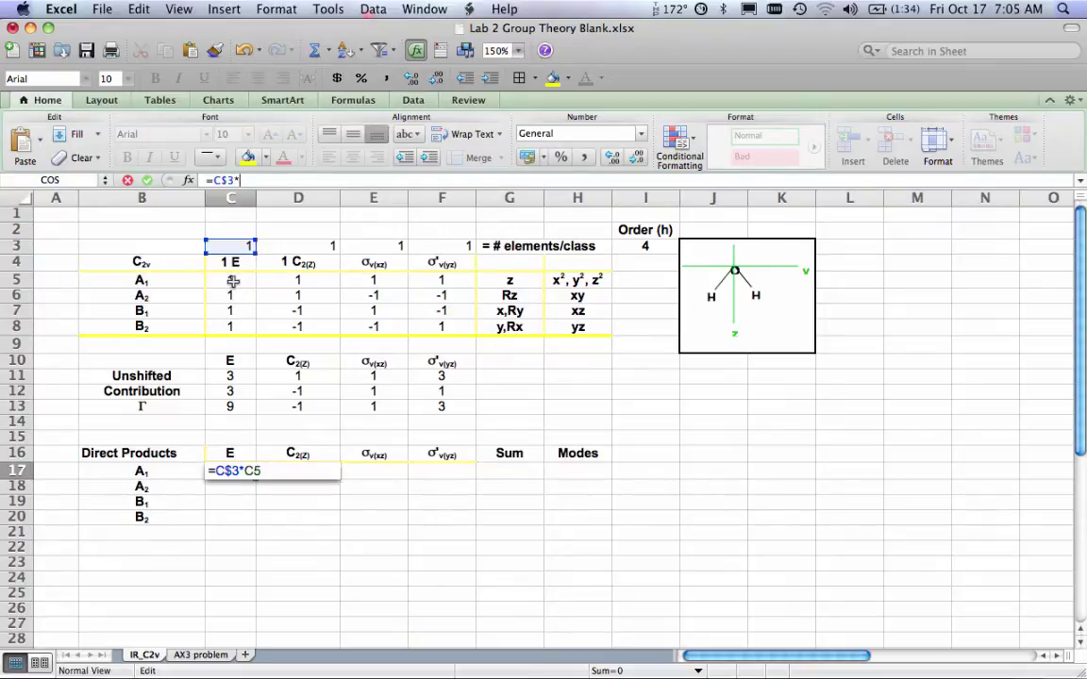
click(251, 181)
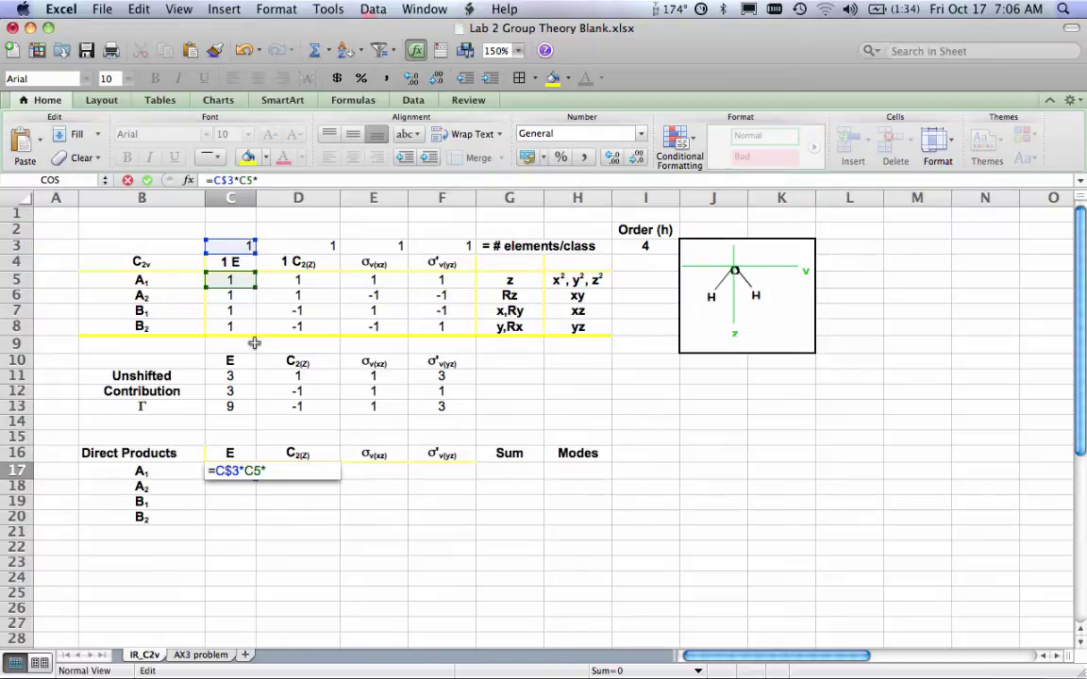
click(233, 406)
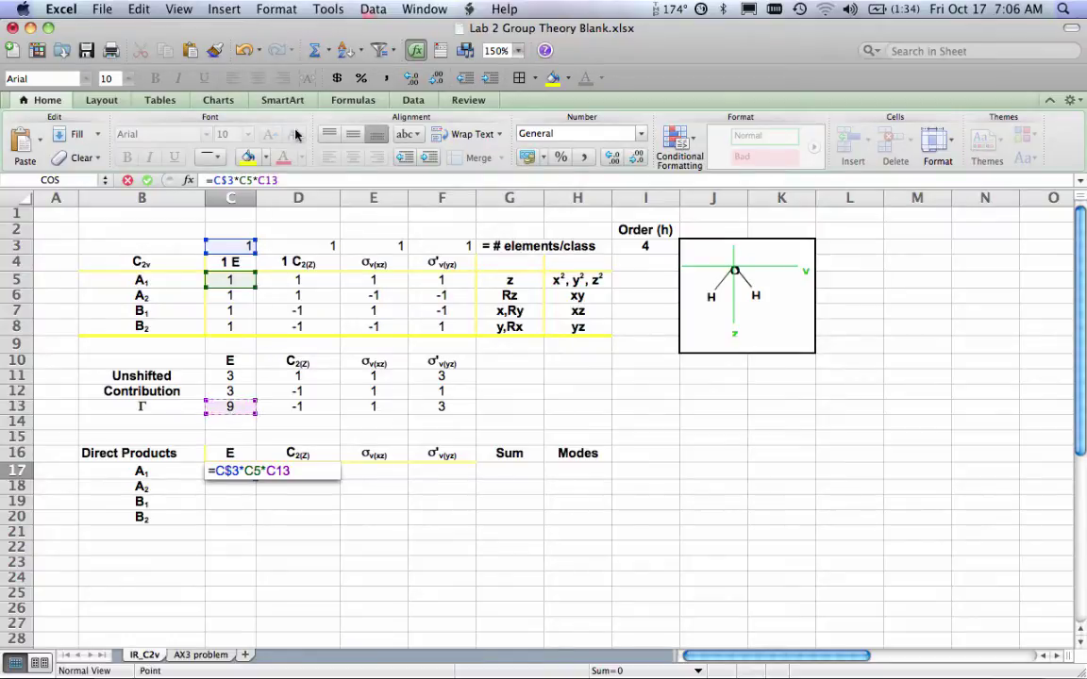
key(F2)
text($)
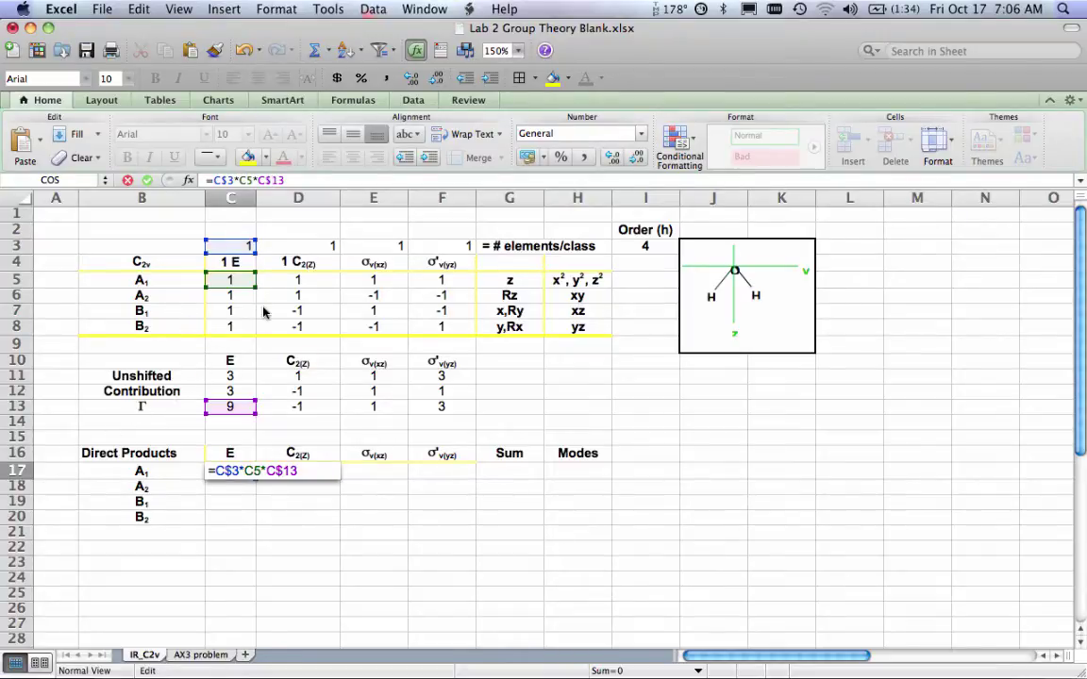
key(Return)
Centre the A1 direct product in C17 and fill its formula down to C20
click(241, 473)
click(352, 156)
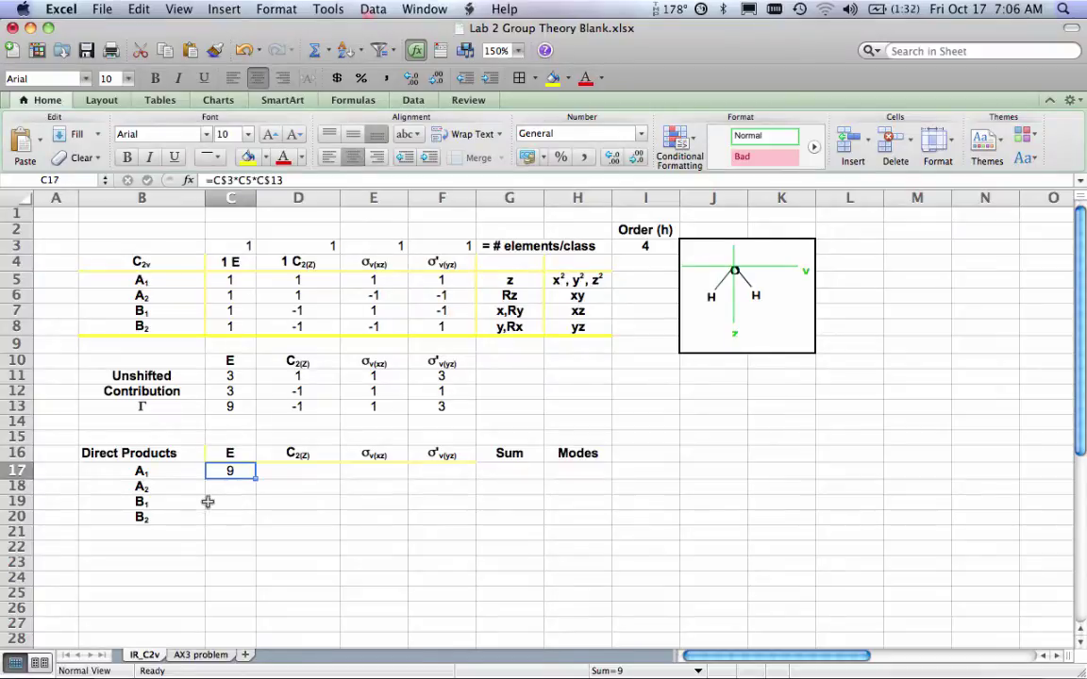
drag(229, 472, 228, 509)
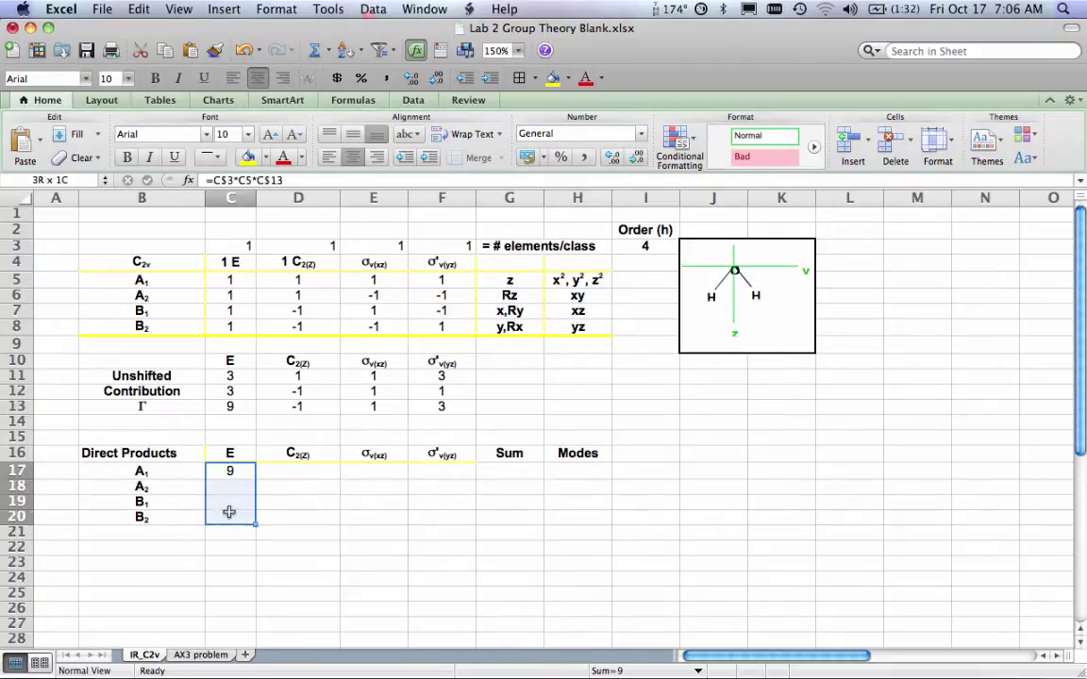
click(137, 8)
mouse_move(167, 173)
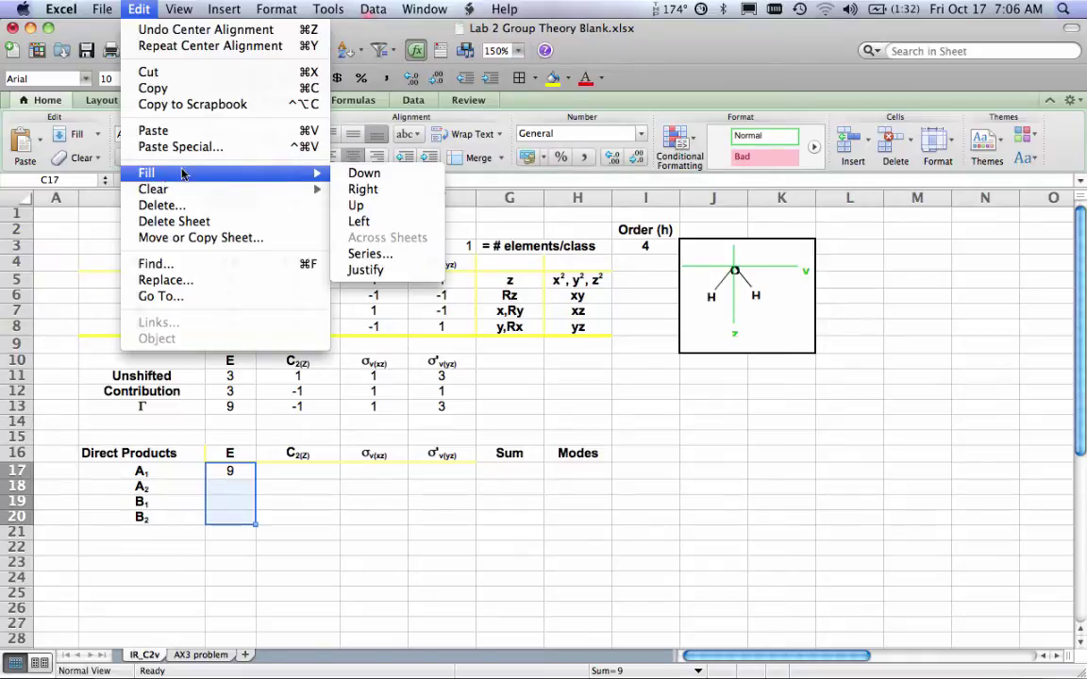
click(365, 172)
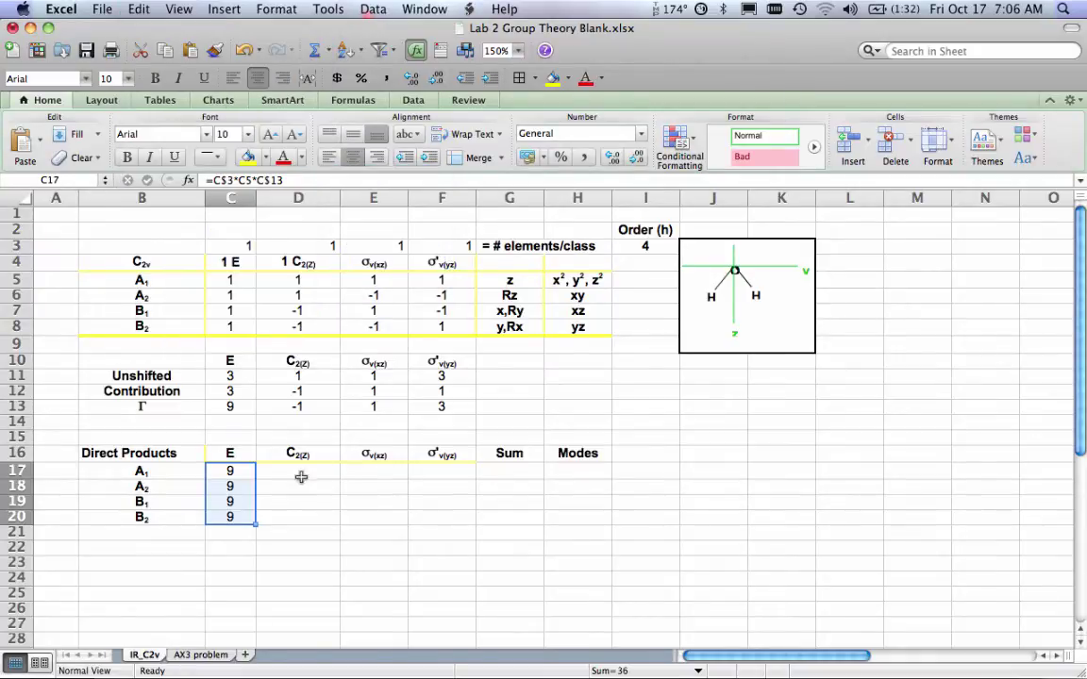
Fill the direct product formulas from C17:C20 rightward through column F for the remaining symmetry operations
drag(230, 469, 432, 514)
click(136, 8)
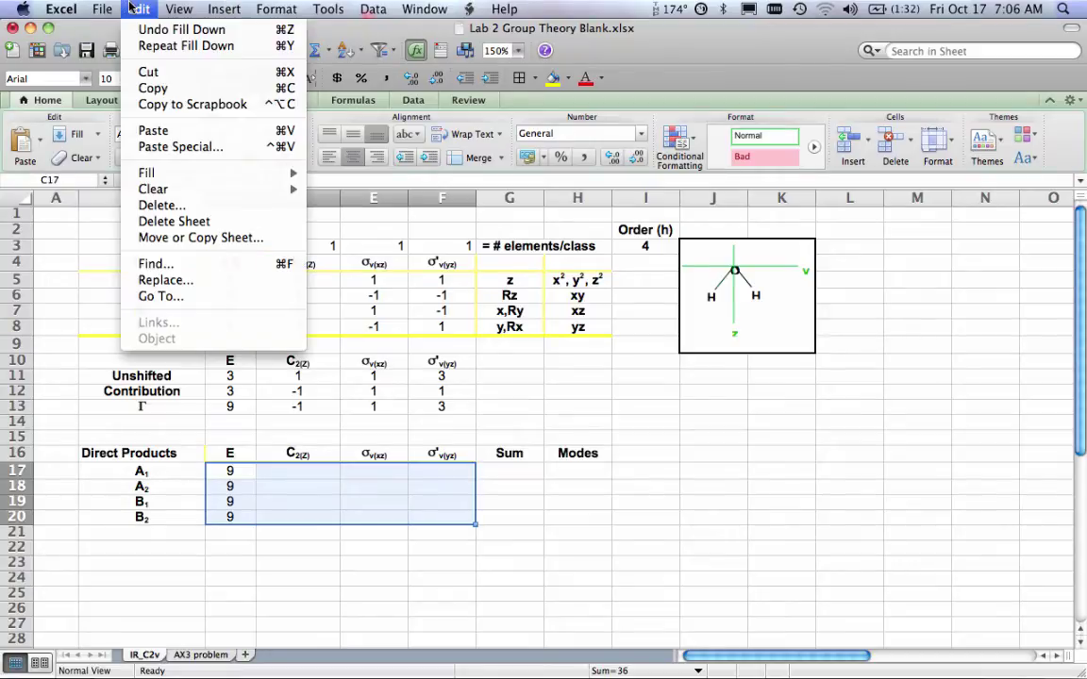
mouse_move(151, 173)
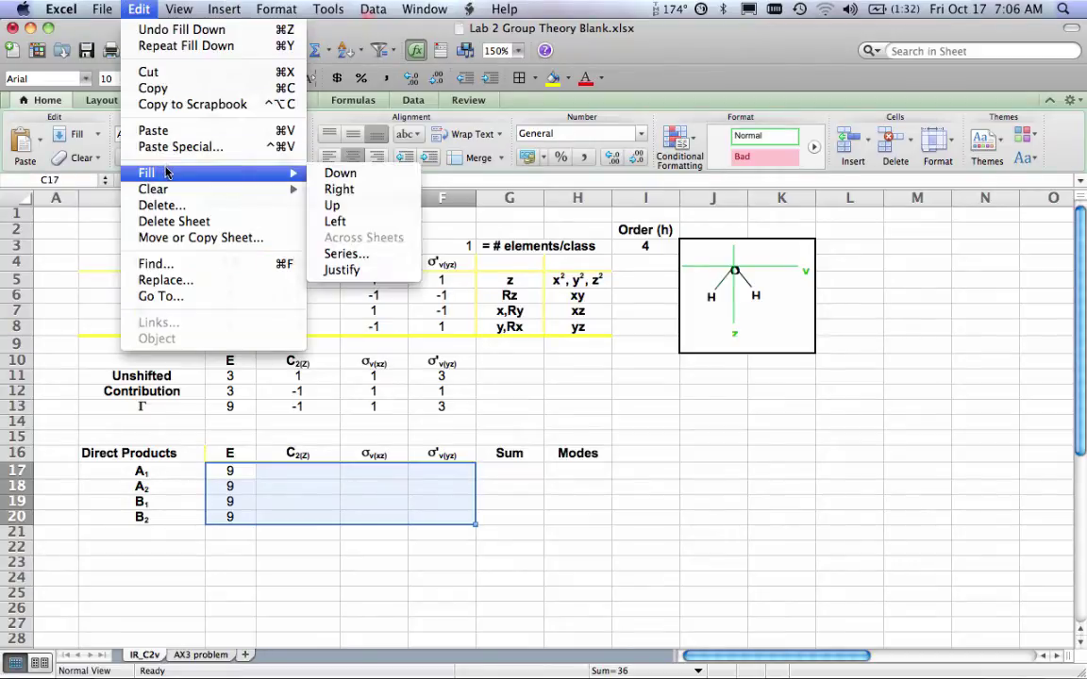
click(337, 190)
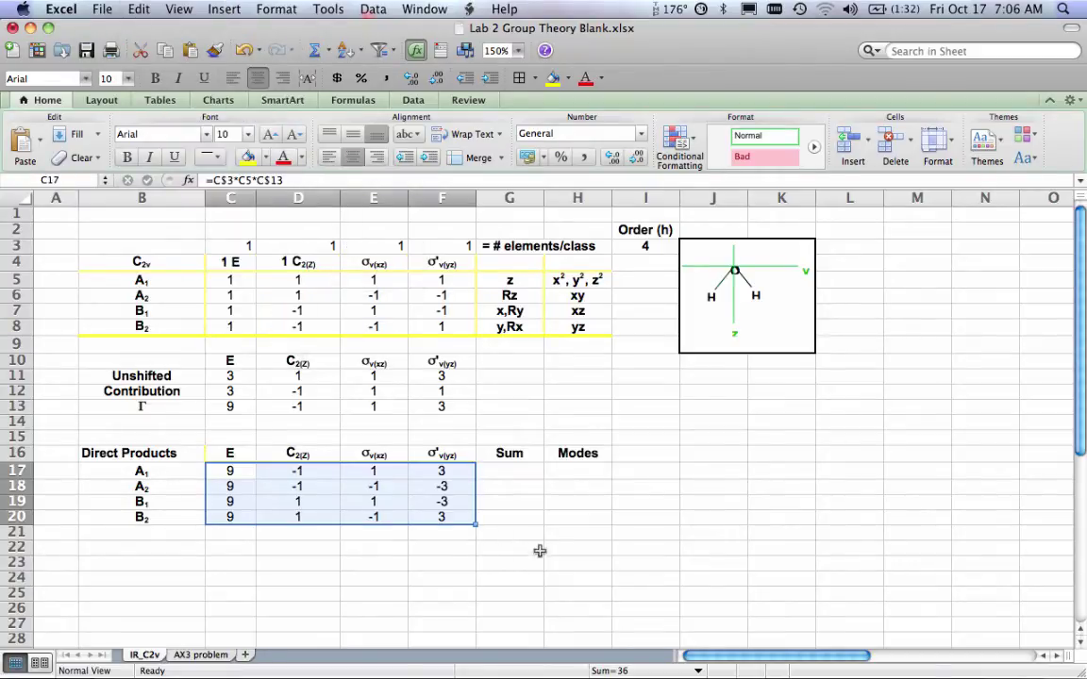
click(248, 472)
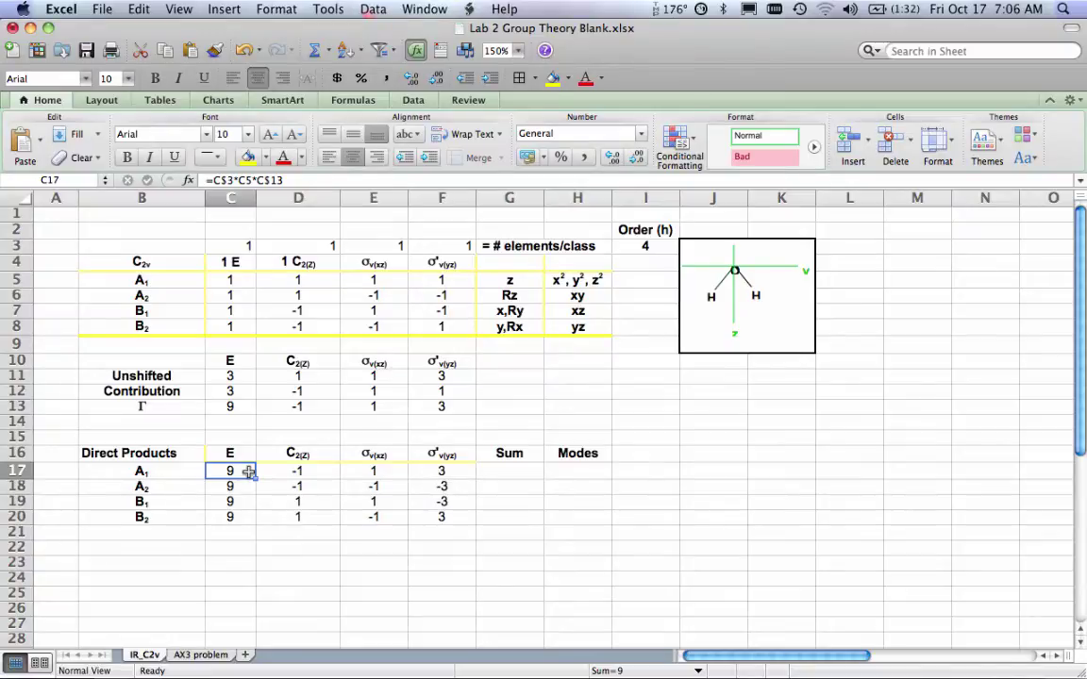
Add up the A1 direct products in G17 with =SUM(C17:F17)
click(526, 470)
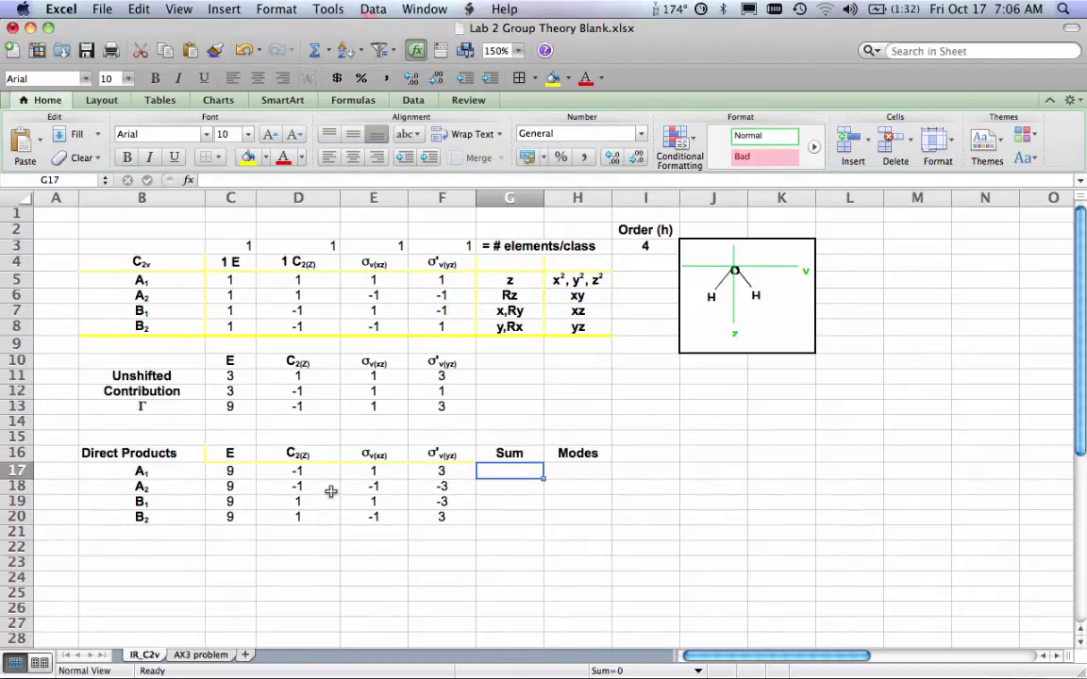
text(=sum()
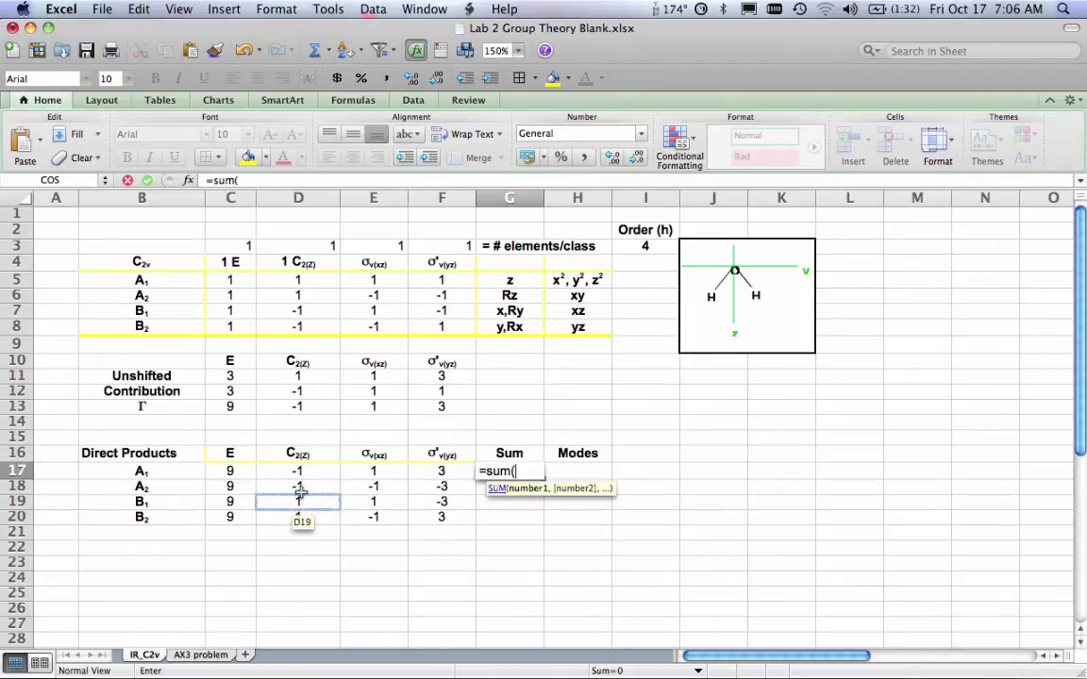
drag(236, 471, 432, 474)
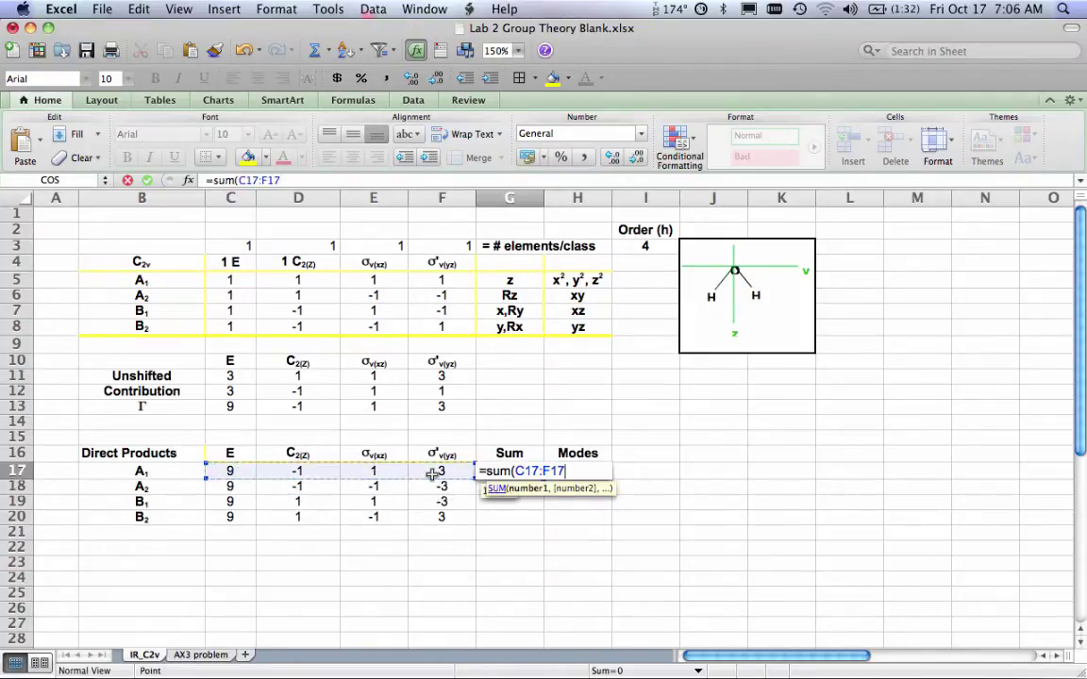
key(Return)
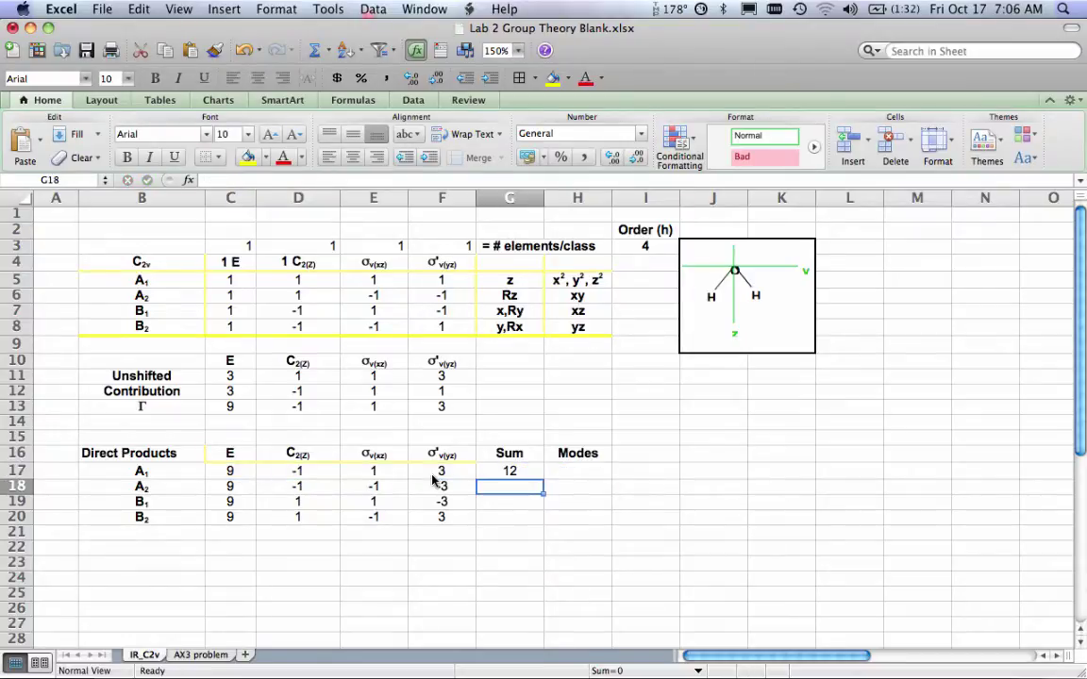
Fill the Sum formula from G17 down to G20 for the other irreducible representations
drag(500, 471, 526, 512)
click(139, 8)
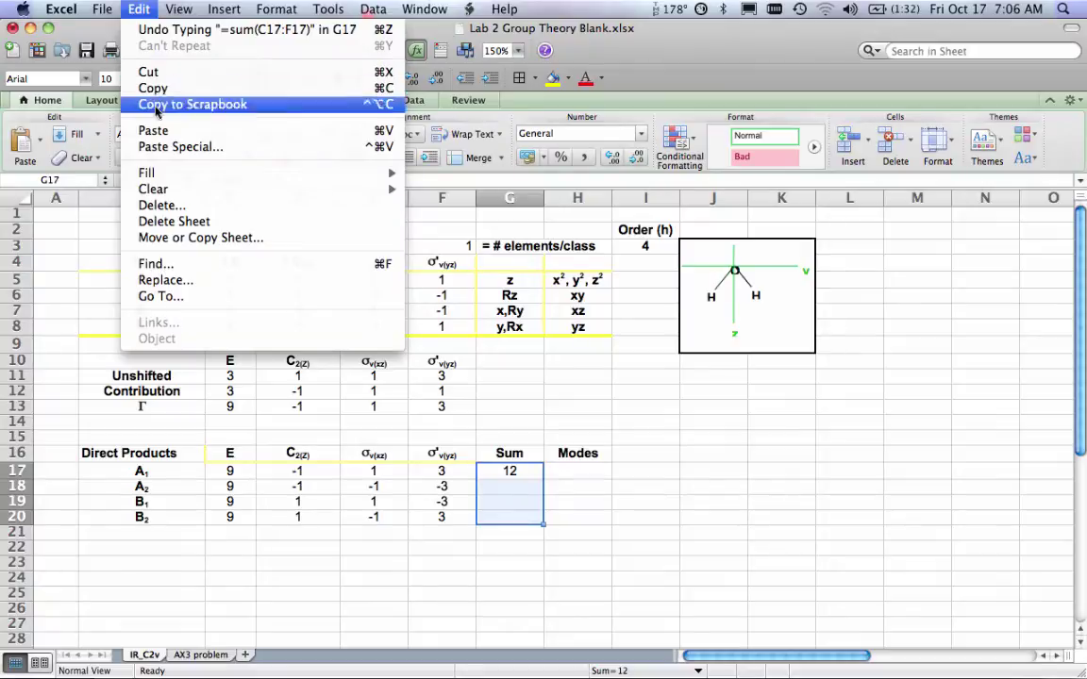
mouse_move(160, 179)
click(443, 174)
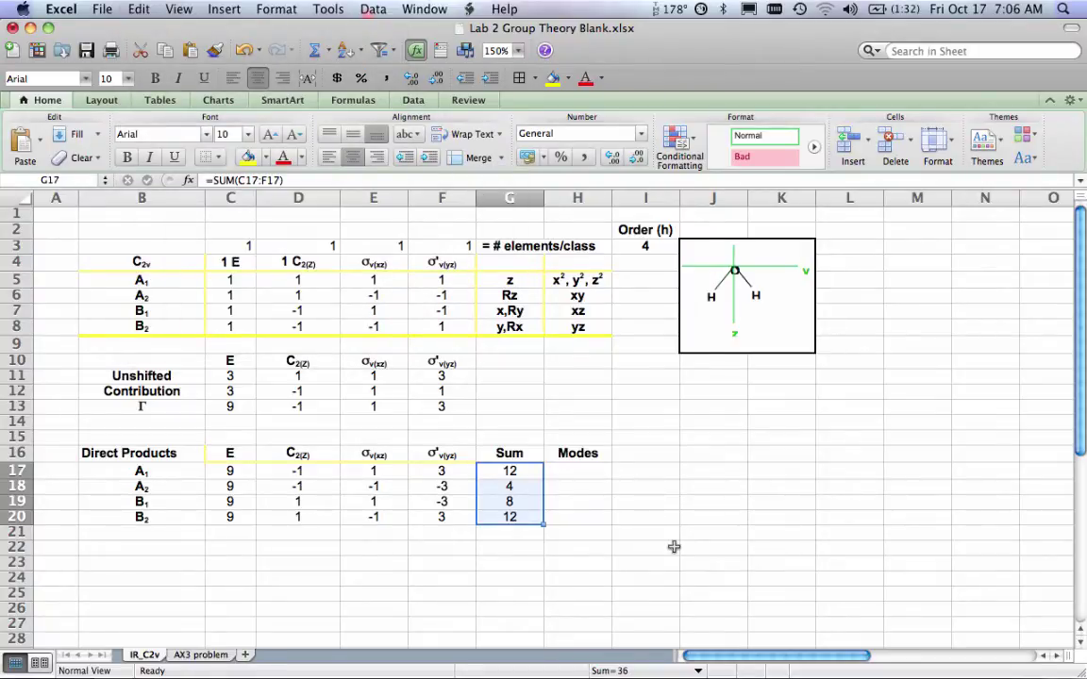
click(662, 485)
drag(528, 471, 527, 518)
drag(231, 376, 471, 378)
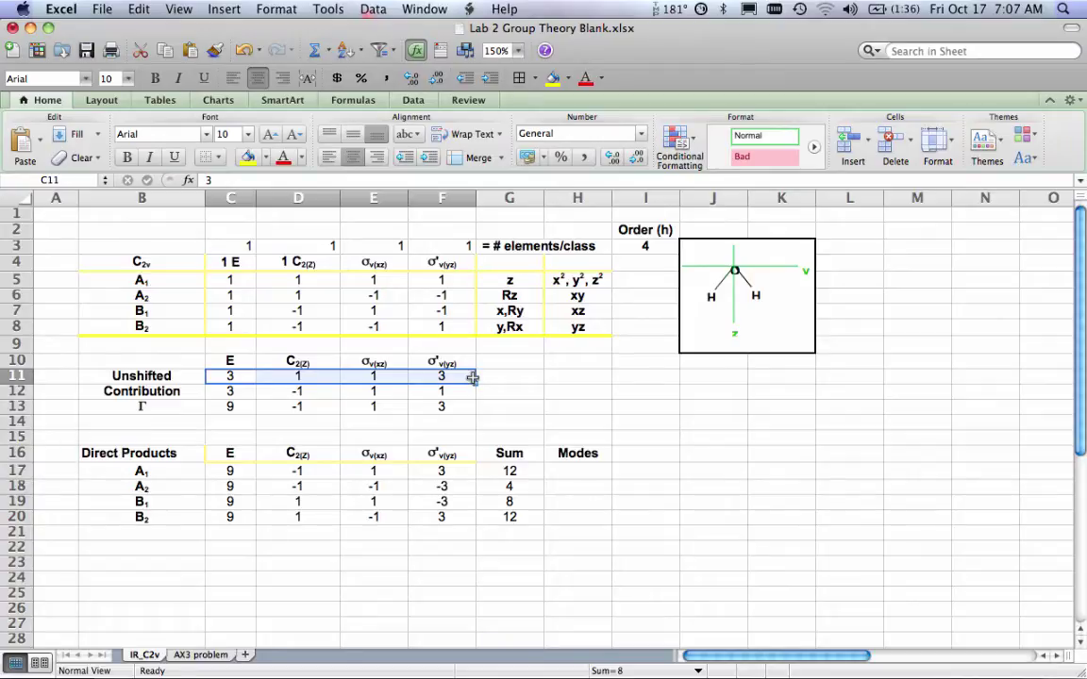
Calculate the A1 modes in H17 by dividing the sum by the group order, using =G17/$I$3
click(595, 474)
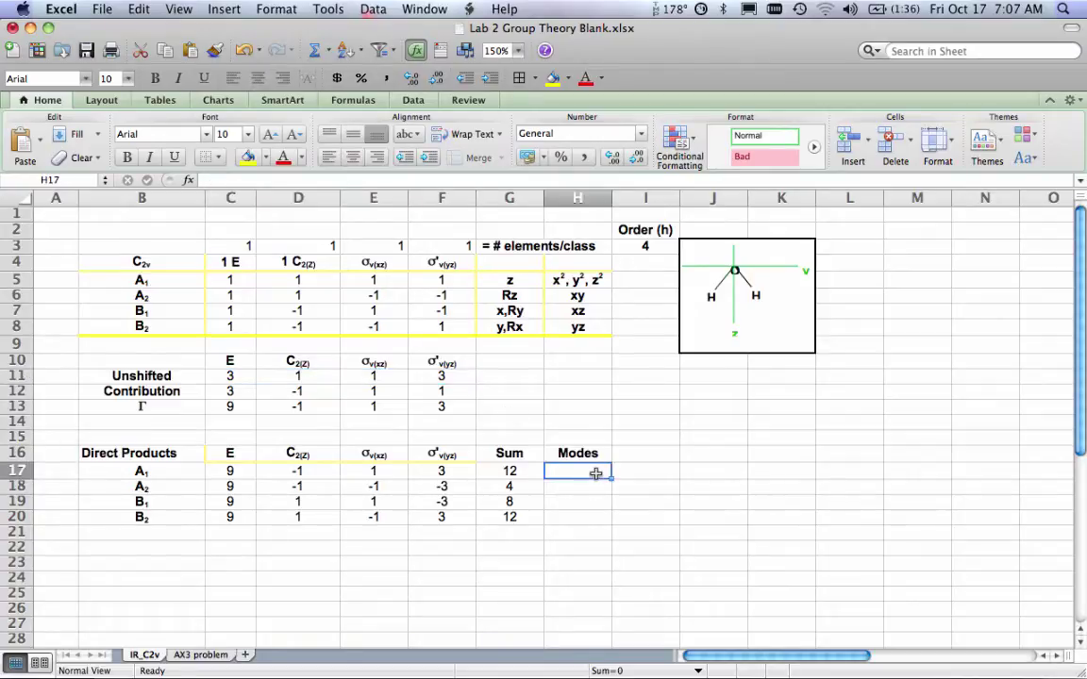
text(=)
click(518, 471)
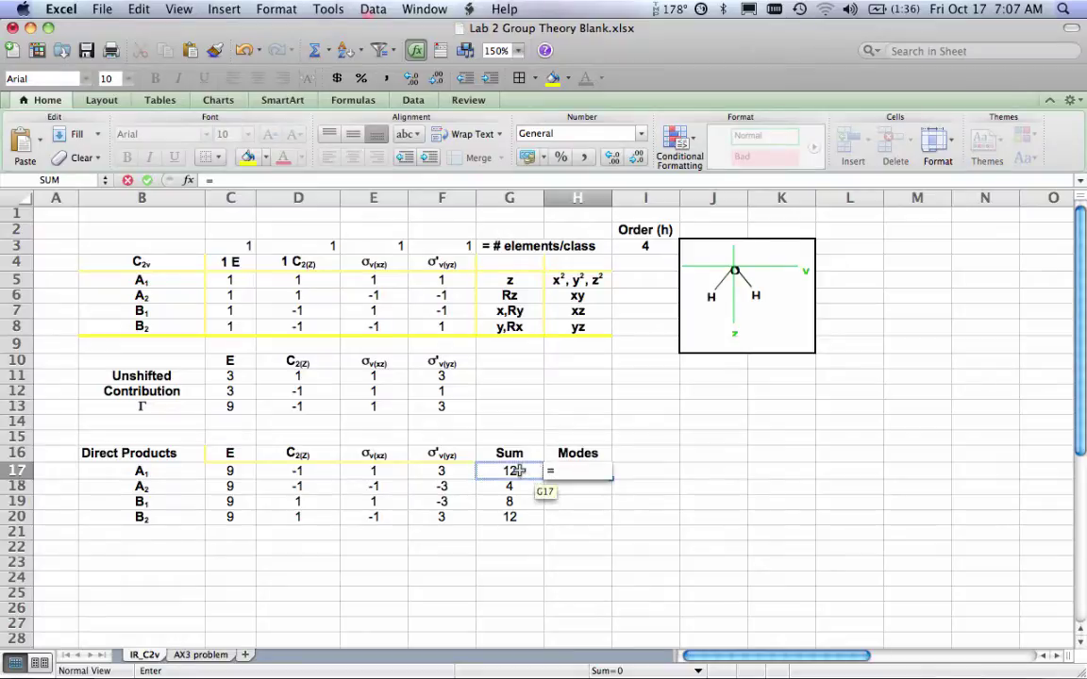
click(518, 471)
text(/)
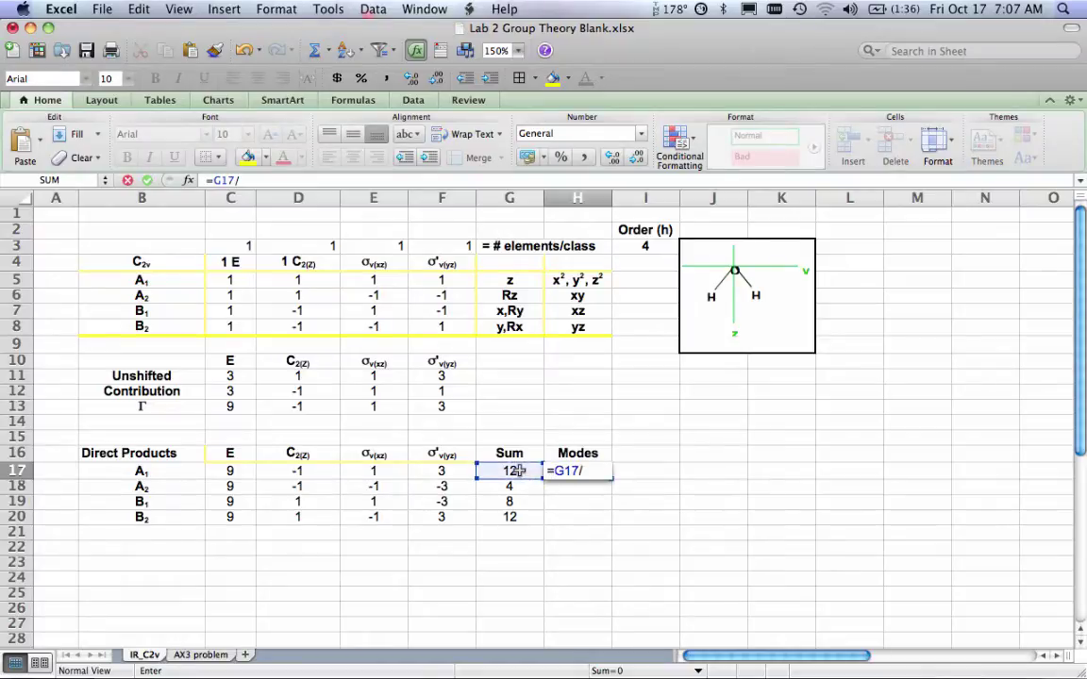
click(649, 246)
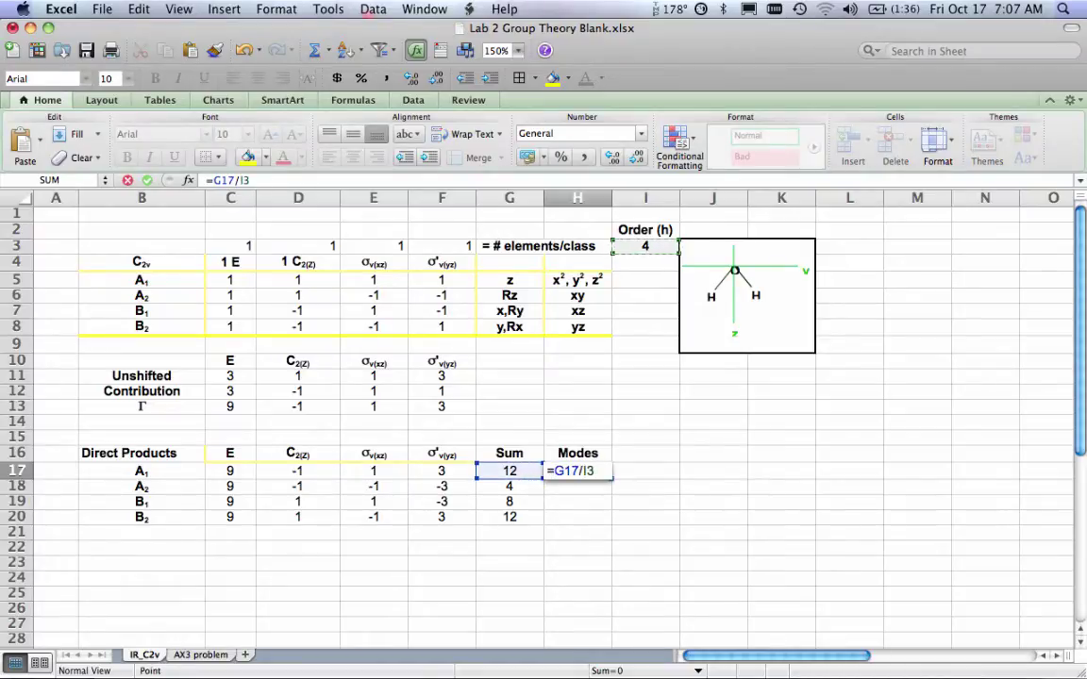
click(243, 179)
text($)
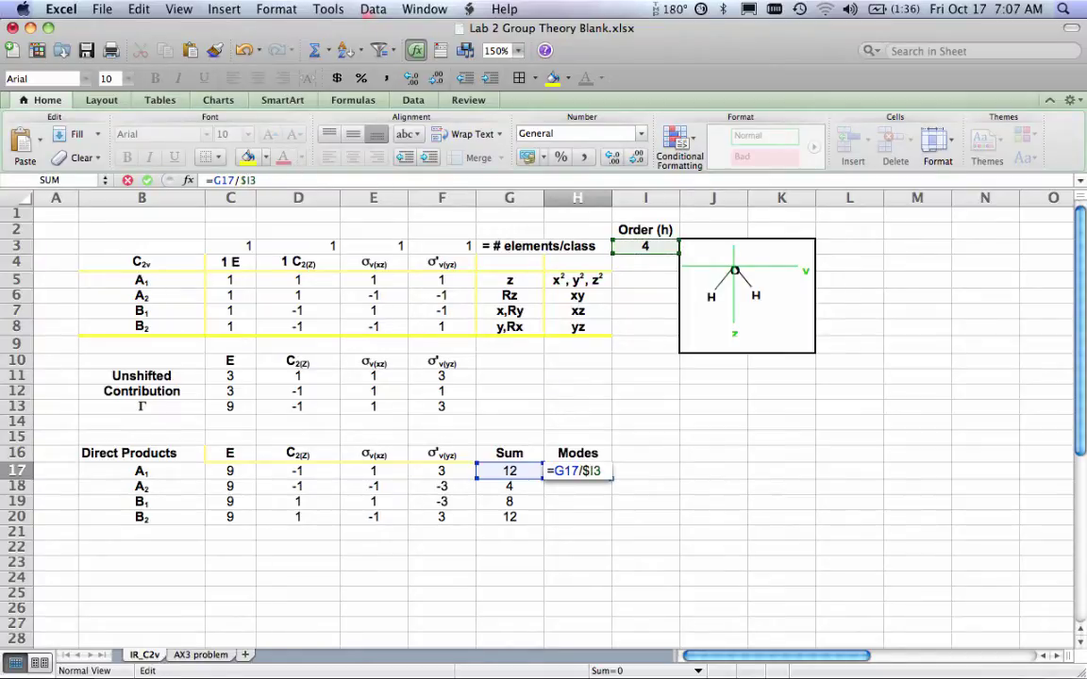
key(Right)
text($)
key(Return)
Fill the Modes formula from H17 down to H20, then deselect the range
drag(571, 472, 562, 512)
click(138, 8)
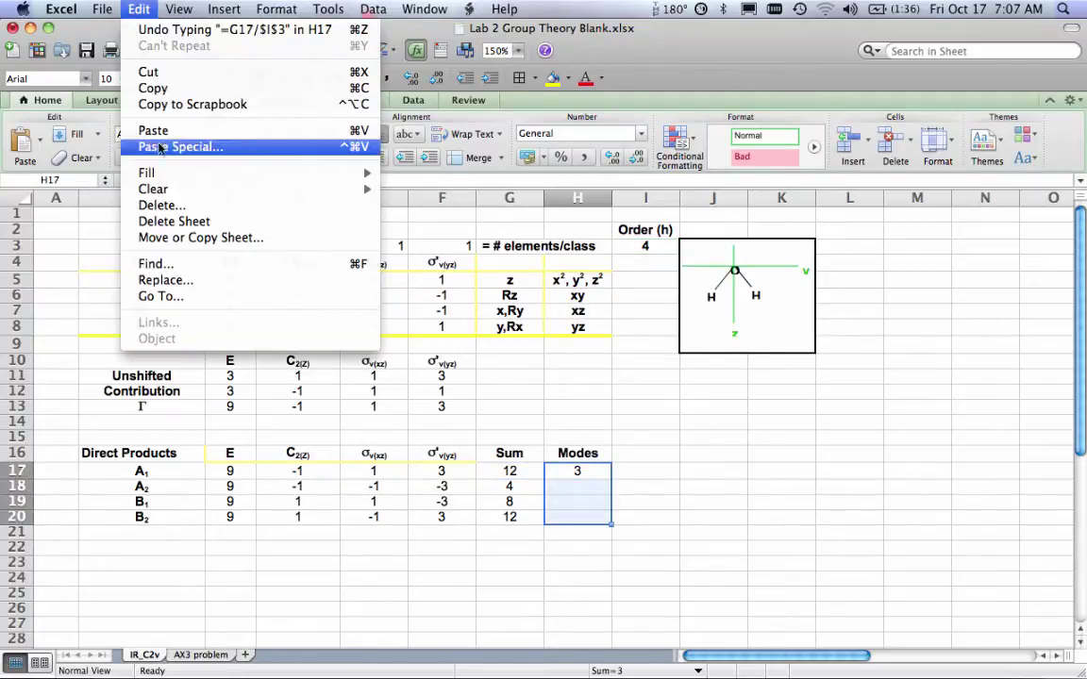
click(412, 173)
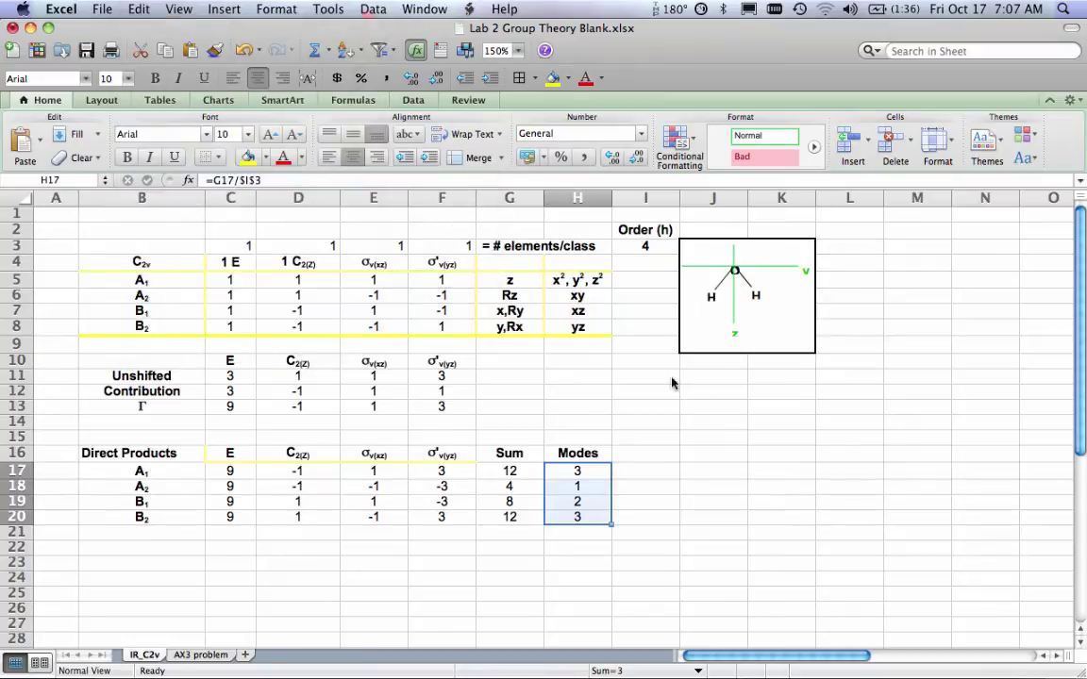
click(766, 502)
Review the modes calculated for A1, A2 and B1 in H17 through H19
click(584, 474)
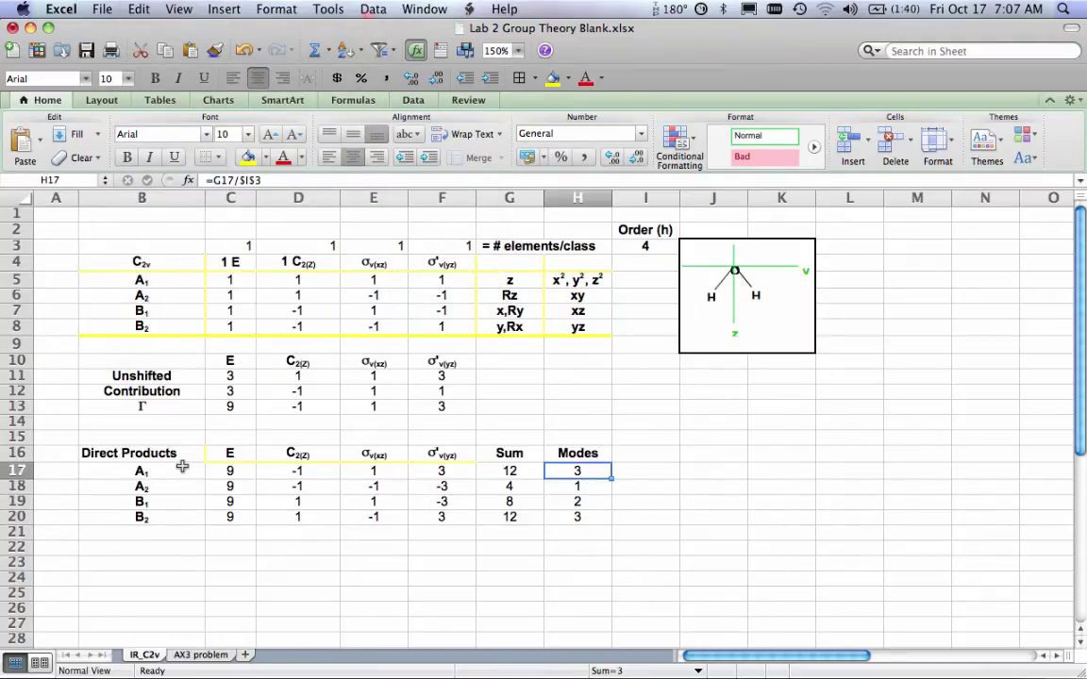
click(582, 483)
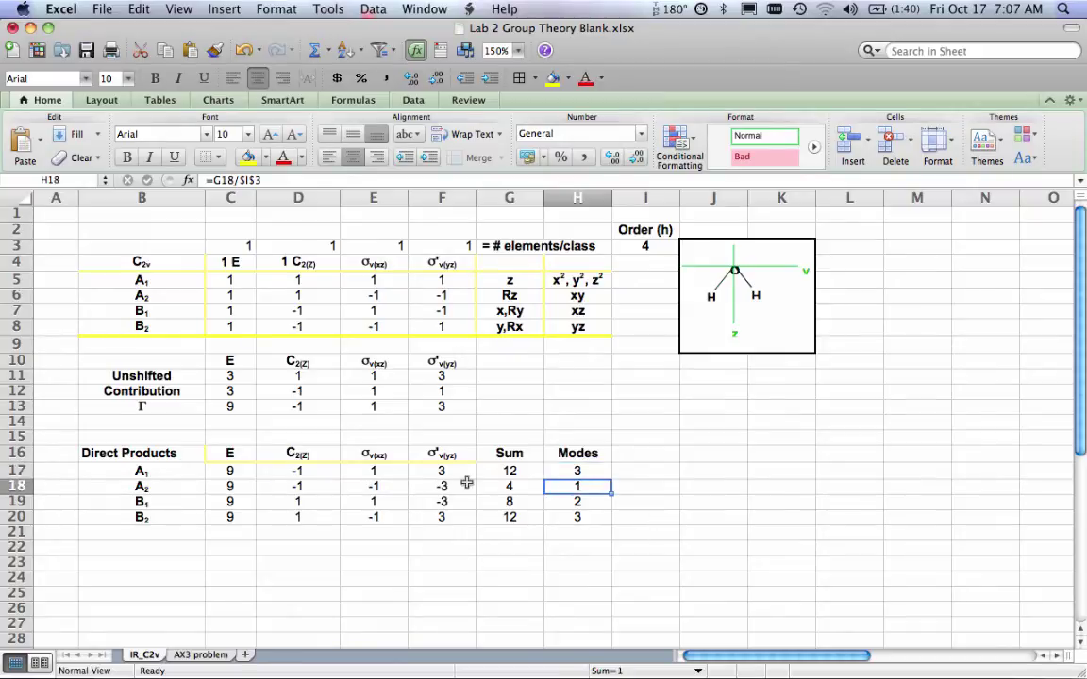
click(600, 506)
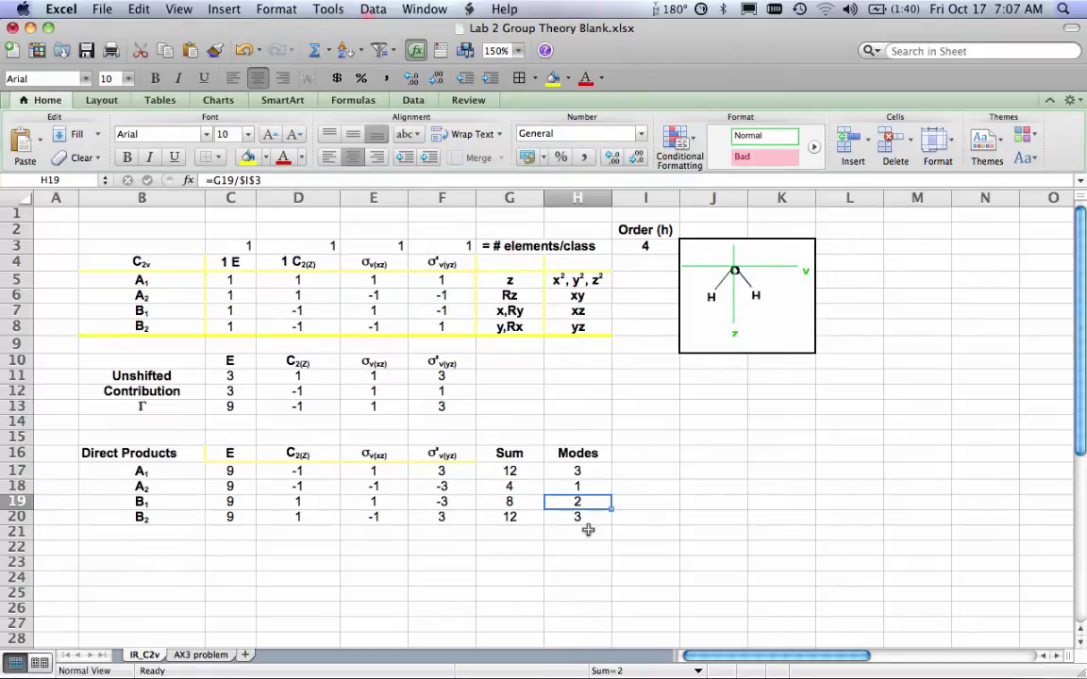
Check the B2 modes in H20, then switch to the Group Theory Short.xlsx workbook
click(598, 517)
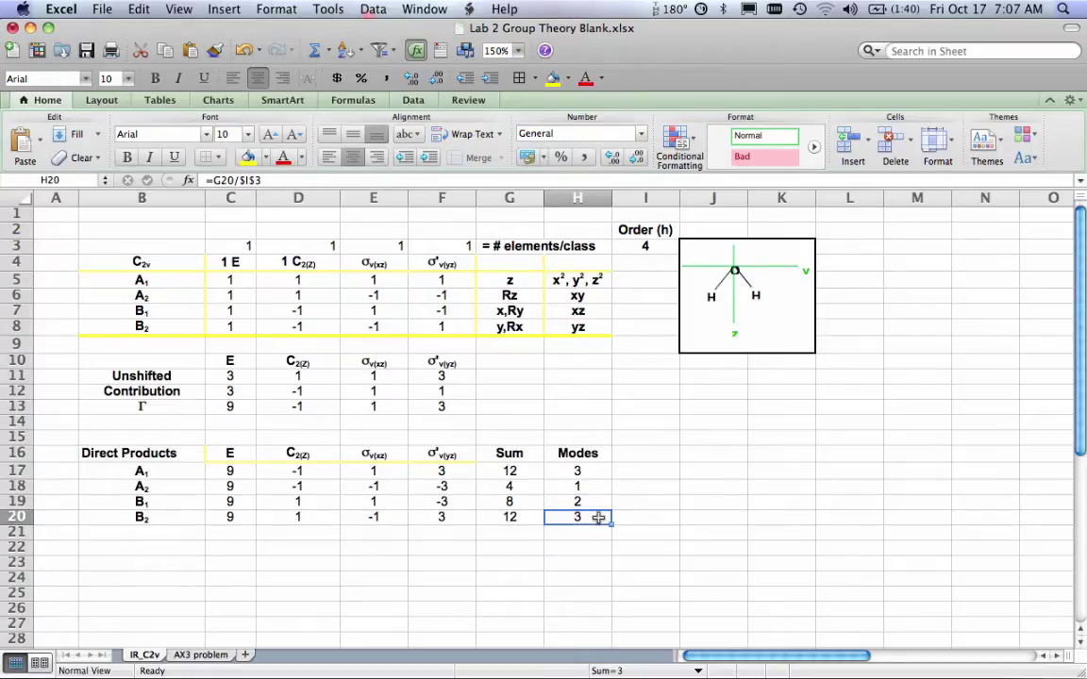
click(168, 549)
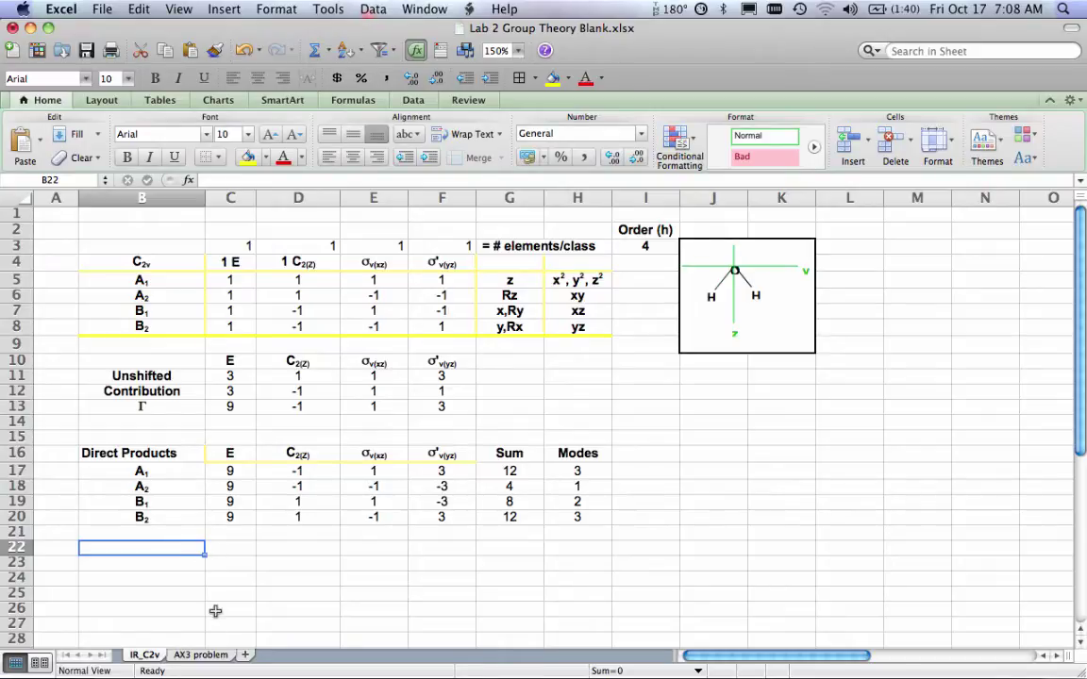
click(426, 8)
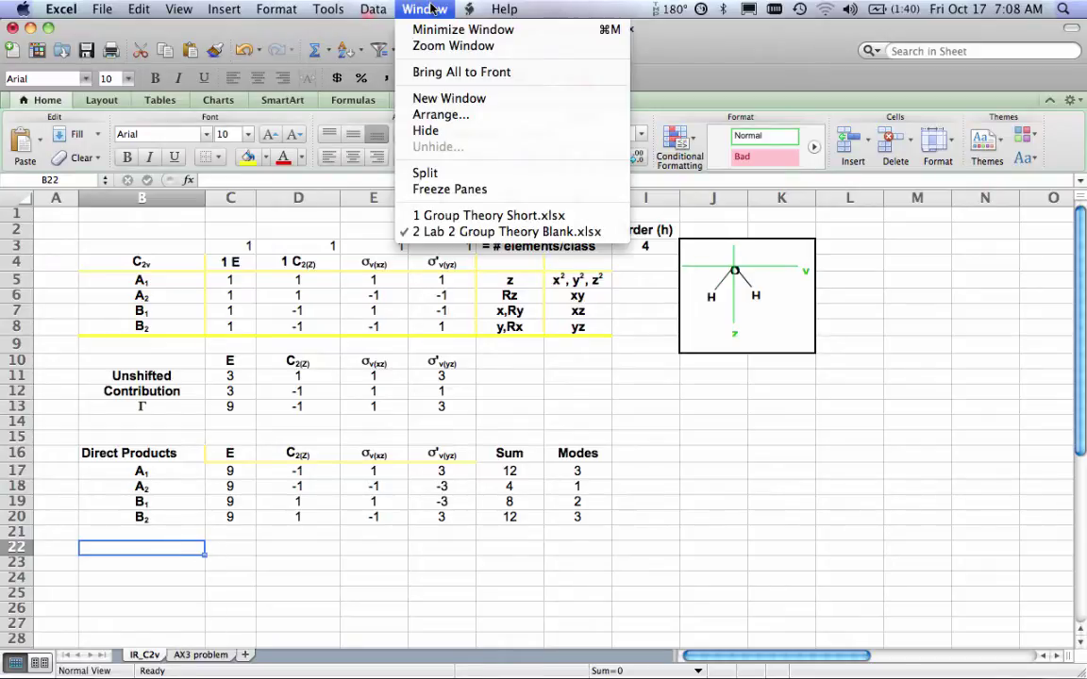
click(474, 216)
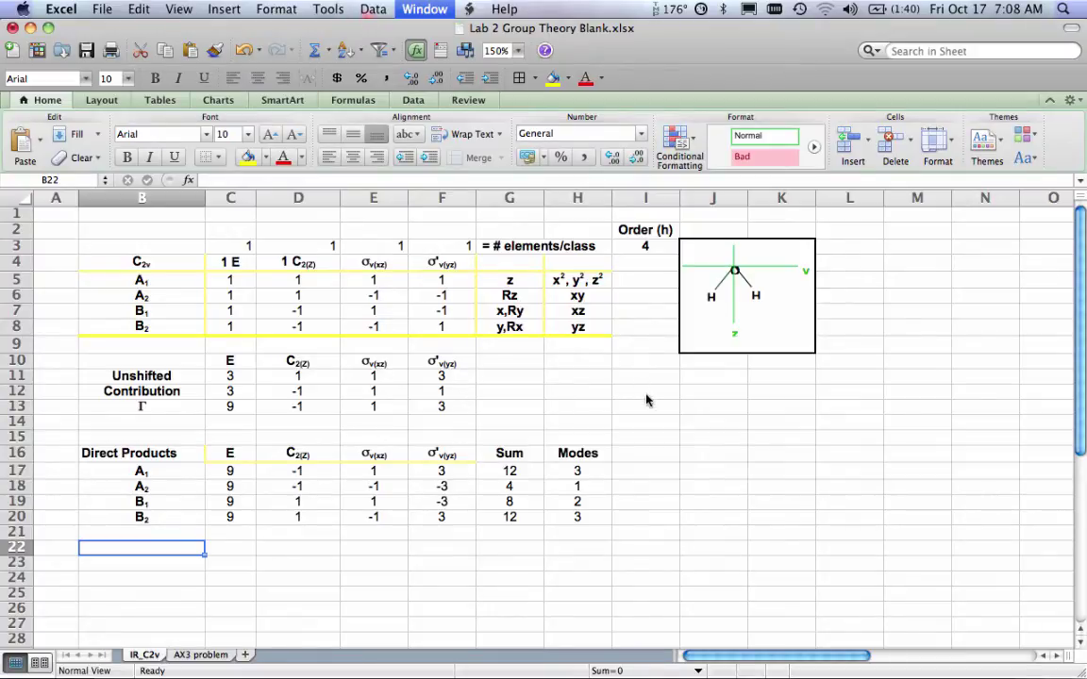
key(super+grave)
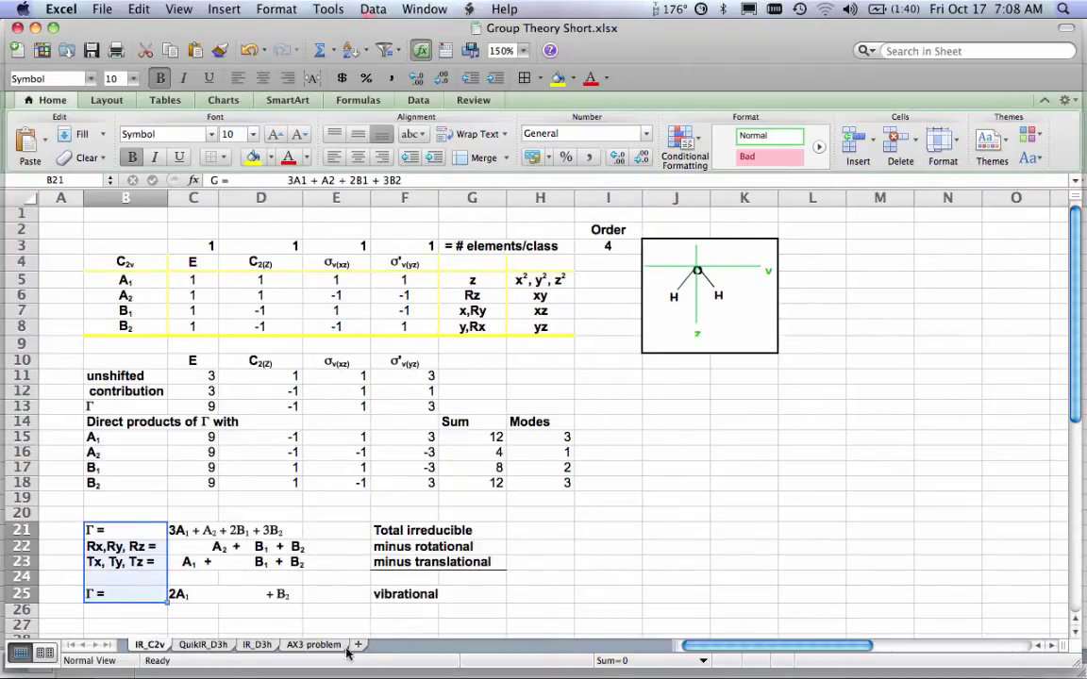
Examine the total irreducible representation in row 21 and the labels for the rotational, translational and vibrational rows below it
click(156, 530)
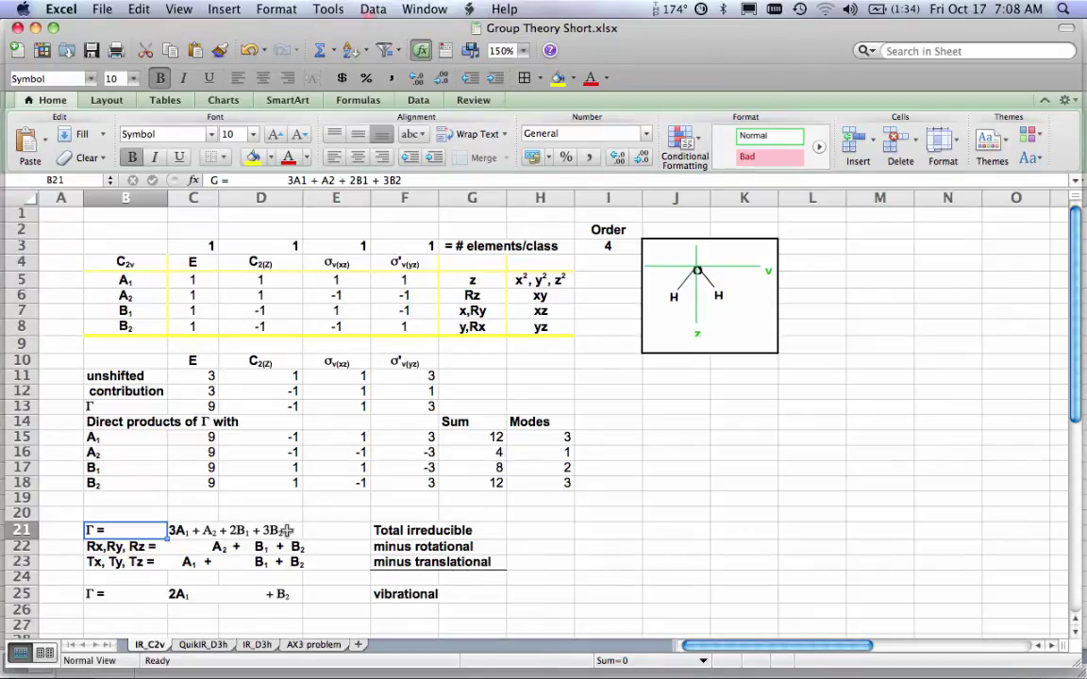
click(382, 531)
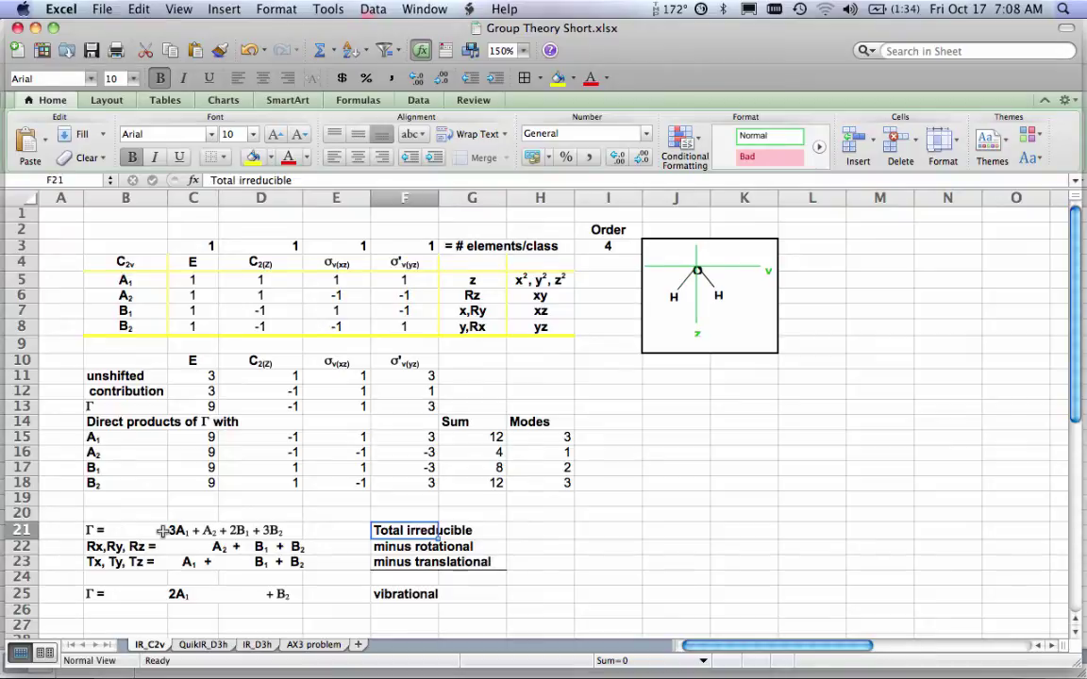
click(102, 531)
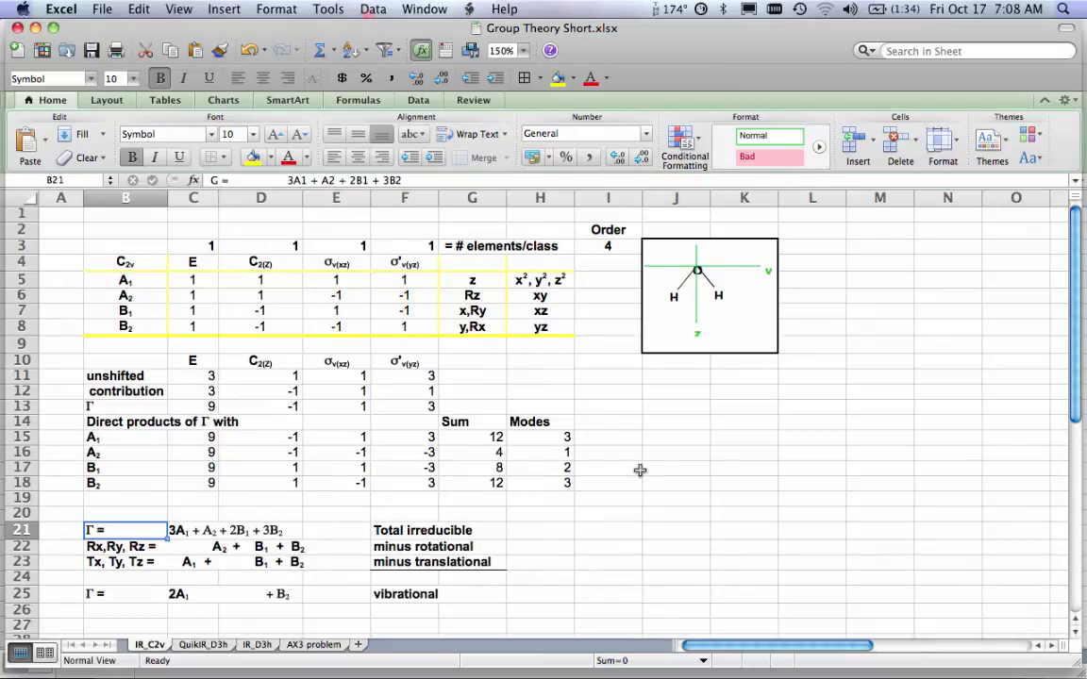
click(497, 547)
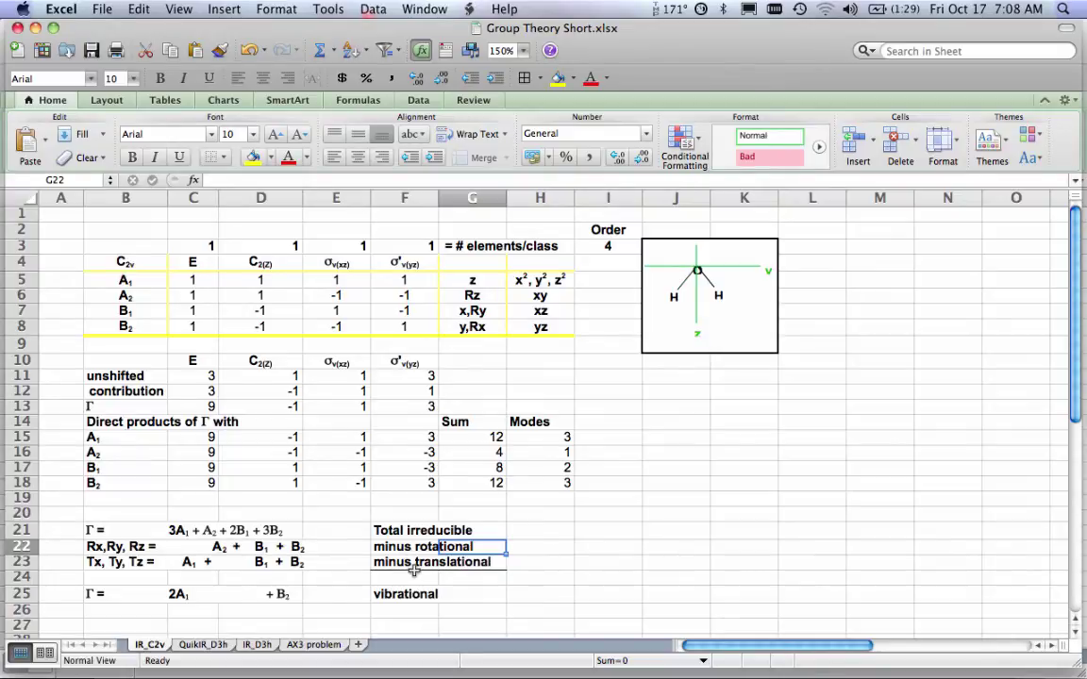
click(436, 591)
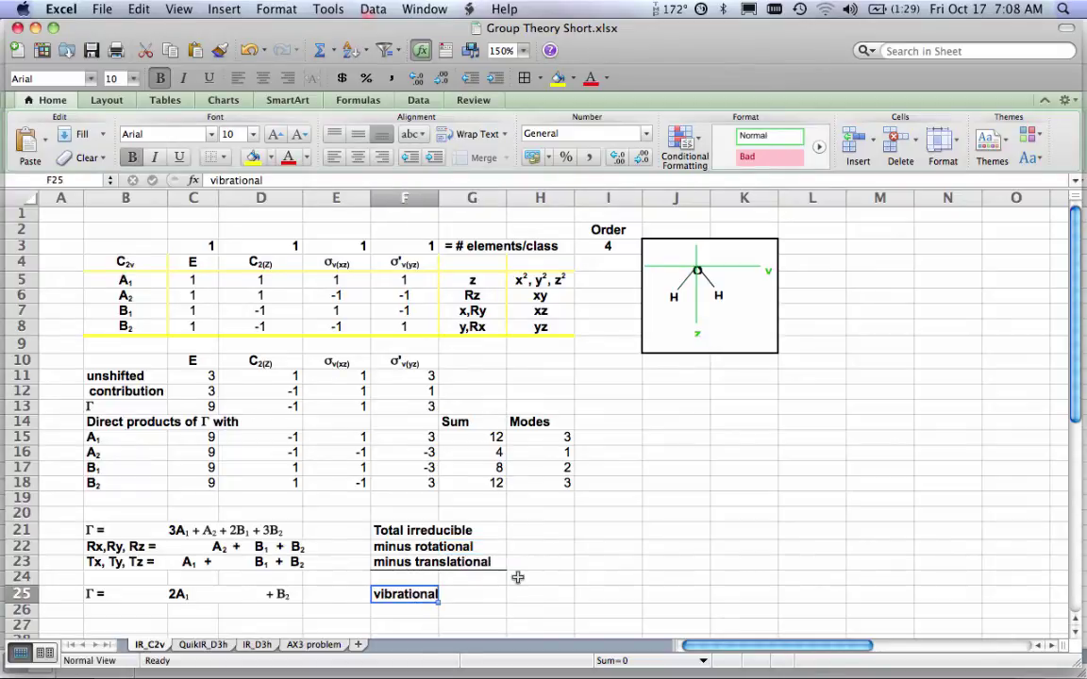
Match the rotations Rz, Ry and Rx in G6 through G8 to their irreducible representations and compare them with row 22
click(478, 298)
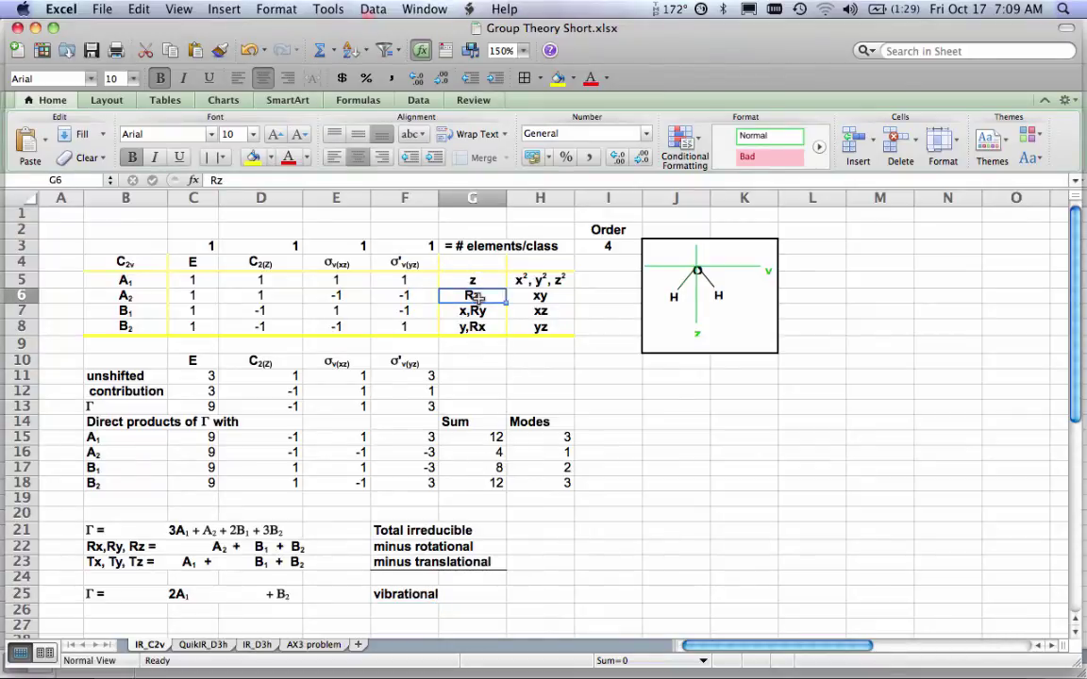
click(495, 312)
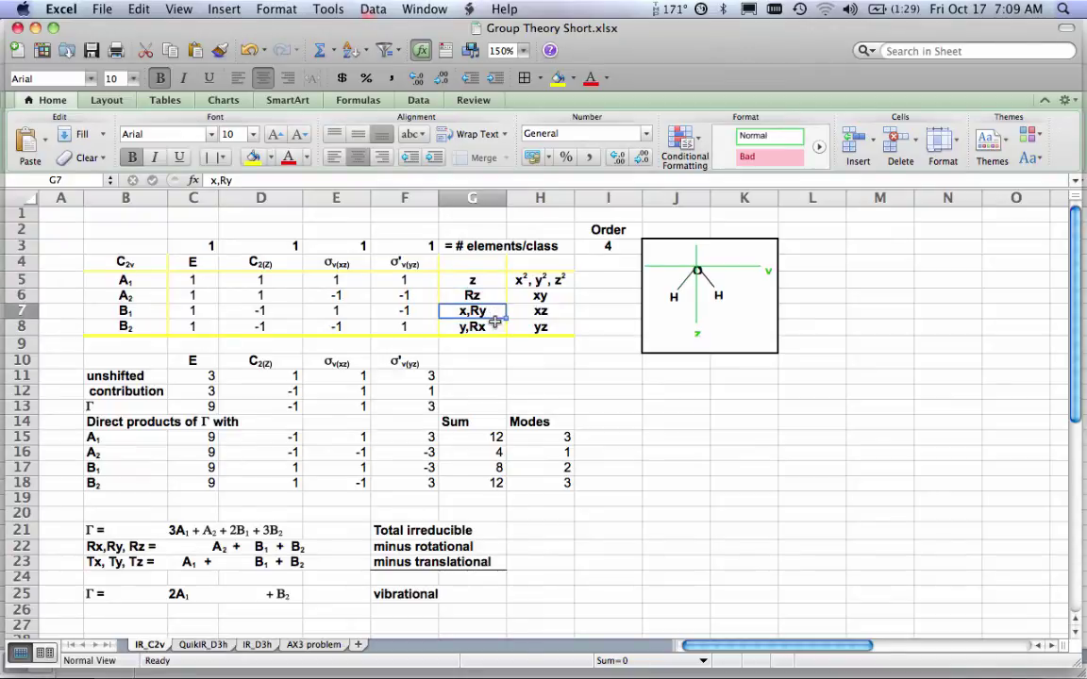
click(492, 325)
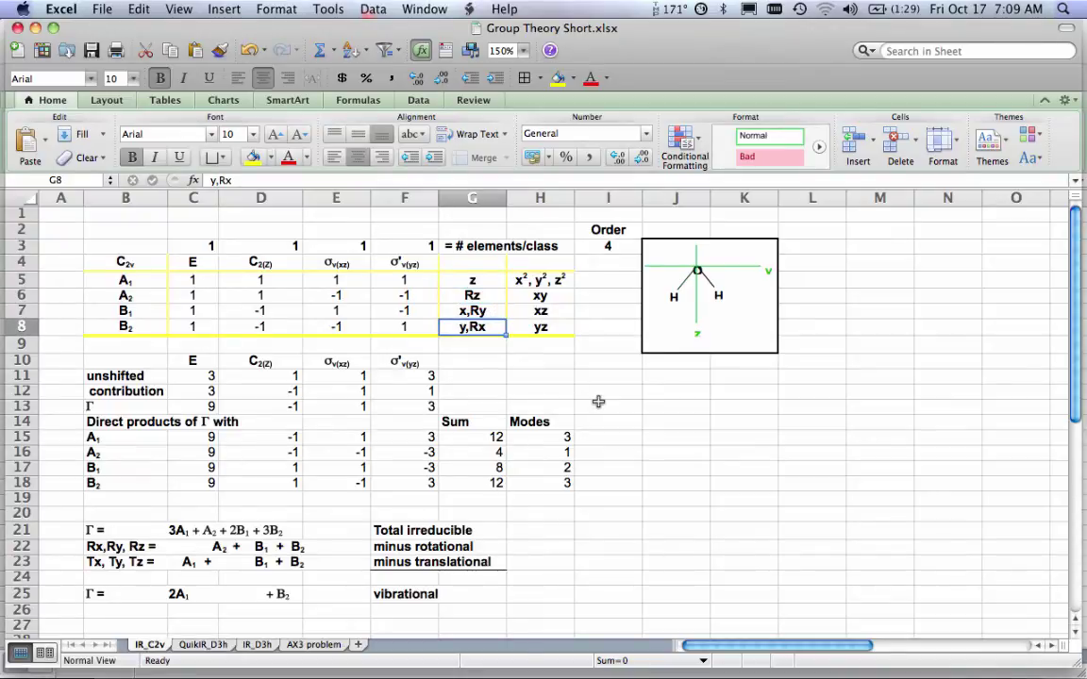
click(483, 294)
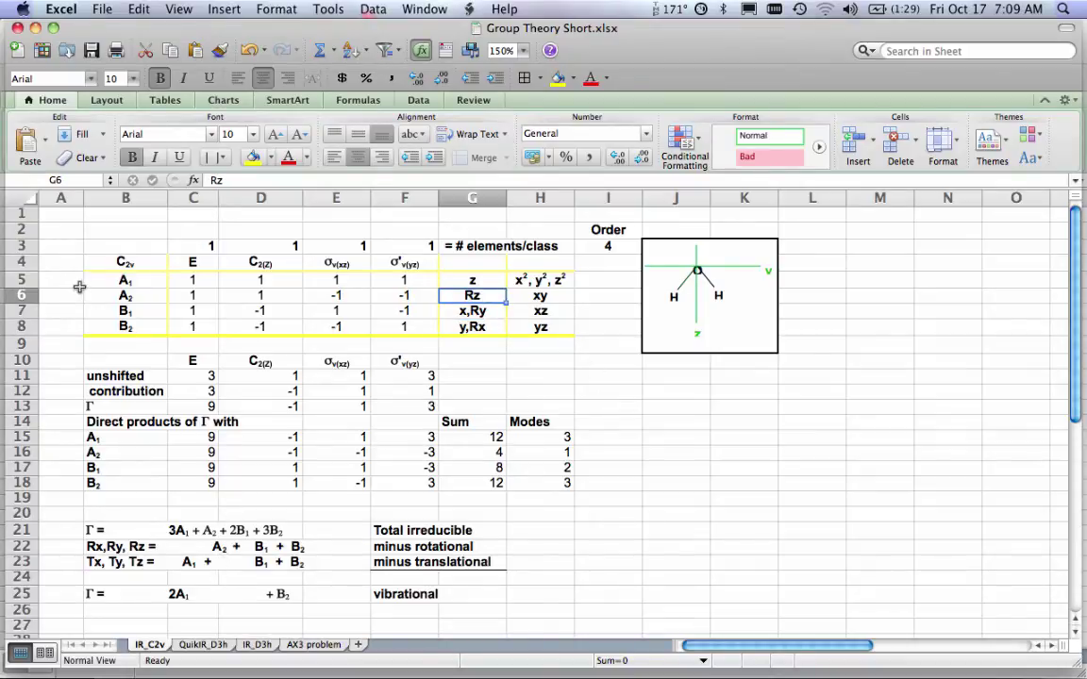
click(133, 298)
click(471, 311)
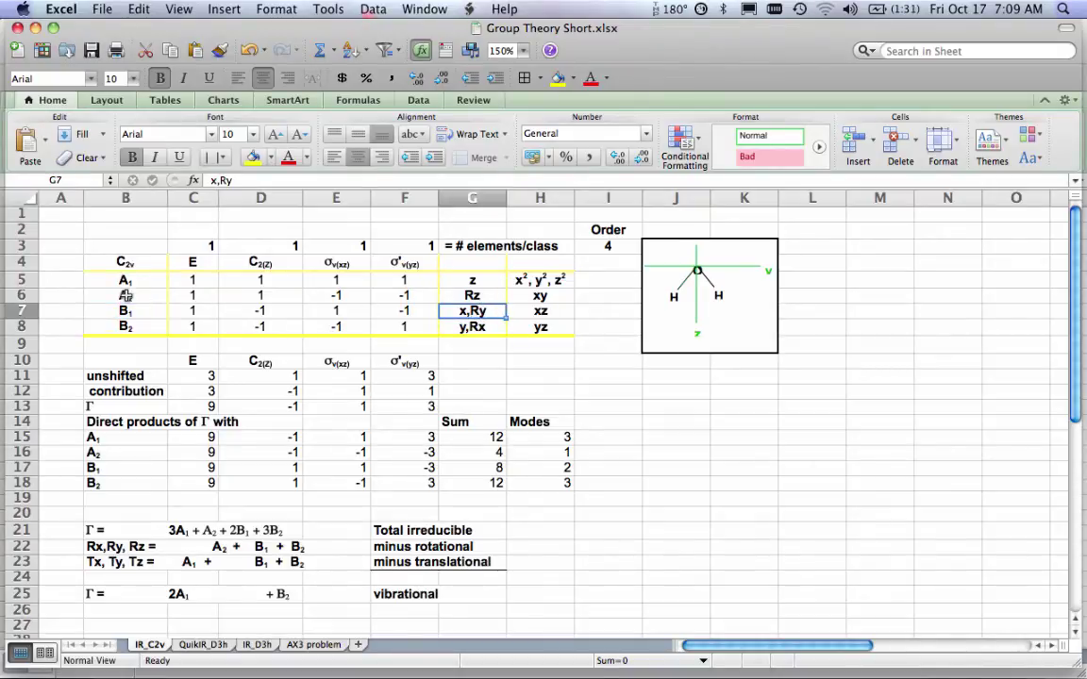
click(130, 327)
click(457, 326)
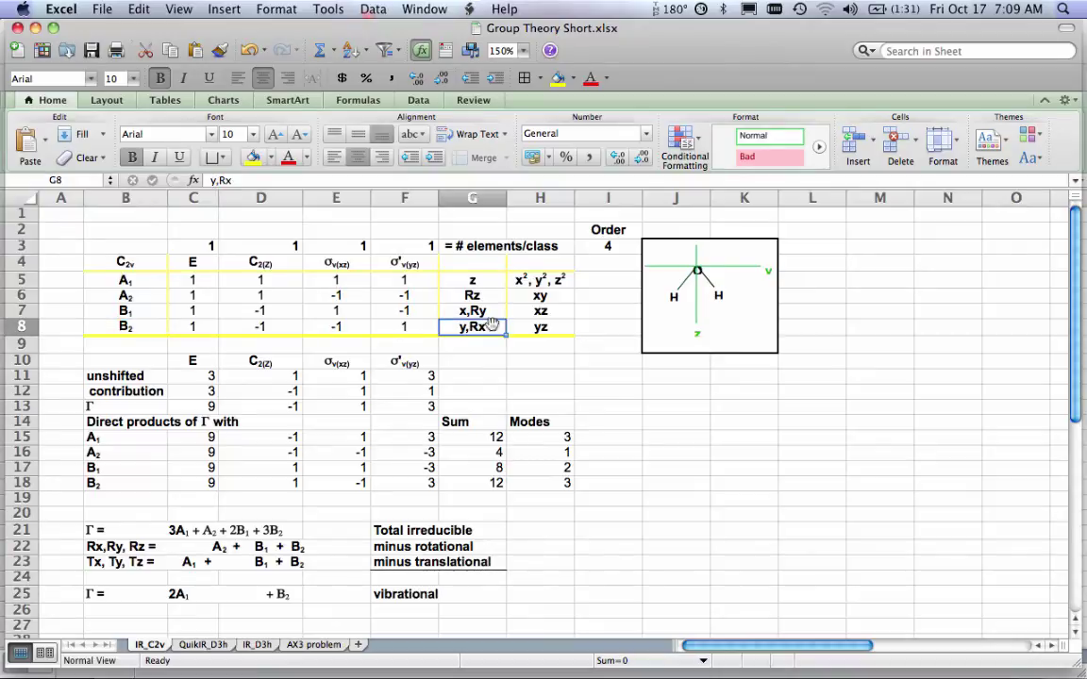
drag(206, 547, 292, 546)
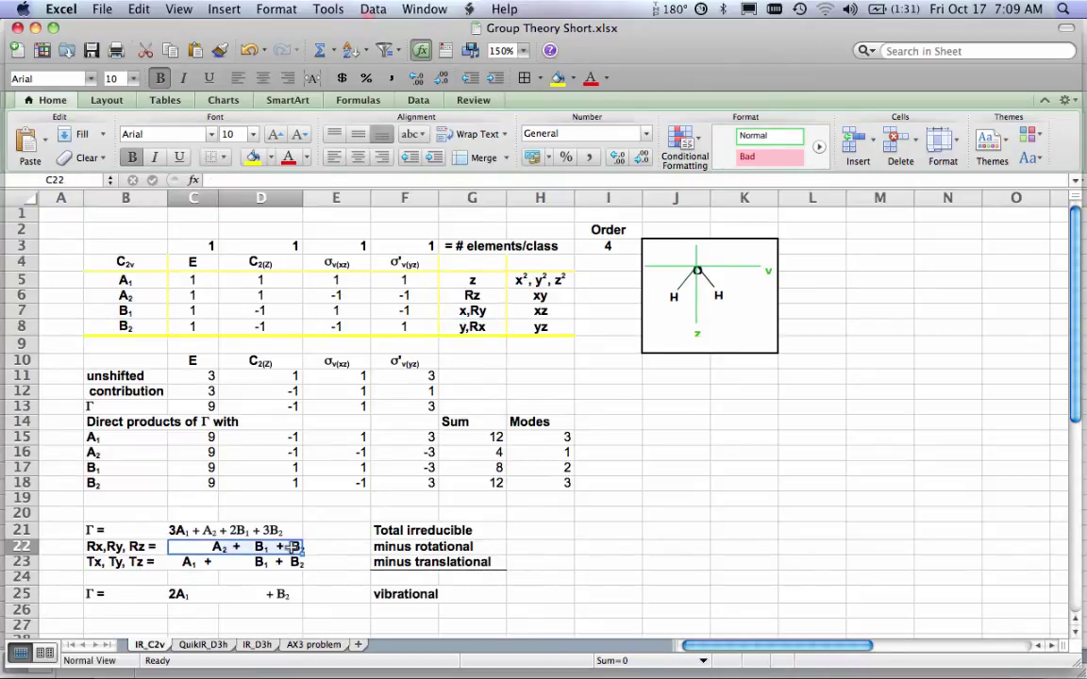
click(612, 505)
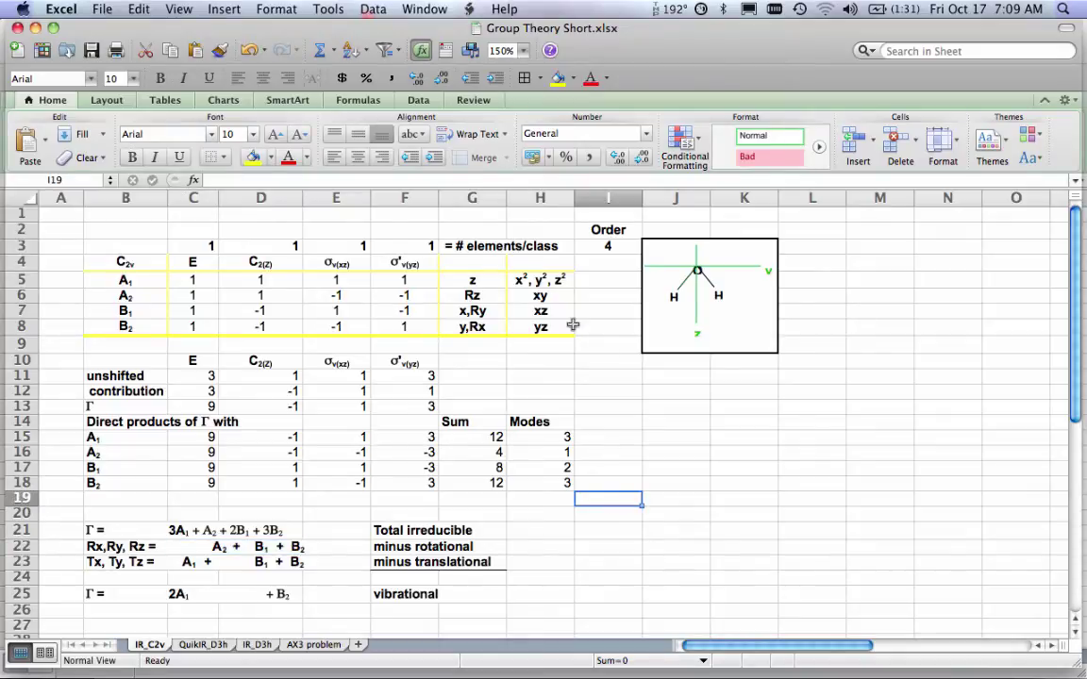
Match the translations z, x and y in column G to their irreducible representations and compare them with row 23
click(475, 281)
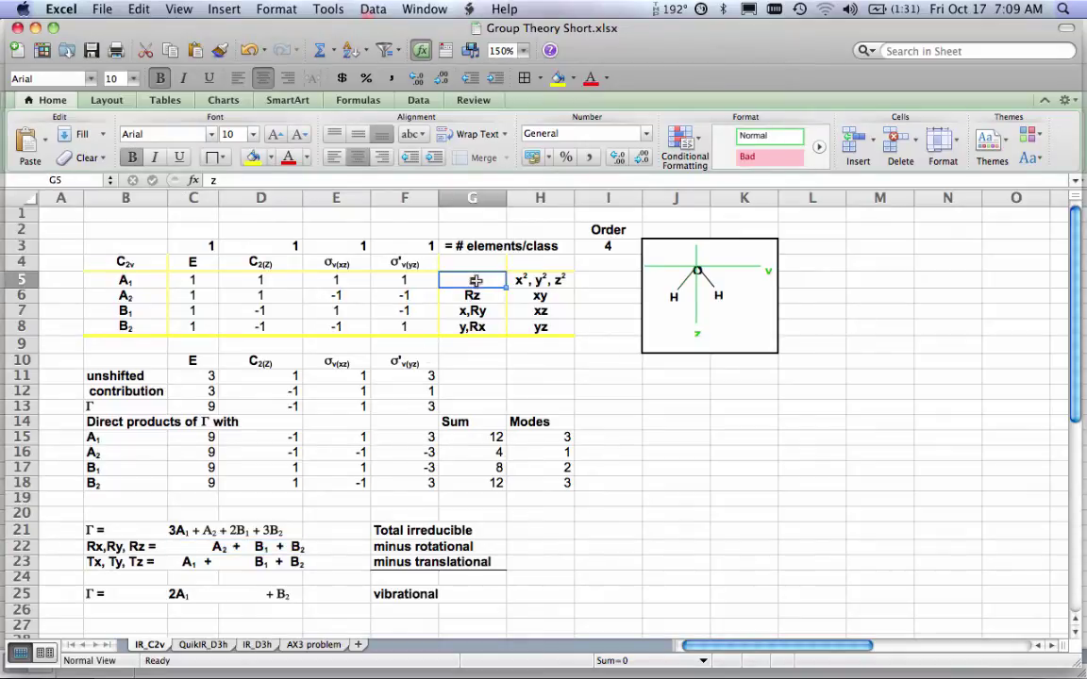
click(479, 312)
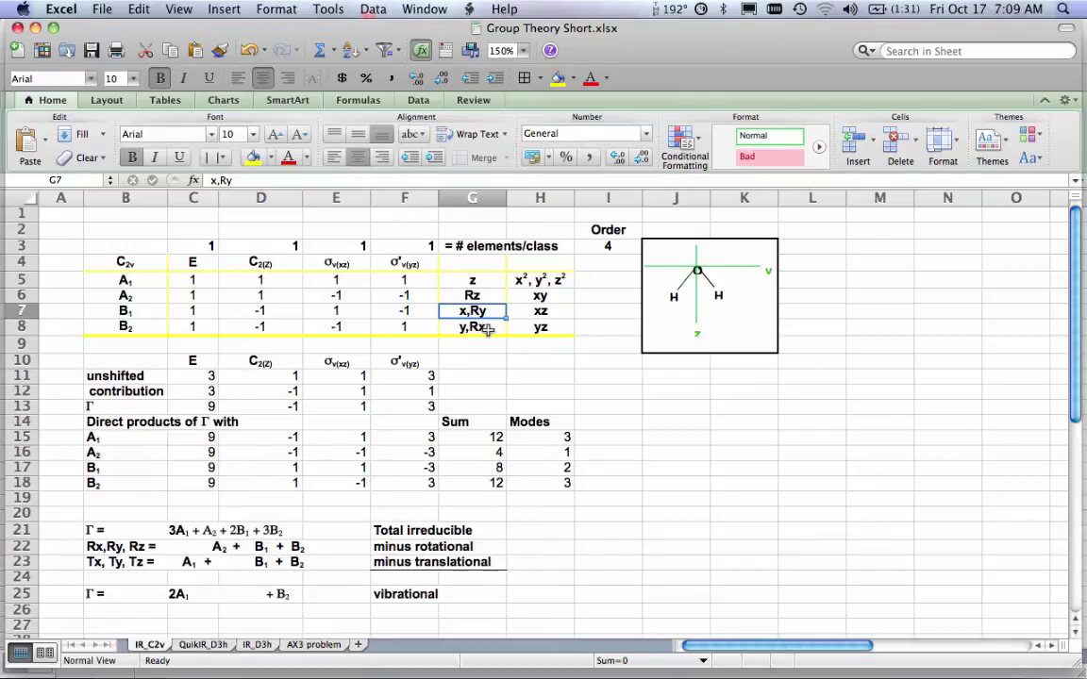
click(486, 328)
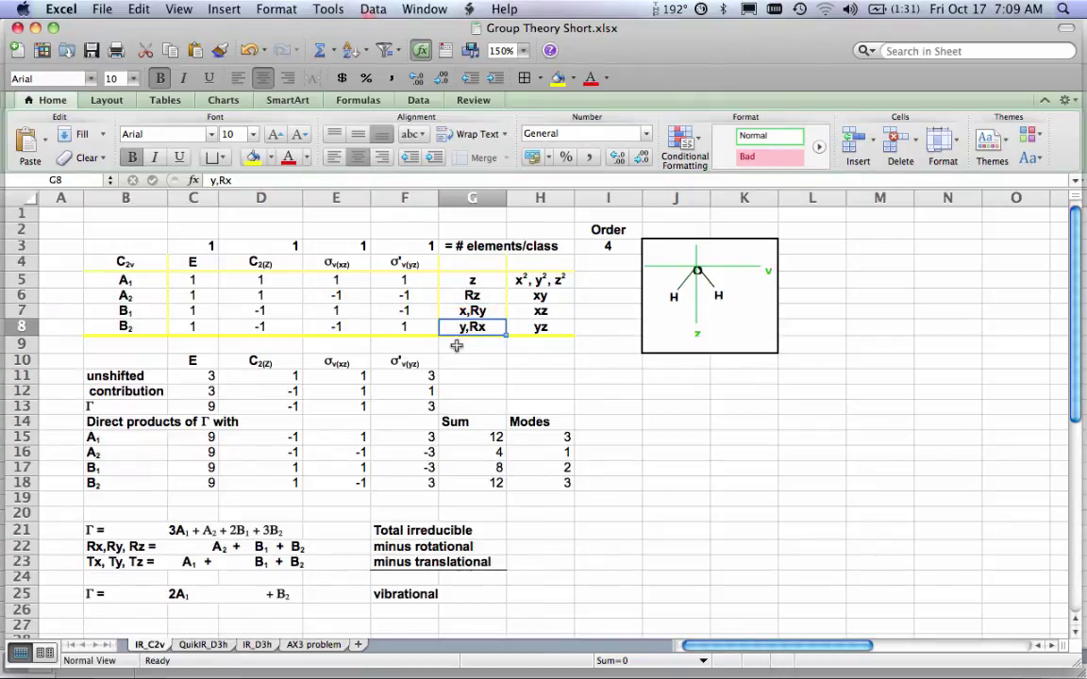
click(472, 282)
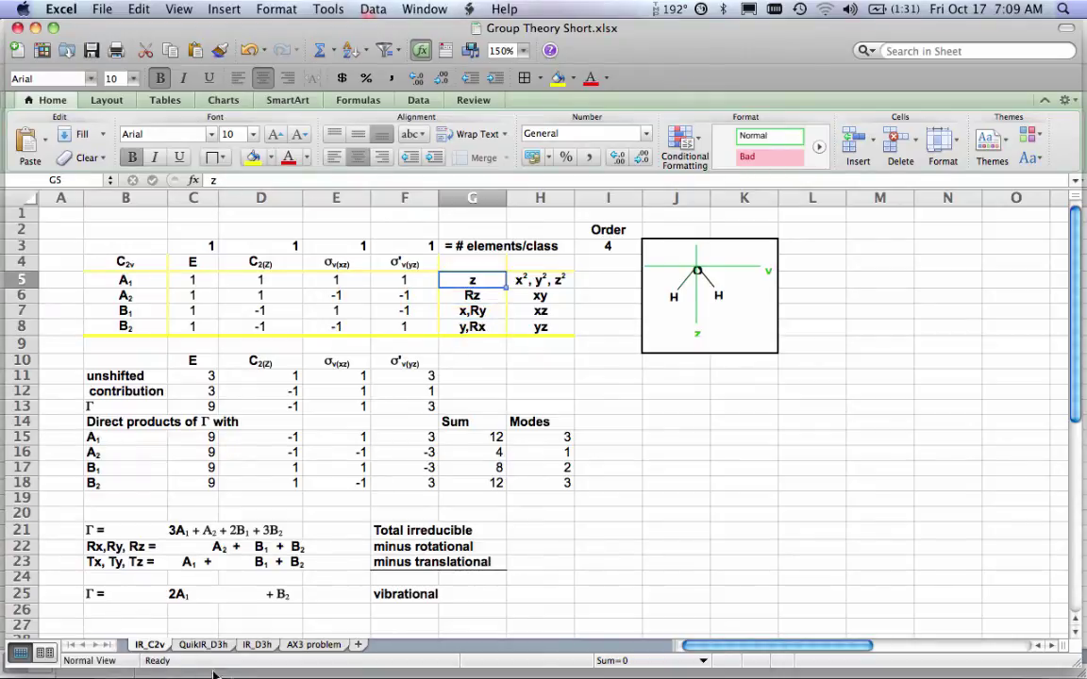
click(489, 311)
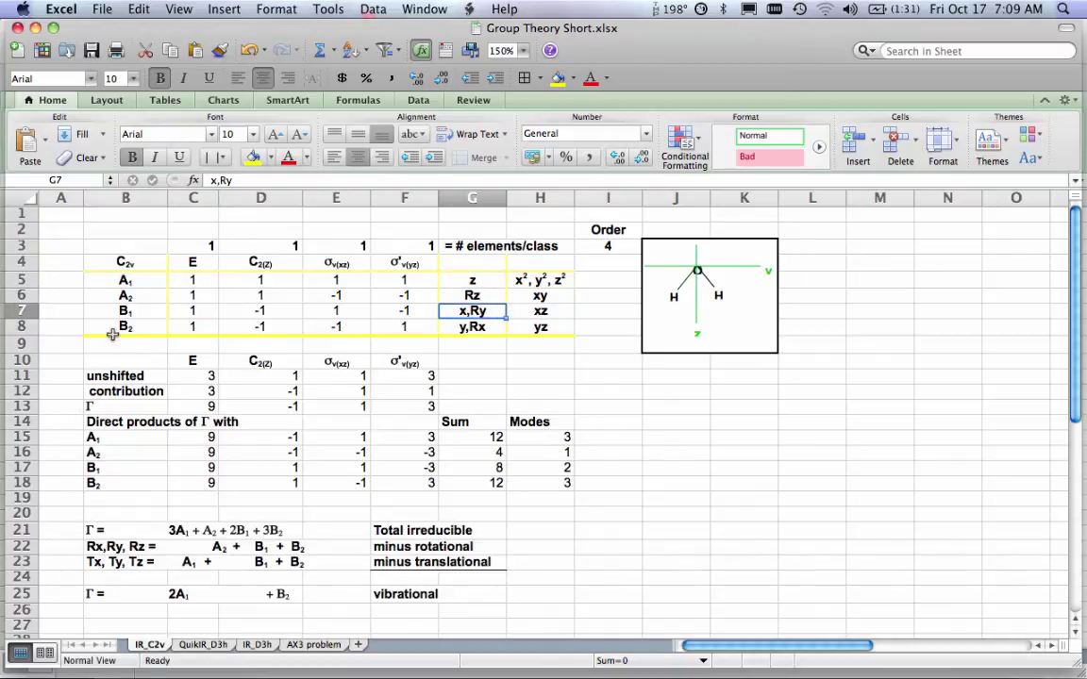
click(474, 326)
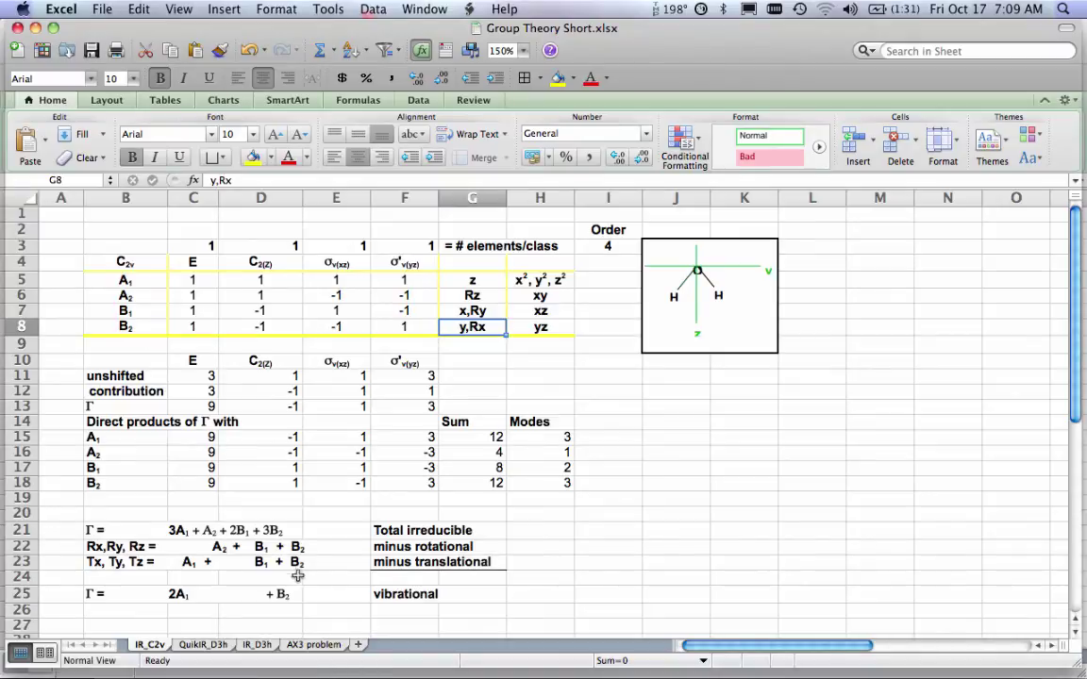
drag(200, 562, 288, 572)
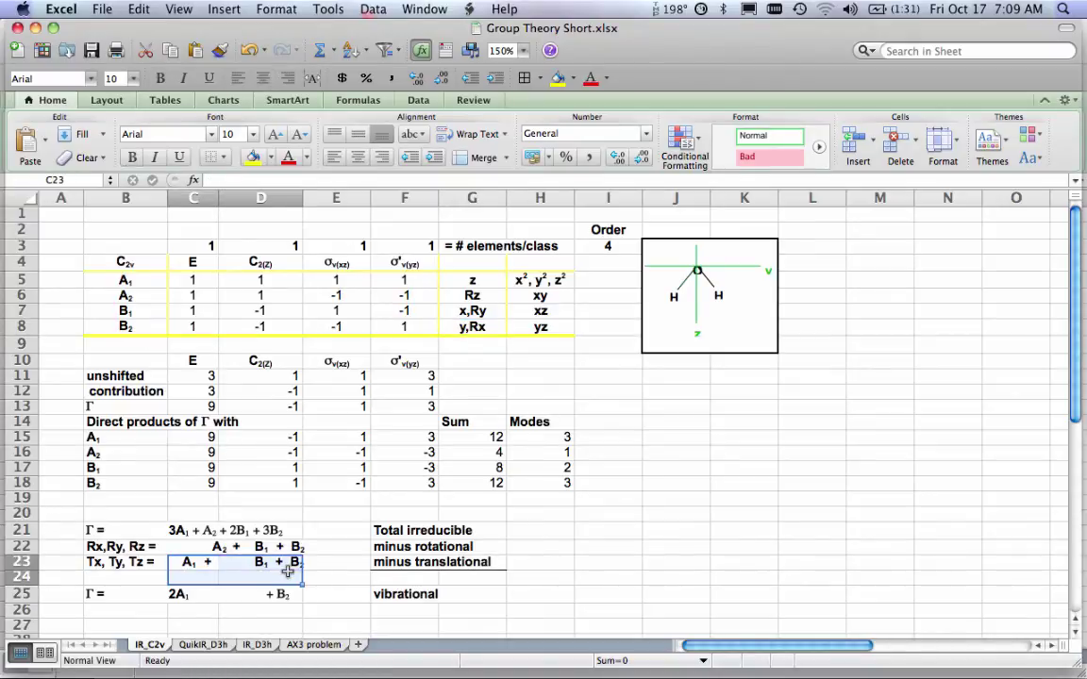
click(287, 572)
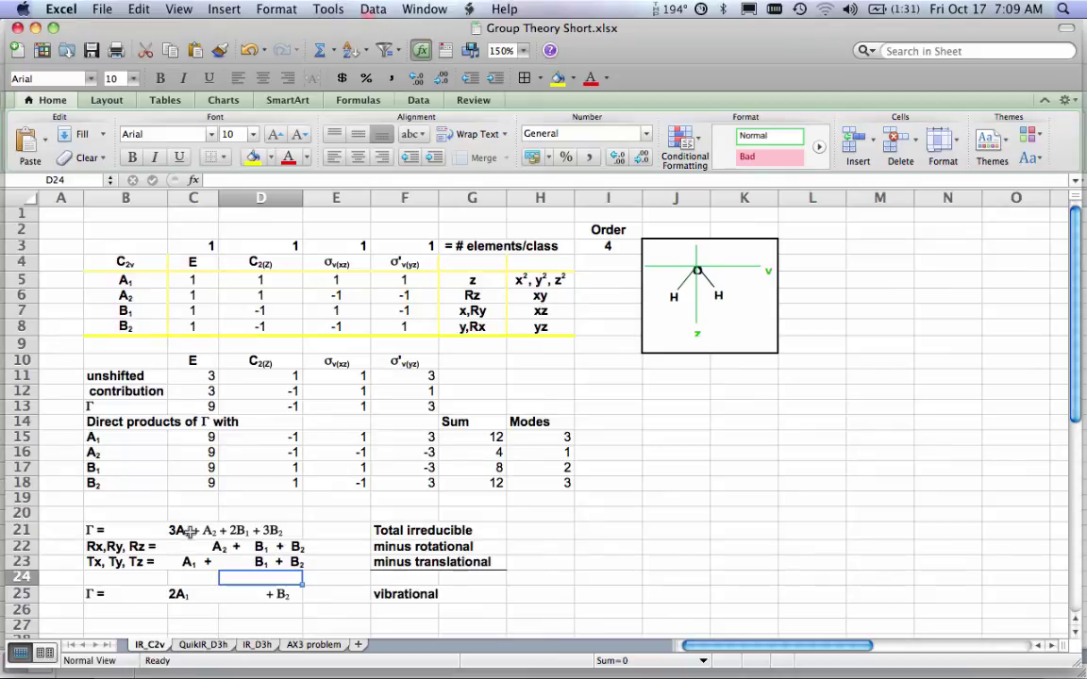
Trace the subtraction of the rotational and translational terms from the total Γ in rows 21 through 25
click(189, 563)
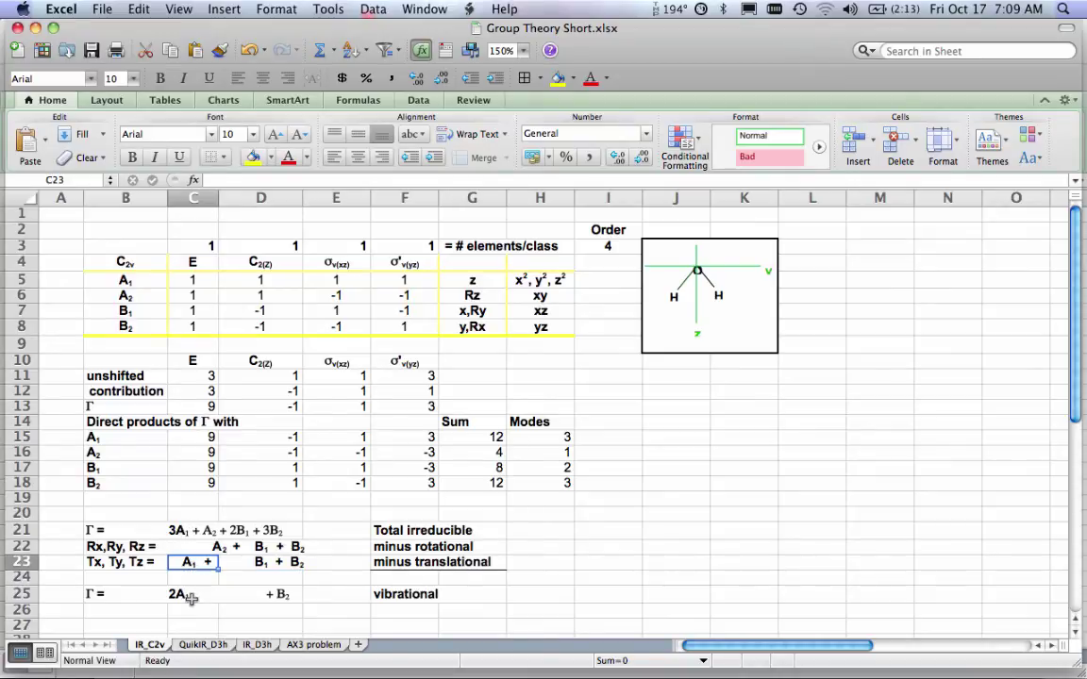
click(189, 596)
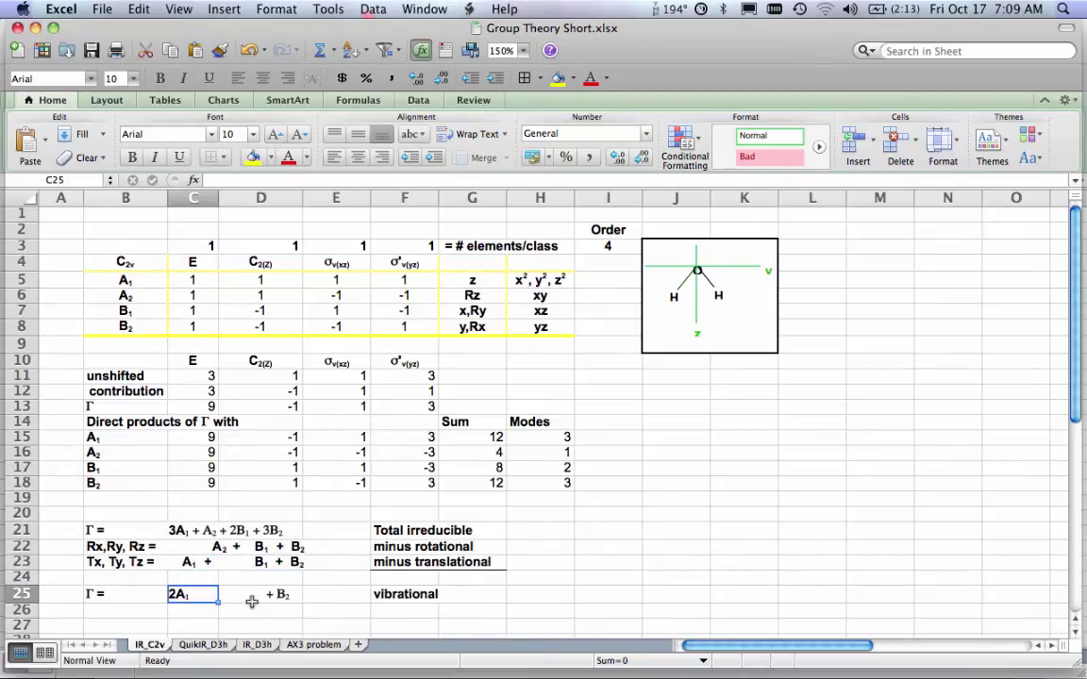
click(209, 532)
click(220, 547)
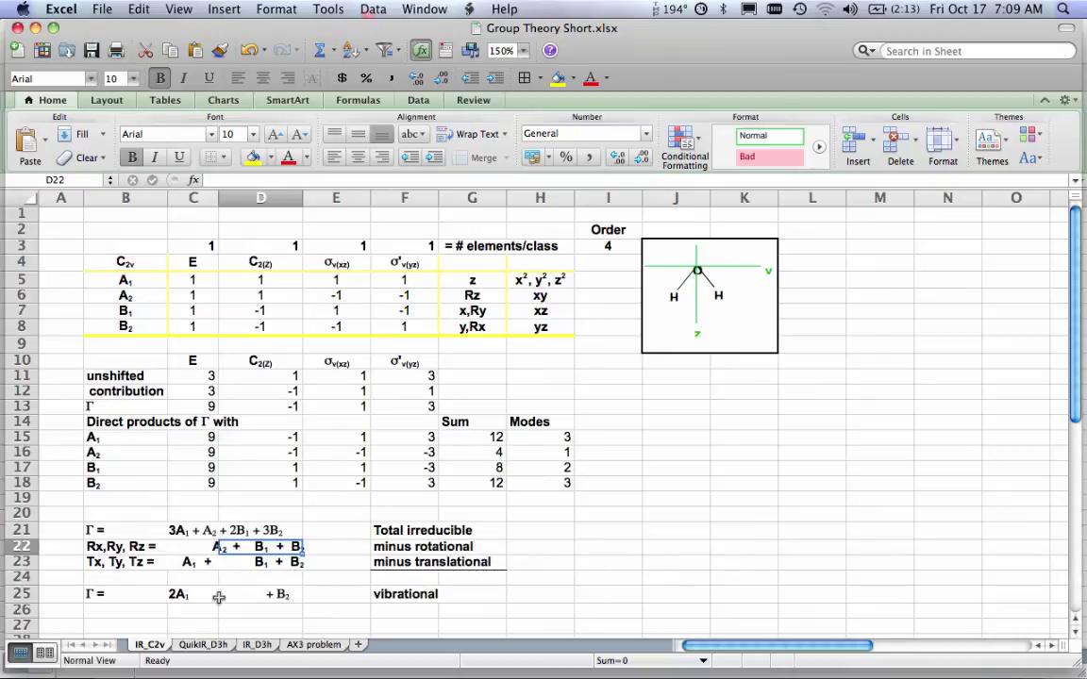
click(264, 532)
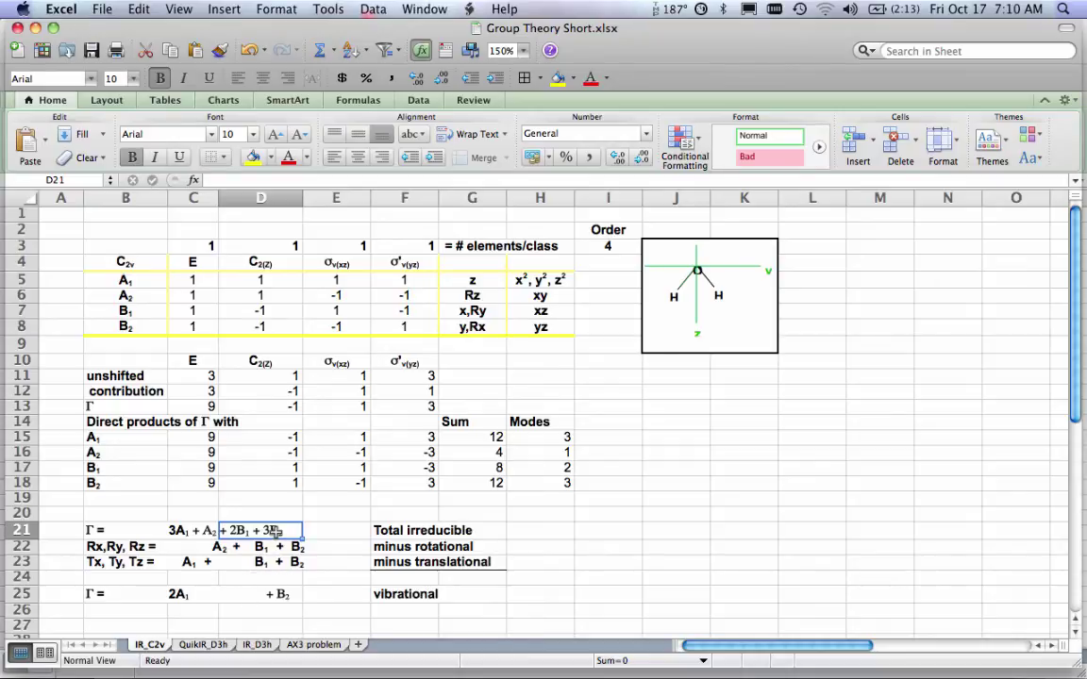
click(311, 549)
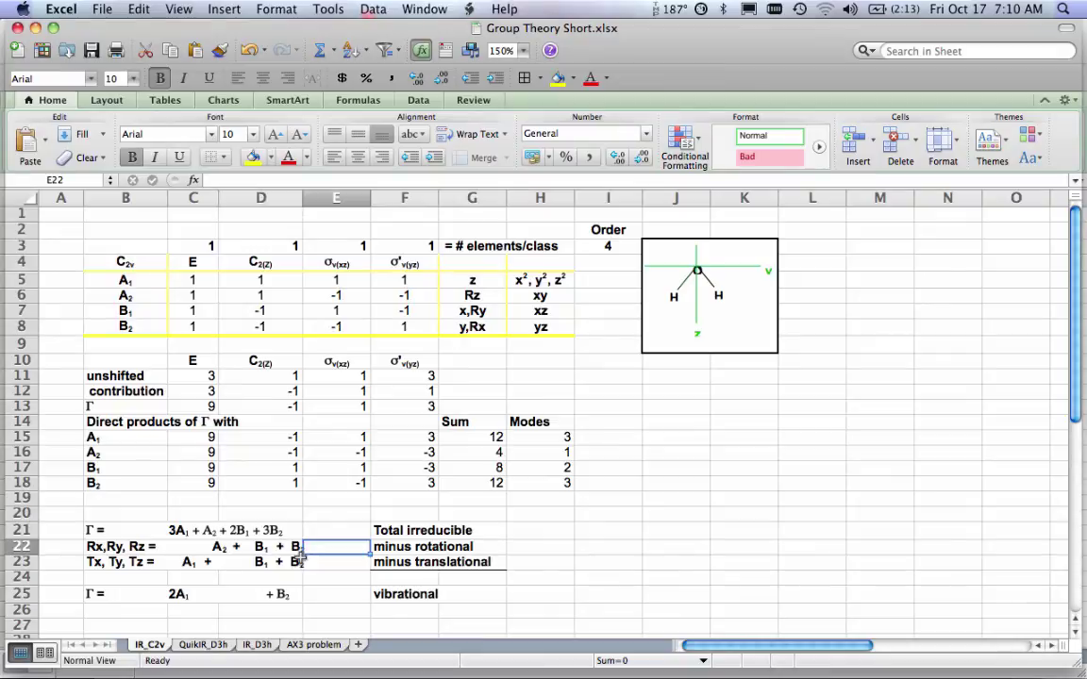
click(293, 562)
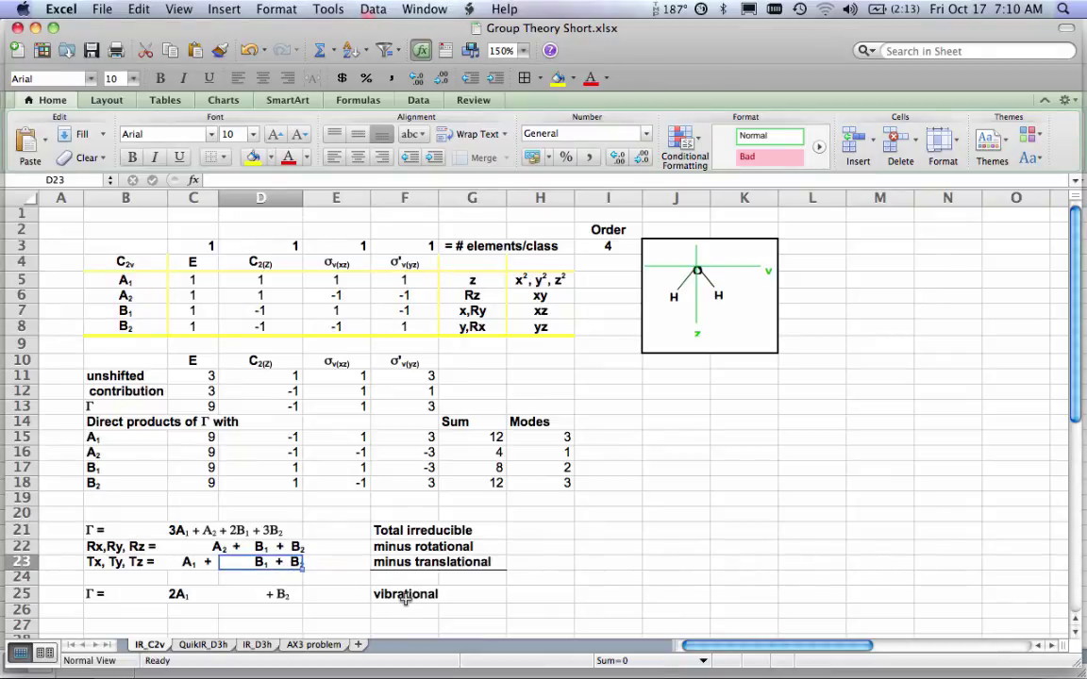
Inspect the vibrational representation Γ in row 25, including its A1 term
scroll(595, 574, down, 5)
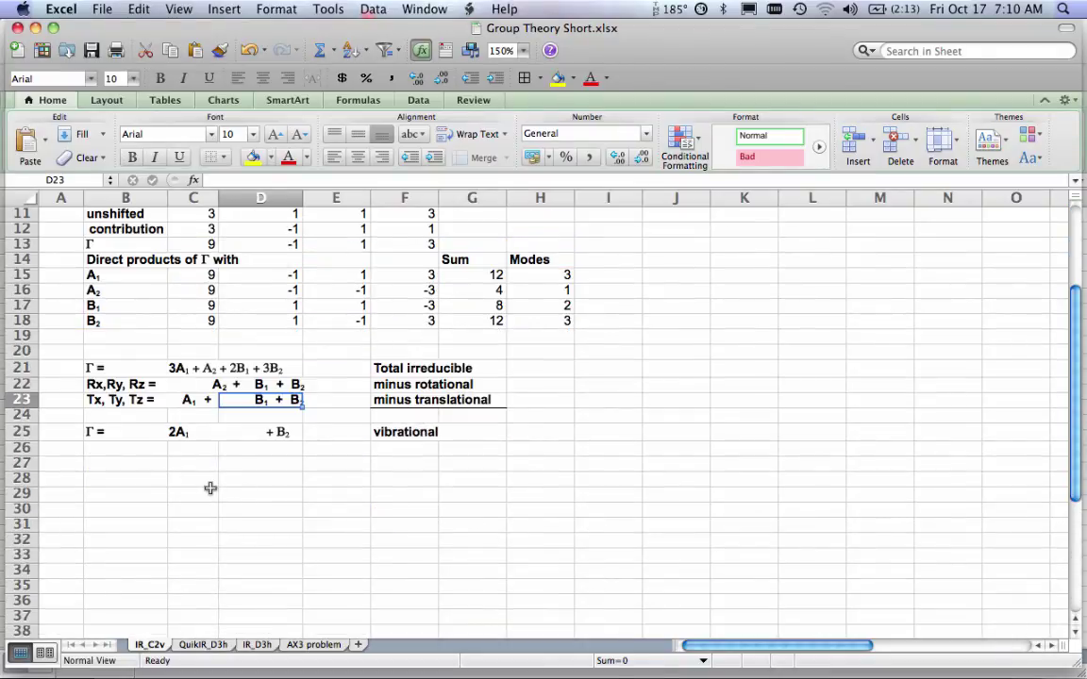
click(95, 433)
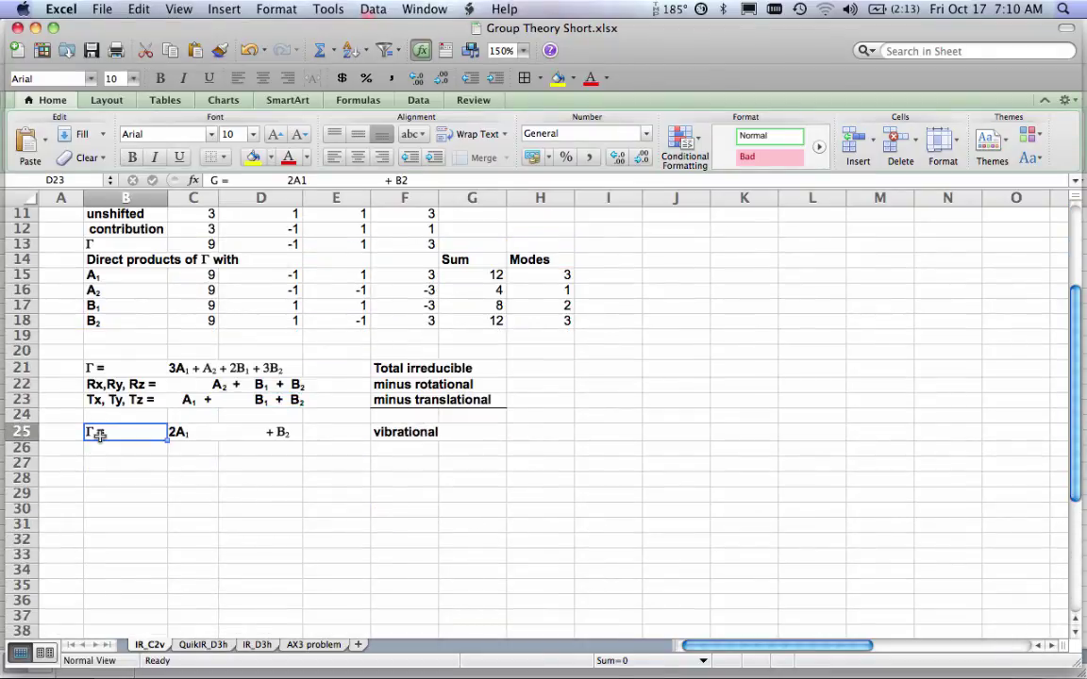
click(179, 437)
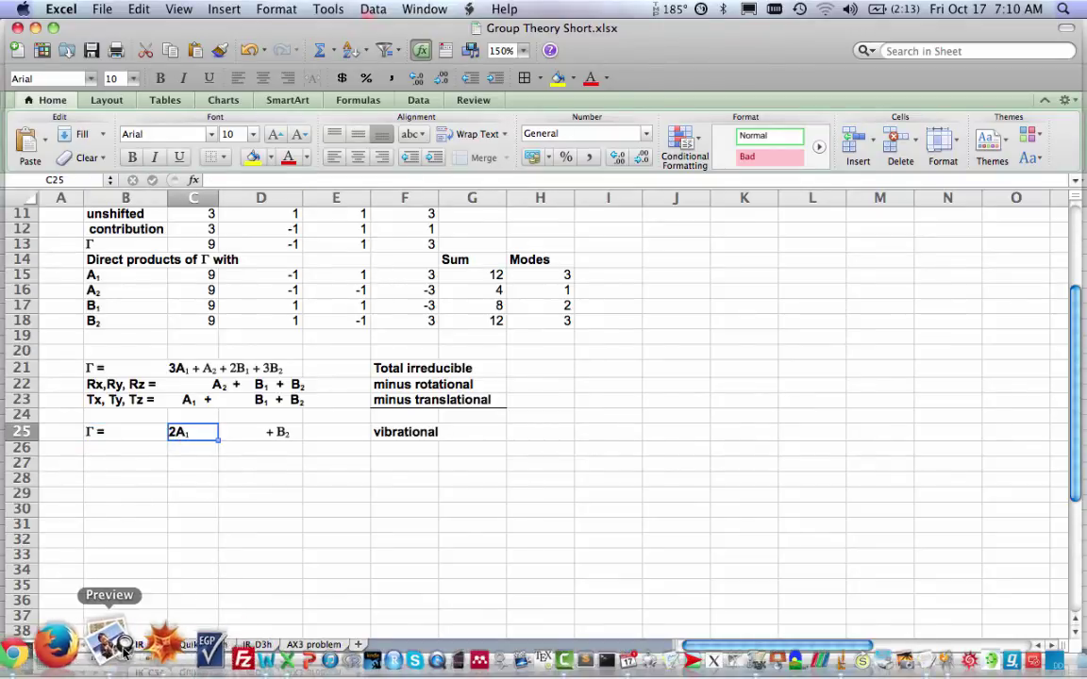
Compare the A1 and B2 vibrational terms in row 25 with the mode symmetries of the H2O vibrational frequencies job in Chrome
scroll(189, 545, up, 2)
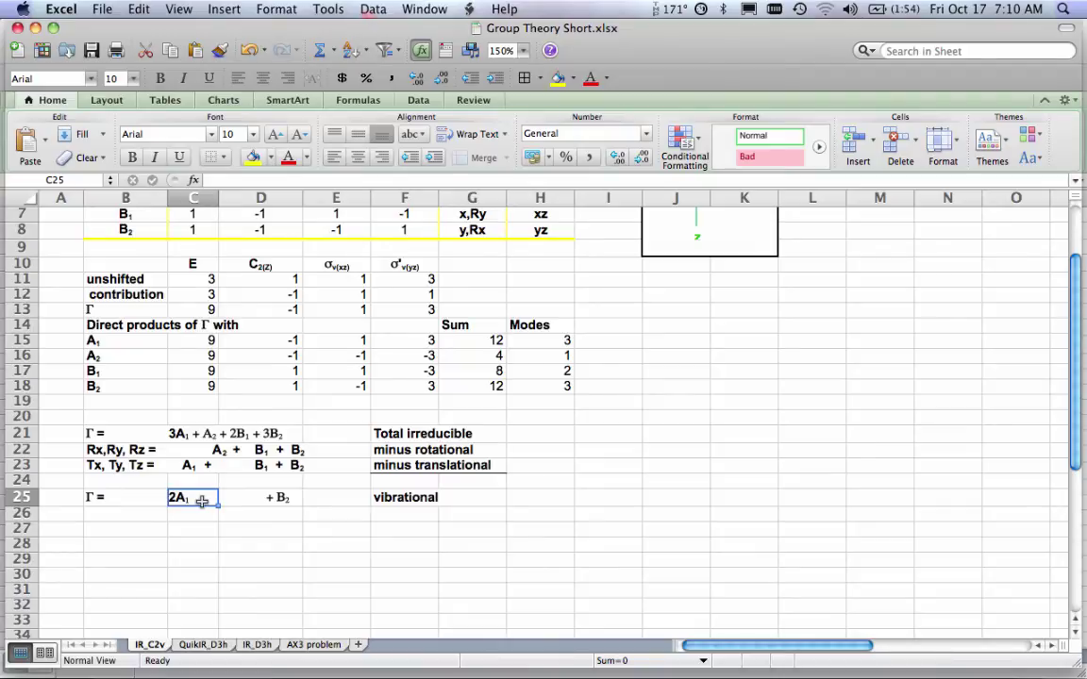
click(297, 495)
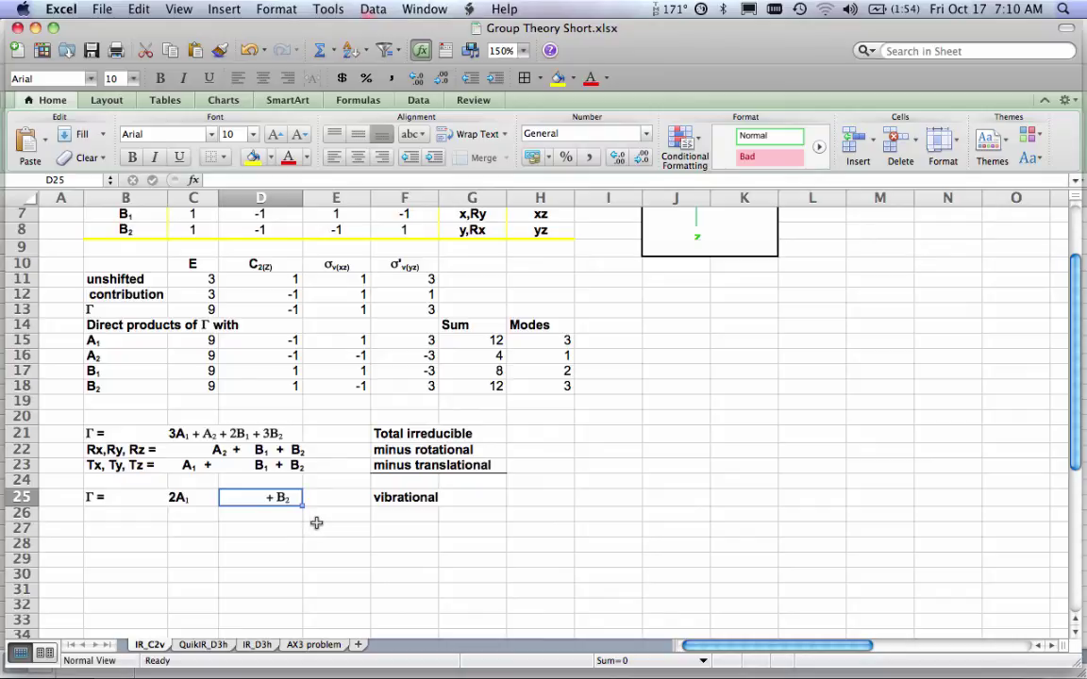
mouse_move(37, 642)
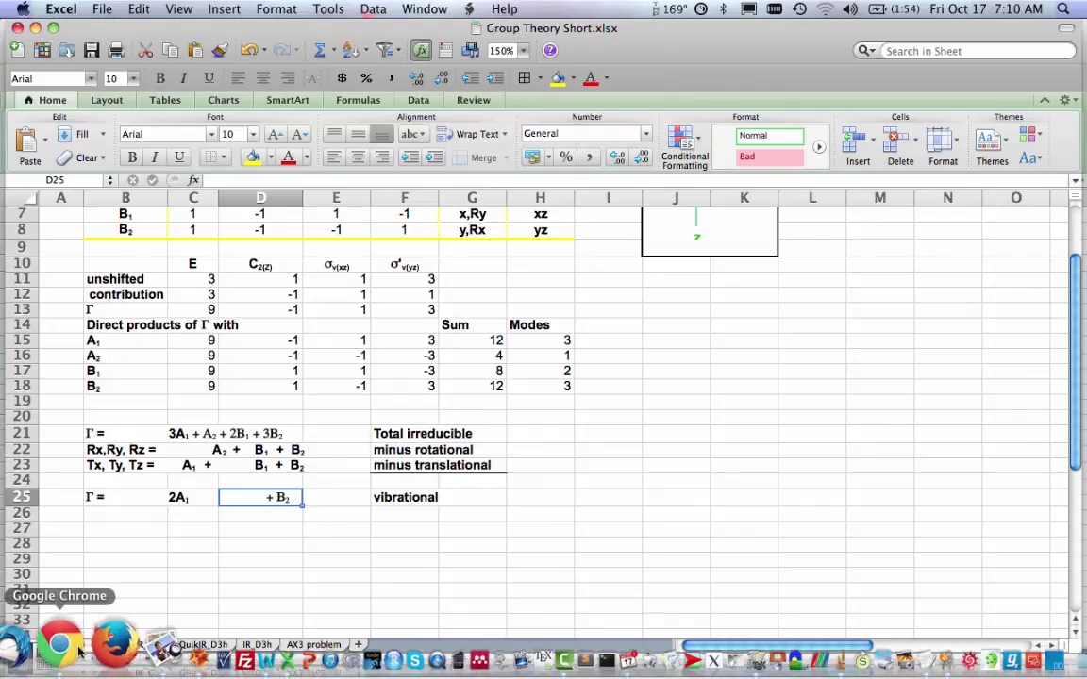
click(72, 644)
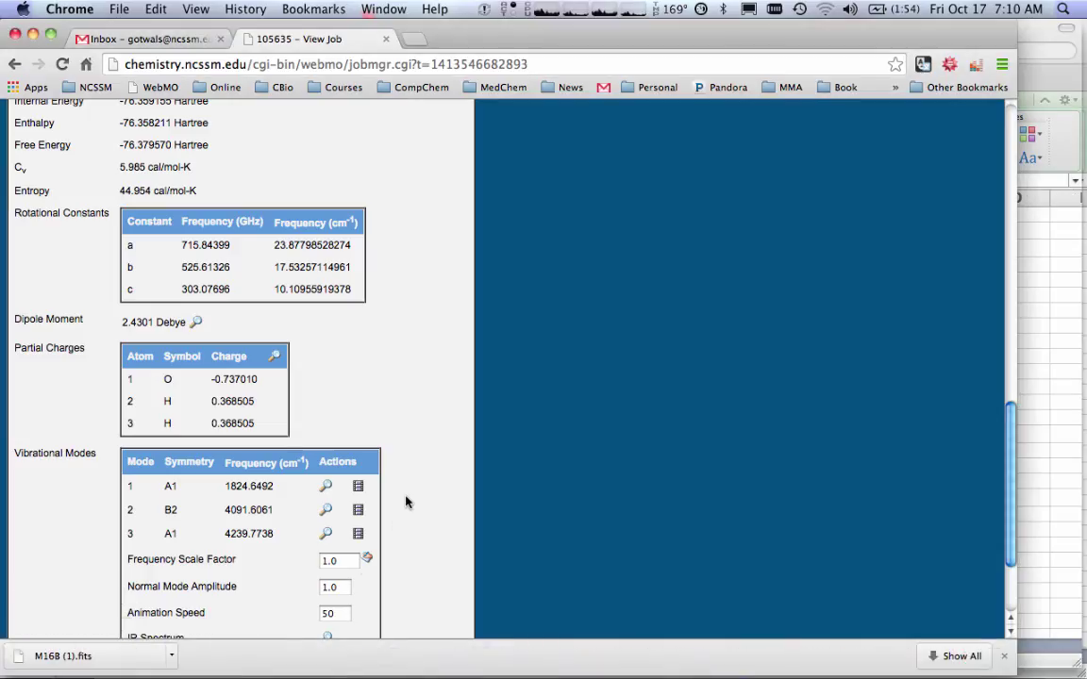
scroll(407, 502, up, 10)
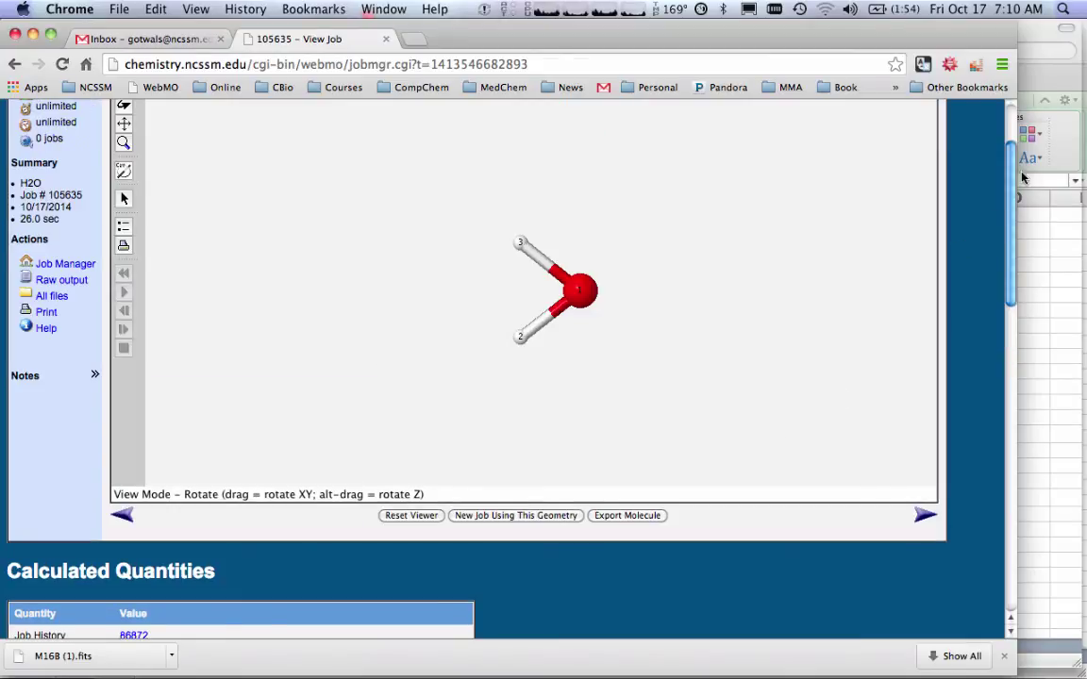
scroll(1010, 168, up, 1)
drag(1009, 168, 1006, 134)
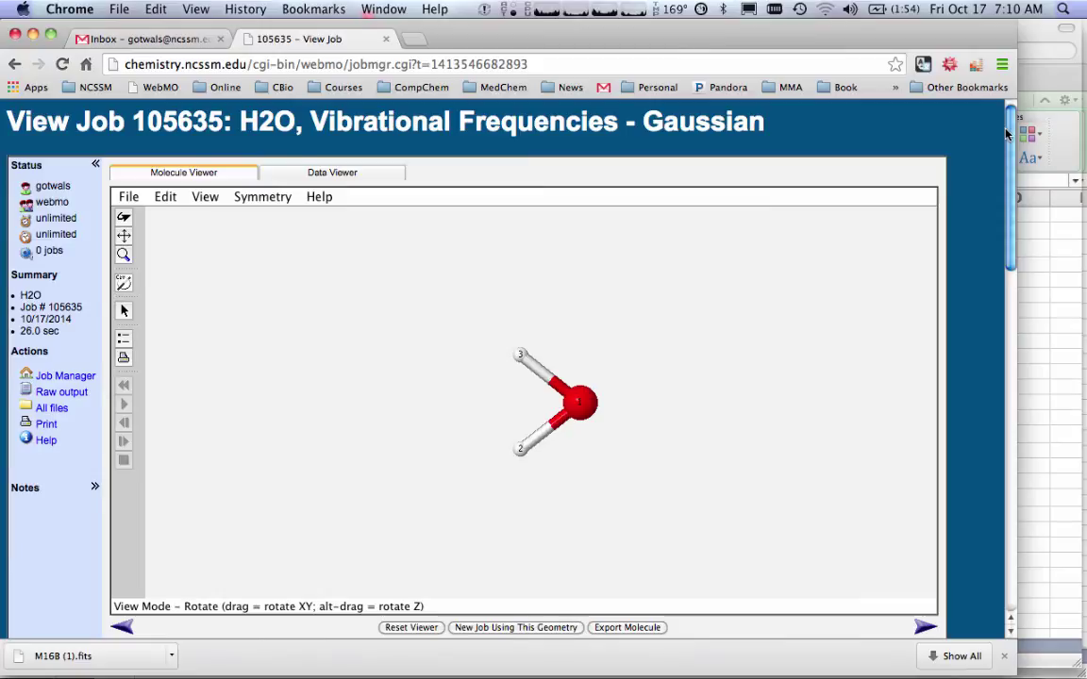
scroll(1006, 134, down, 15)
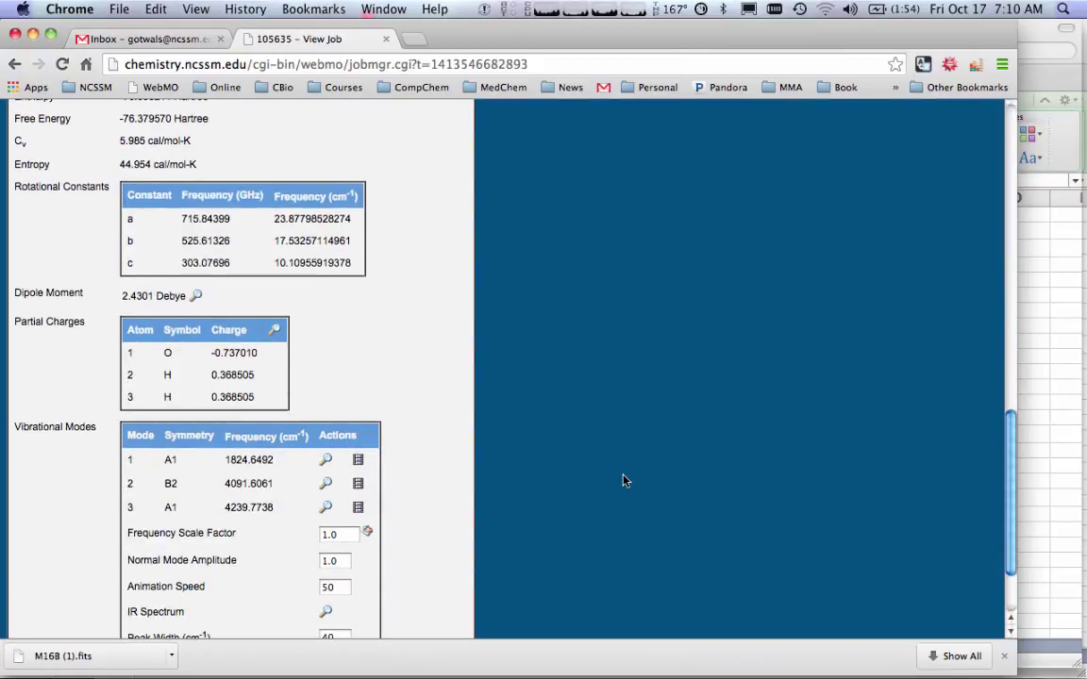
scroll(623, 478, down, 3)
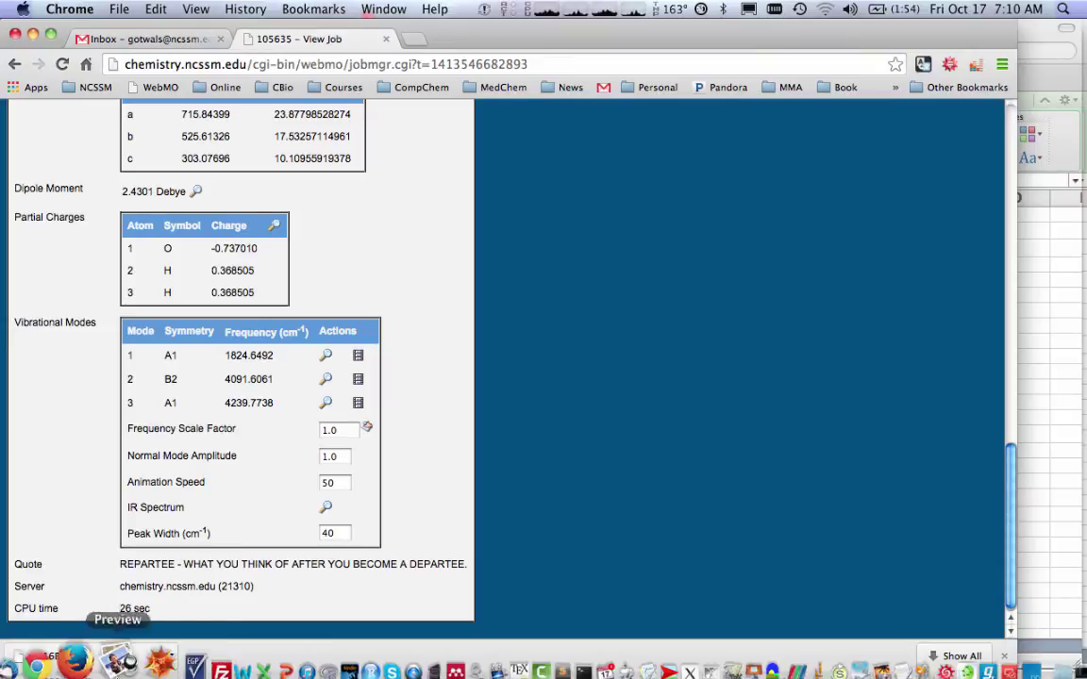
View the AX3 D3h exercise in the Mathematica notebook and return to the vibrational representation in C25 of the Excel workbook
click(141, 656)
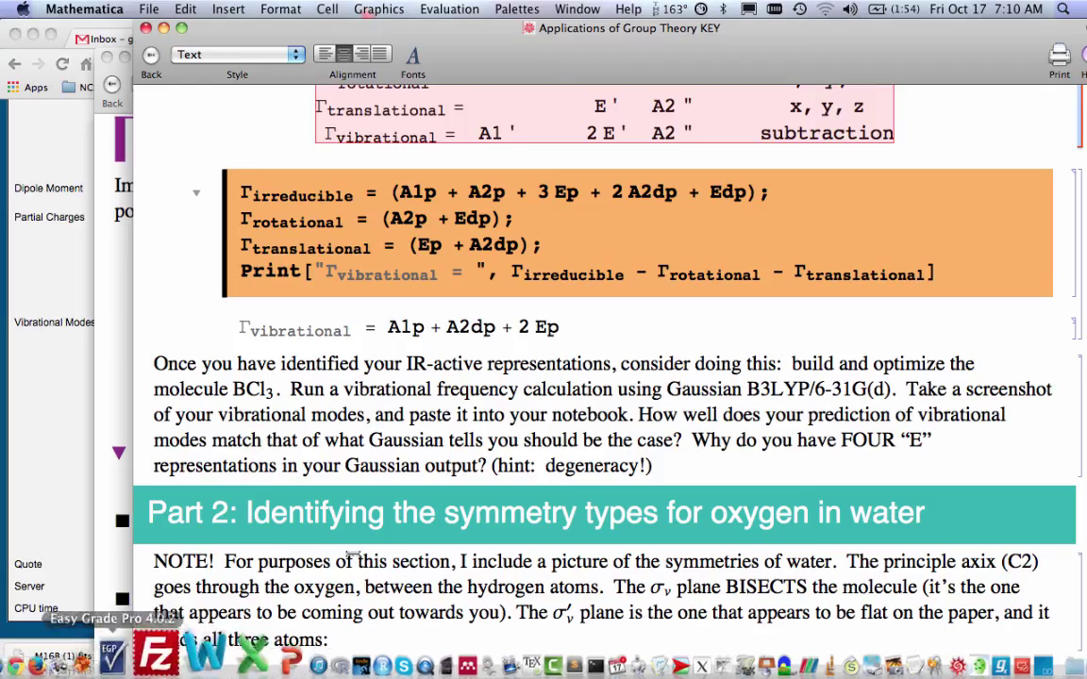
click(130, 387)
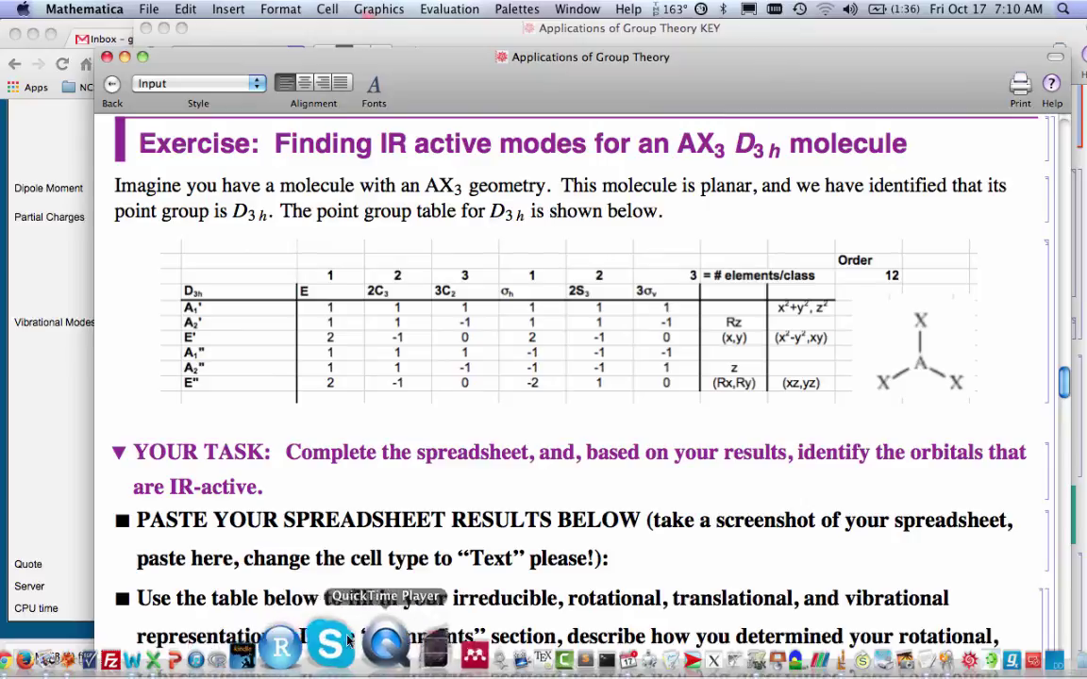
click(205, 646)
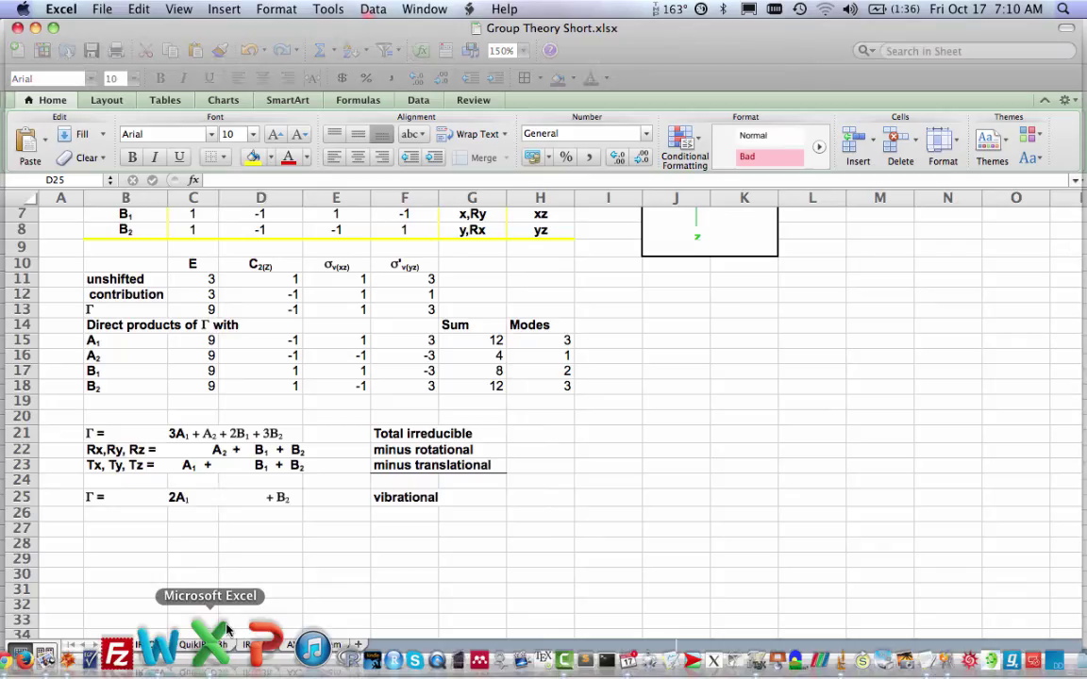
click(192, 500)
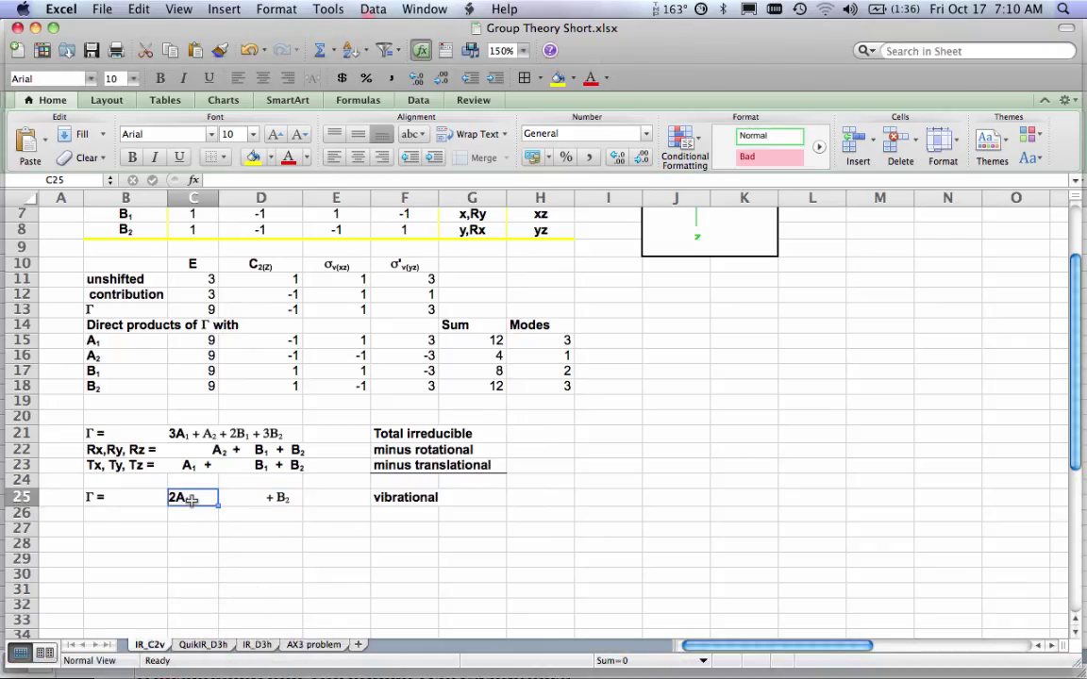
scroll(191, 500, up, 3)
scroll(192, 500, down, 5)
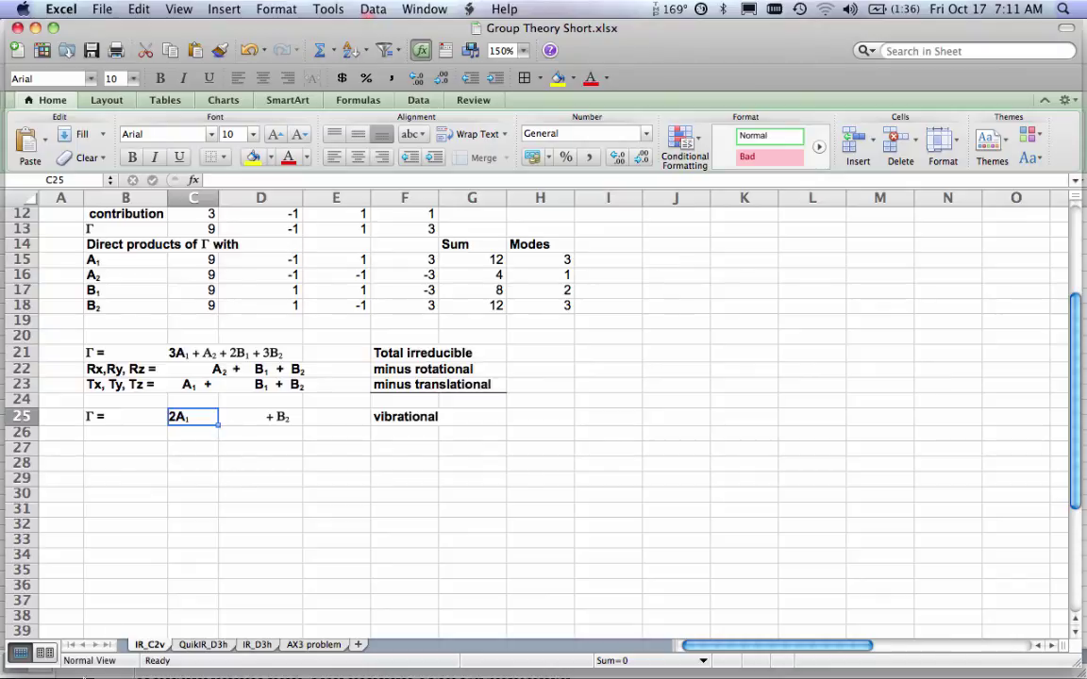
Switch to Chrome and open the BCl3 Vibrational Frequencies job from the WebMO Job Manager to view its calculated quantities
click(63, 637)
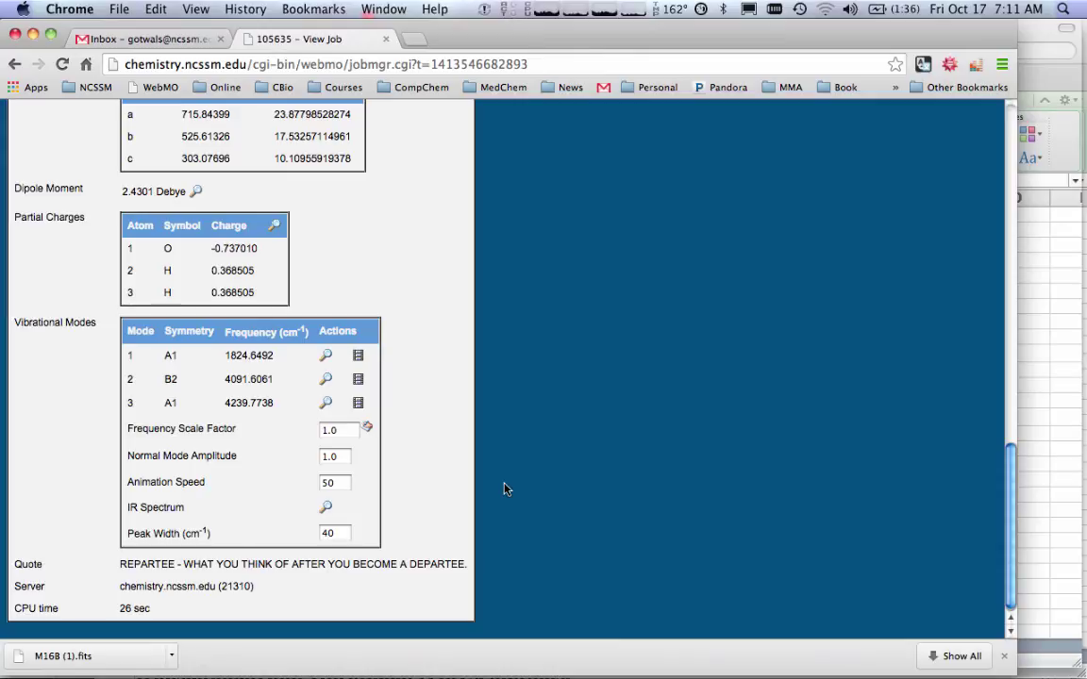
scroll(504, 489, up, 15)
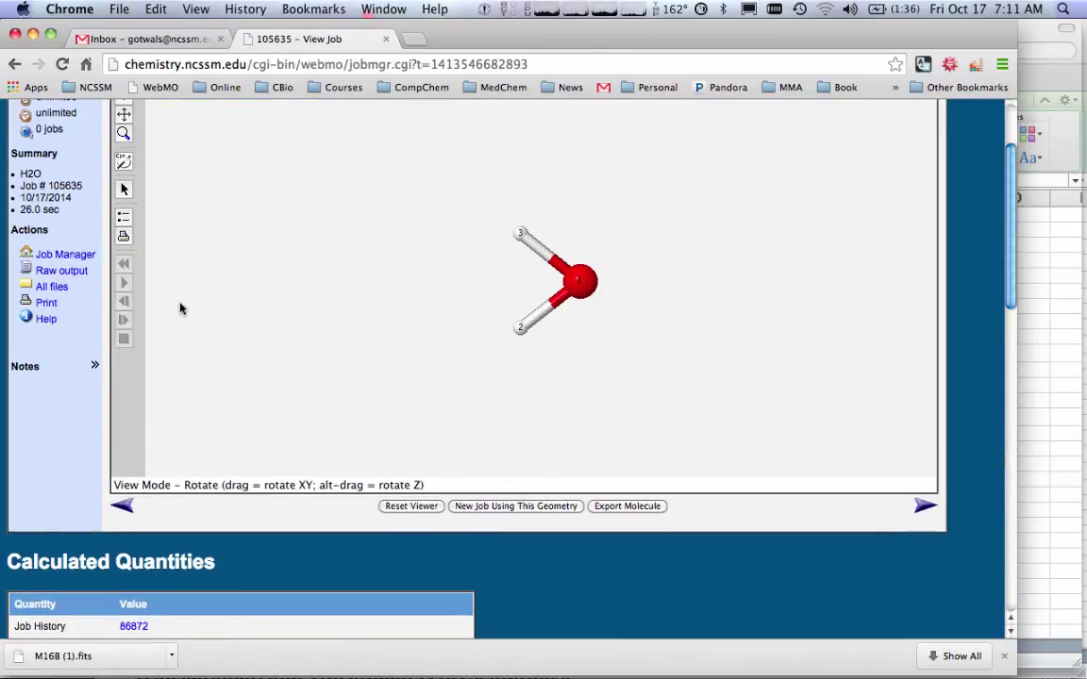
click(76, 254)
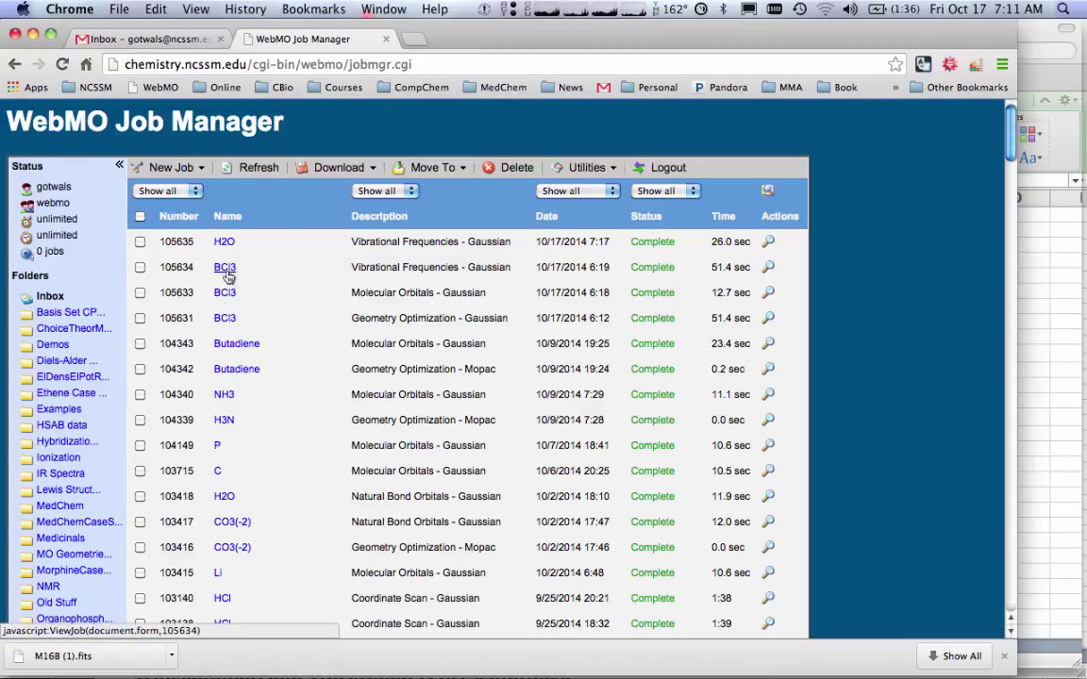
click(226, 271)
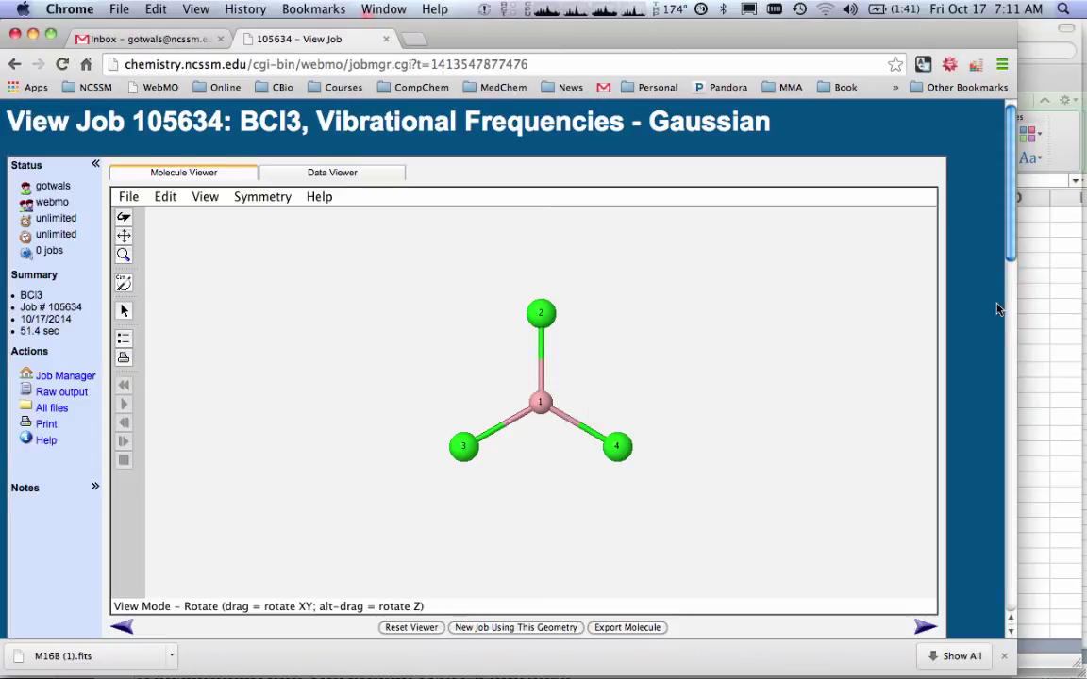
scroll(997, 310, down, 10)
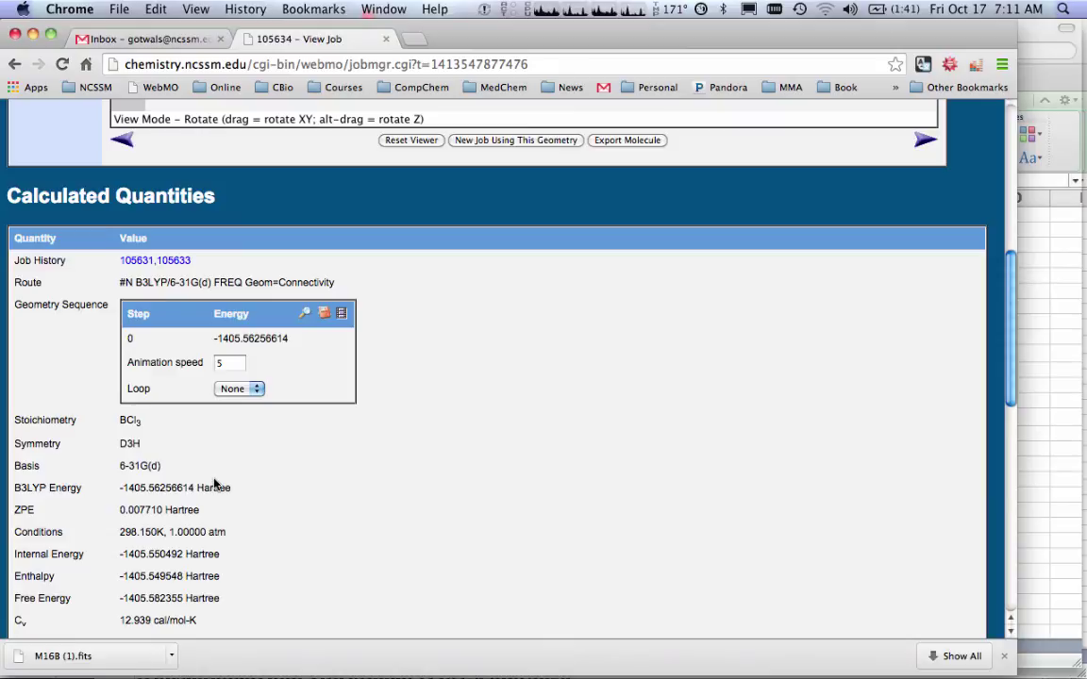
Switch to Excel, view the D3h analysis on the IR_D3h sheet and return to the IR_C2v sheet
mouse_move(179, 672)
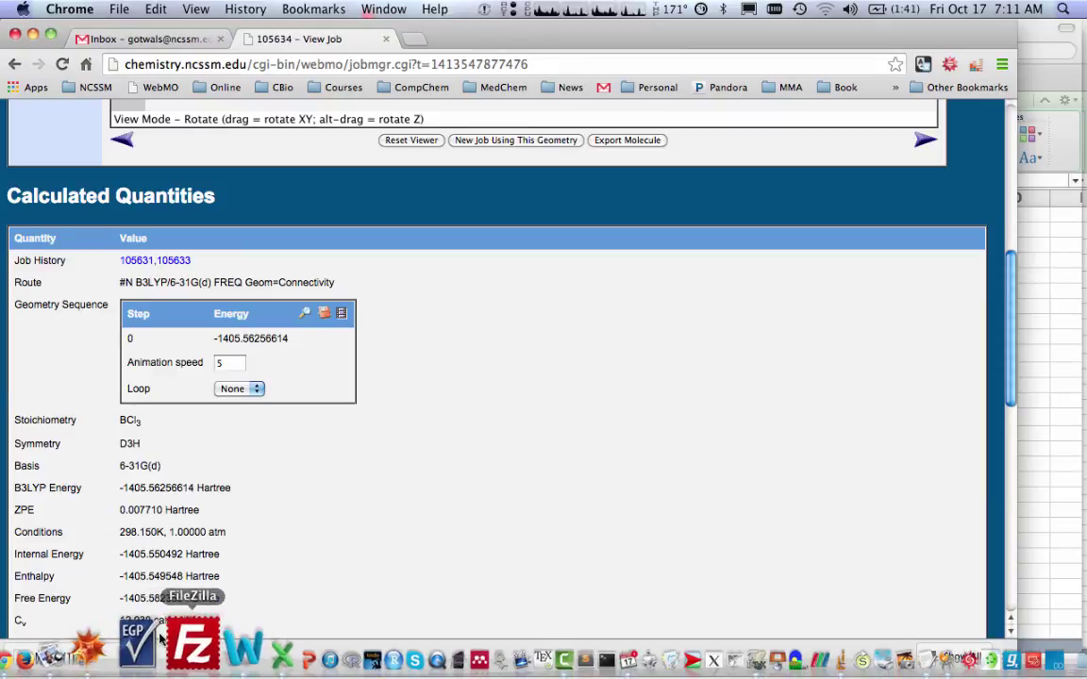
click(217, 630)
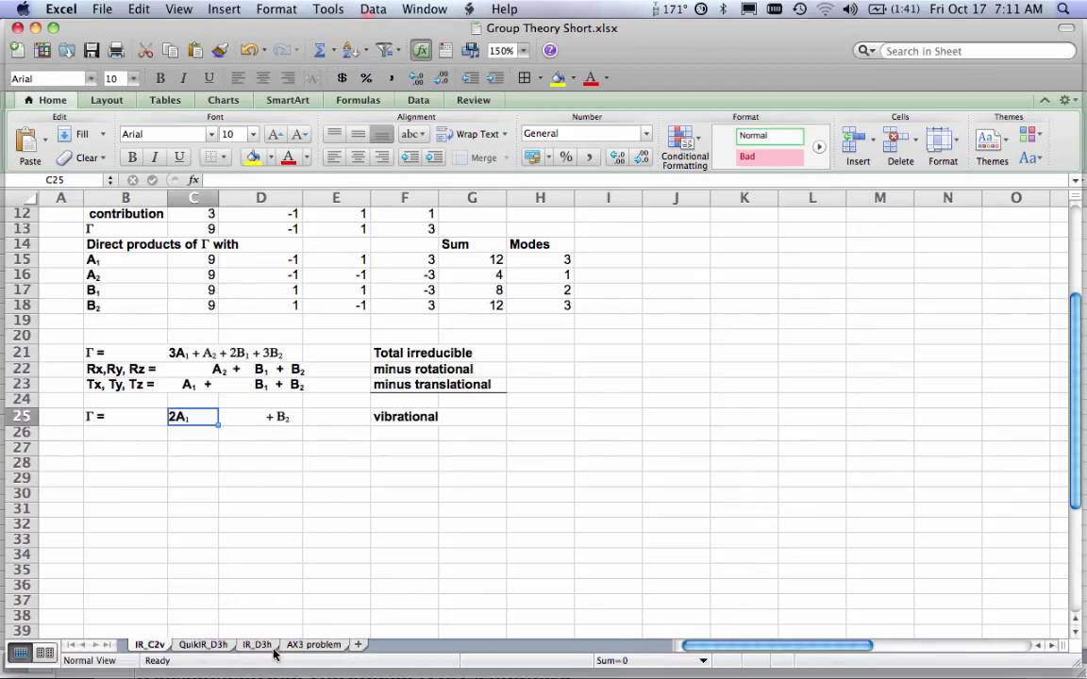
click(269, 645)
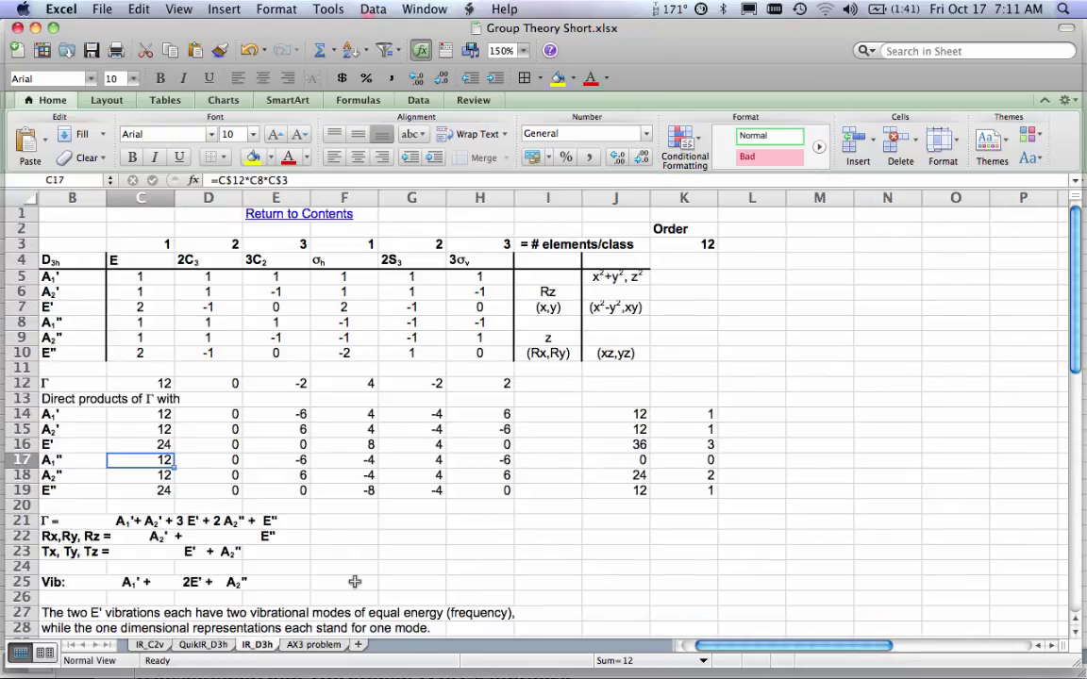
click(149, 645)
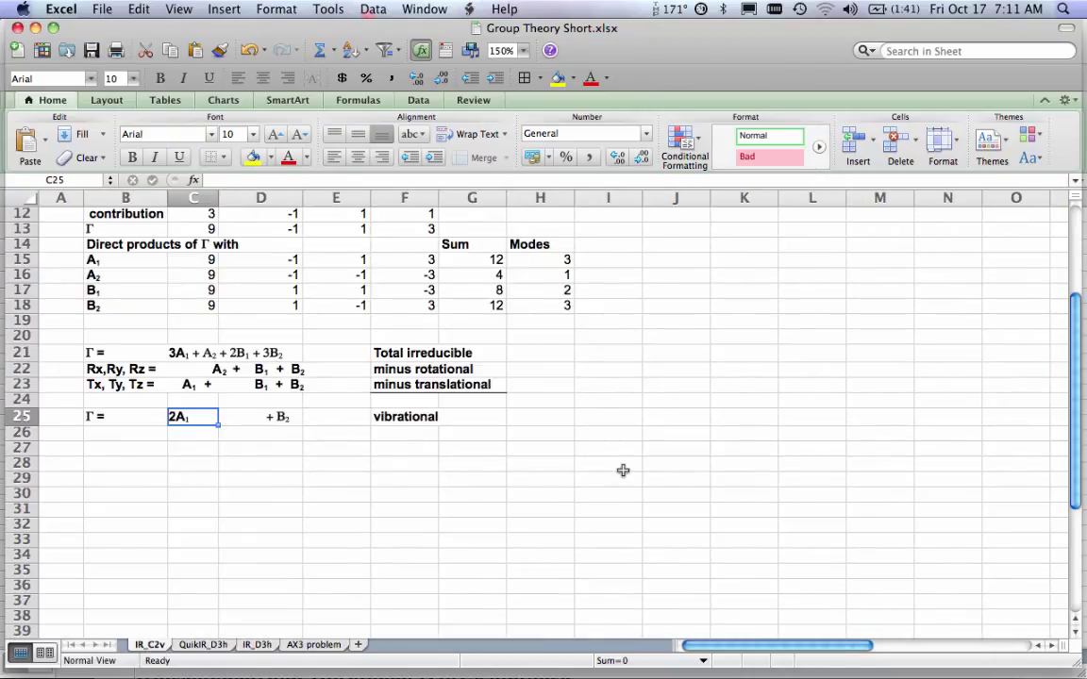